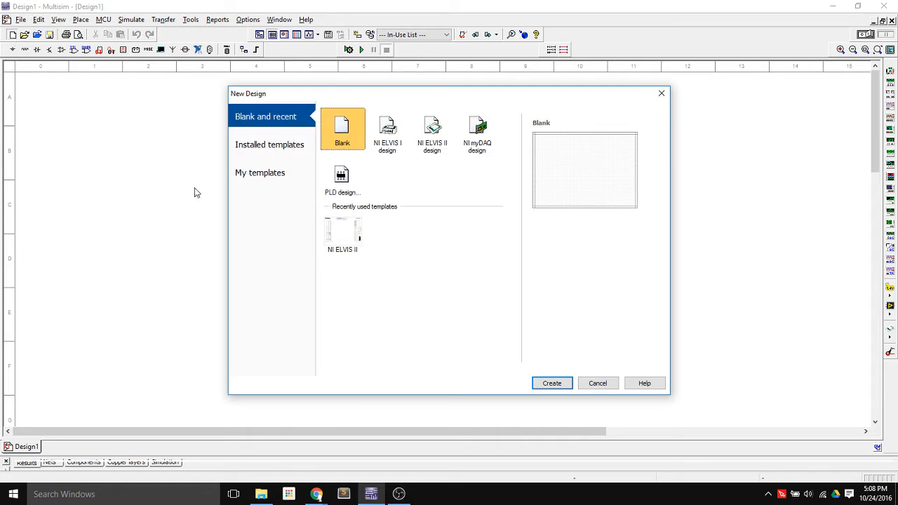
- Start a new PLD design and choose to create an empty PLD
{"action": "left_click", "coordinate": [348, 185]}
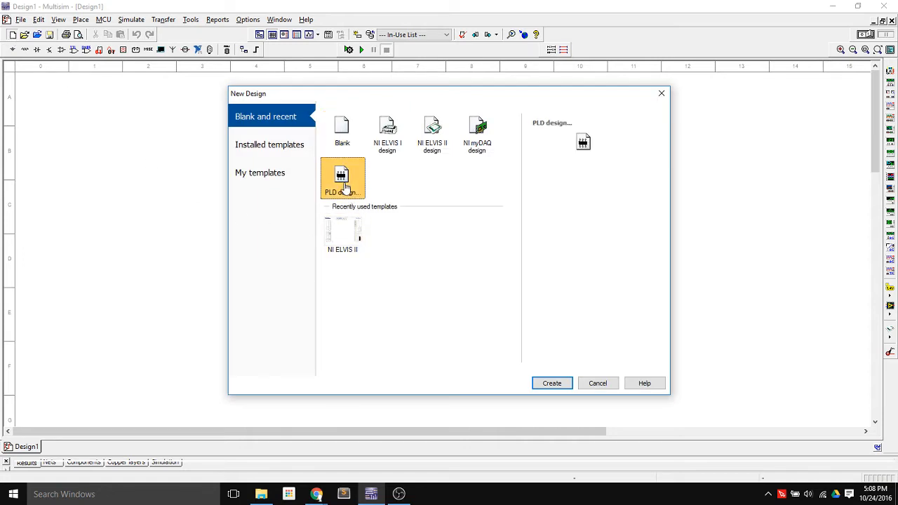
{"action": "left_click", "coordinate": [551, 385]}
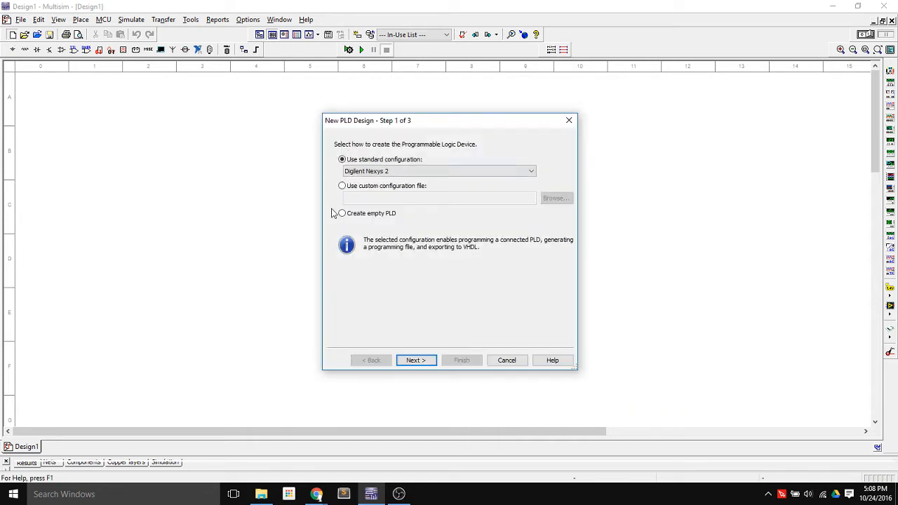
{"action": "left_click", "coordinate": [343, 213]}
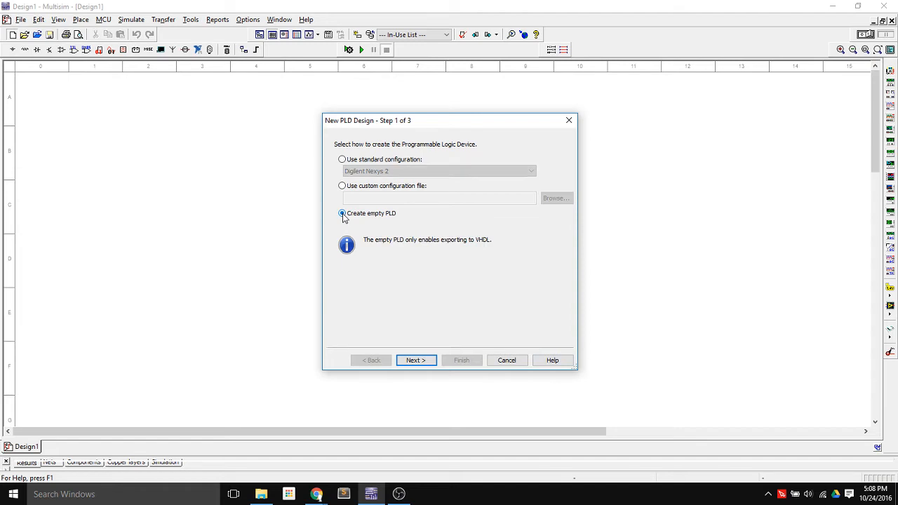
{"action": "left_click", "coordinate": [428, 360]}
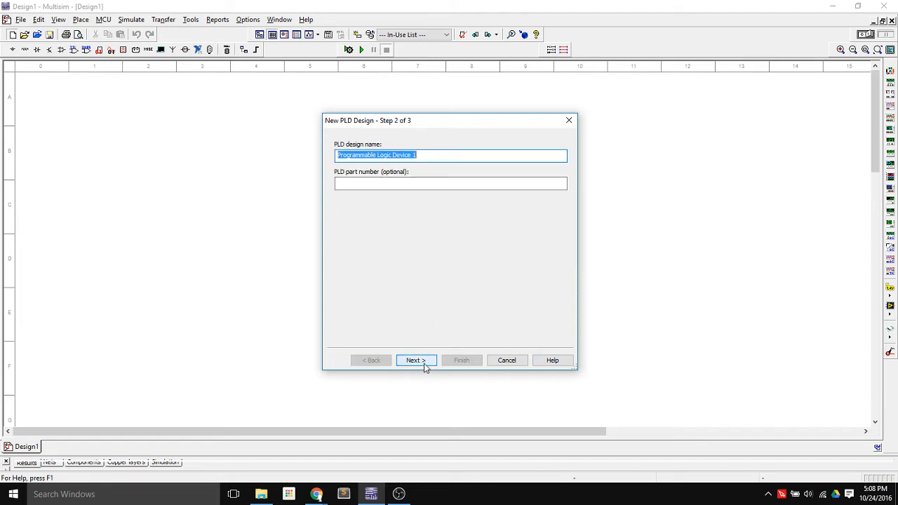
- Name the PLD design halfAdder and finish creating it
{"action": "double_click", "coordinate": [359, 155]}
{"action": "double_click", "coordinate": [357, 155]}
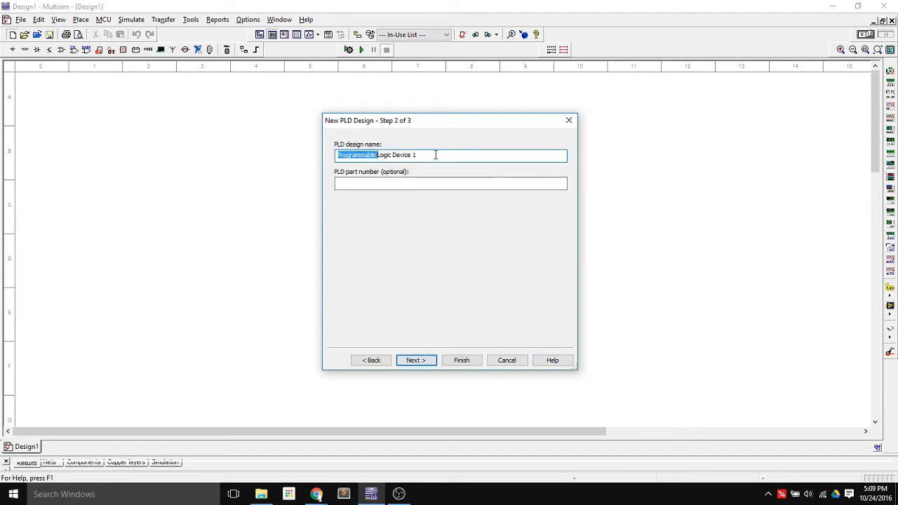
{"action": "left_click_drag", "start_coordinate": [435, 155], "coordinate": [310, 155]}
{"action": "type", "text": "half Adder"}
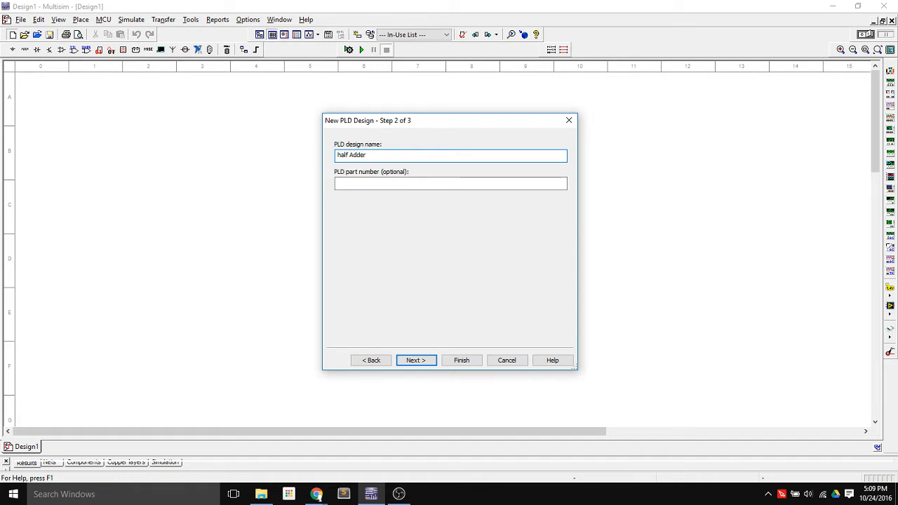
{"action": "key", "text": "Delete"}
{"action": "key", "text": "Delete"}
{"action": "key", "text": "Delete"}
{"action": "key", "text": "Delete"}
{"action": "key", "text": "Delete"}
{"action": "left_click", "coordinate": [458, 360]}
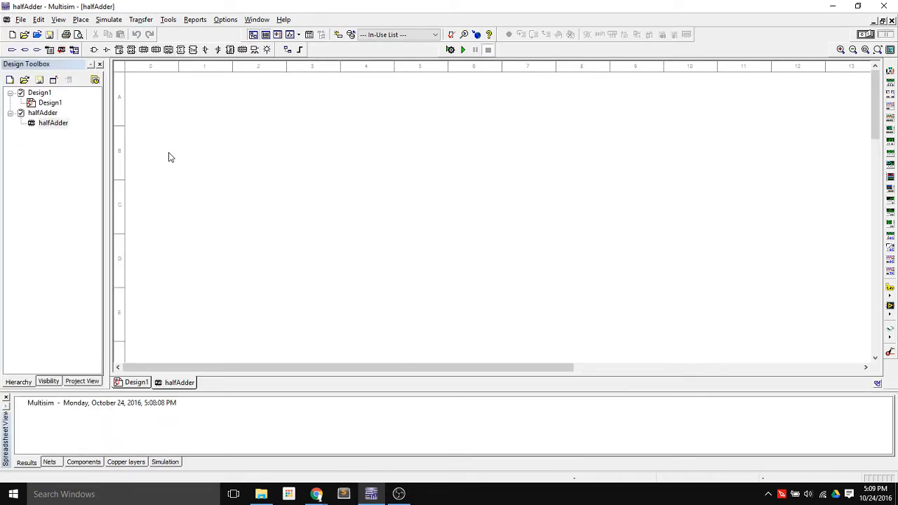
- Place two input connectors, one above the other, in the left part of the halfAdder schematic
{"action": "left_click", "coordinate": [11, 51]}
{"action": "left_click", "coordinate": [229, 148]}
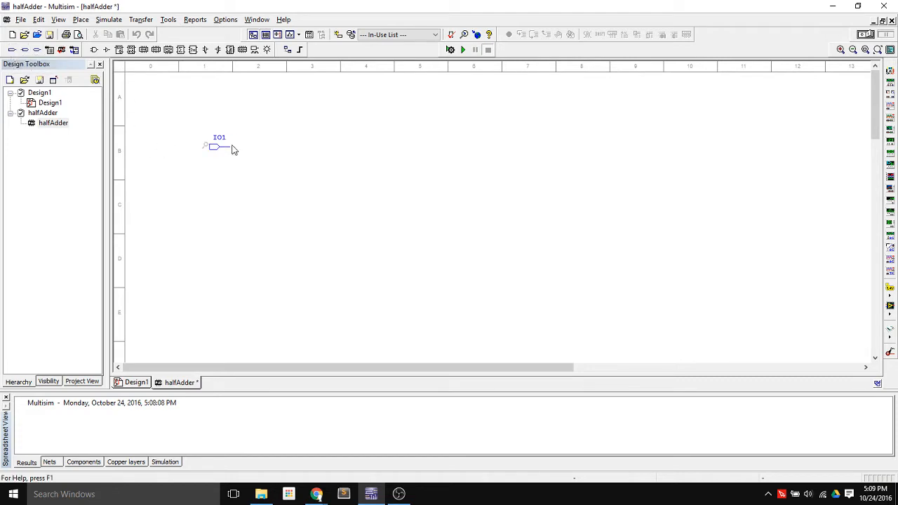
{"action": "left_click", "coordinate": [216, 154]}
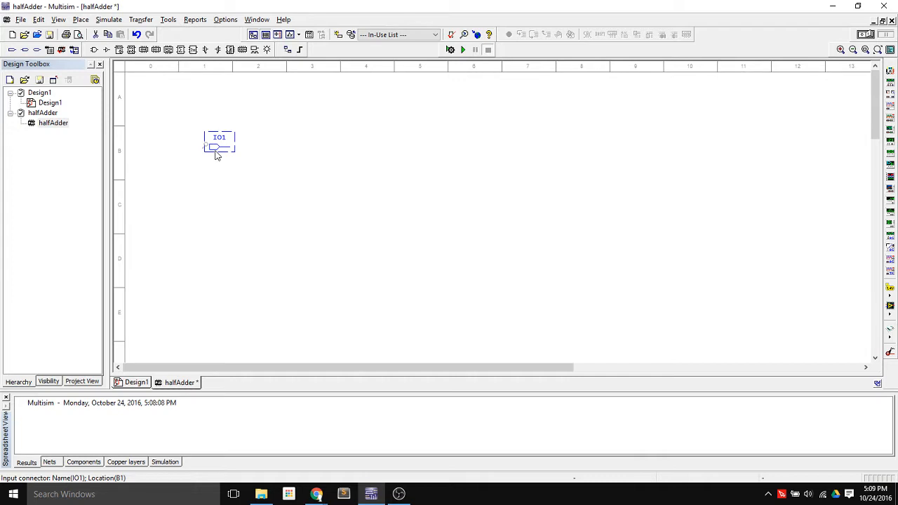
{"action": "key", "text": "ctrl+v"}
{"action": "left_click", "coordinate": [231, 182]}
{"action": "left_click_drag", "start_coordinate": [179, 120], "coordinate": [250, 202]}
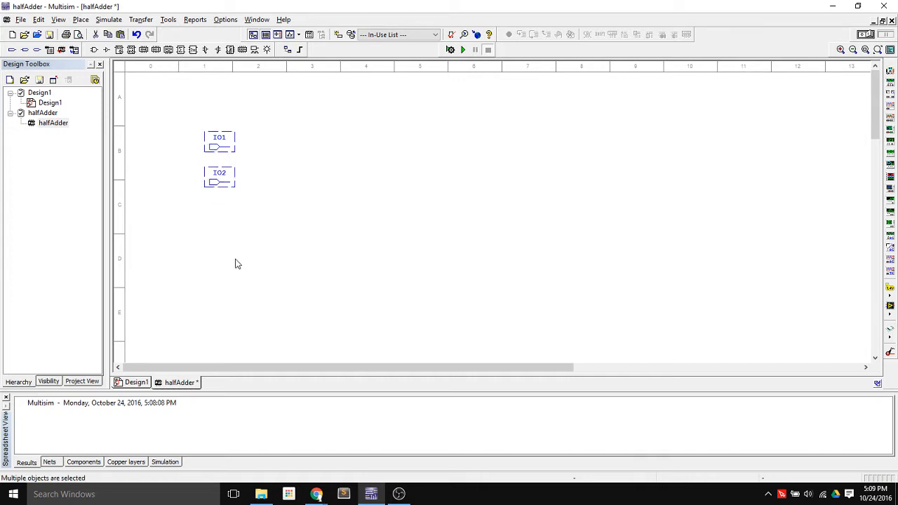
{"action": "key", "text": "ctrl+c"}
{"action": "key", "text": "ctrl+v"}
{"action": "left_click", "coordinate": [227, 226]}
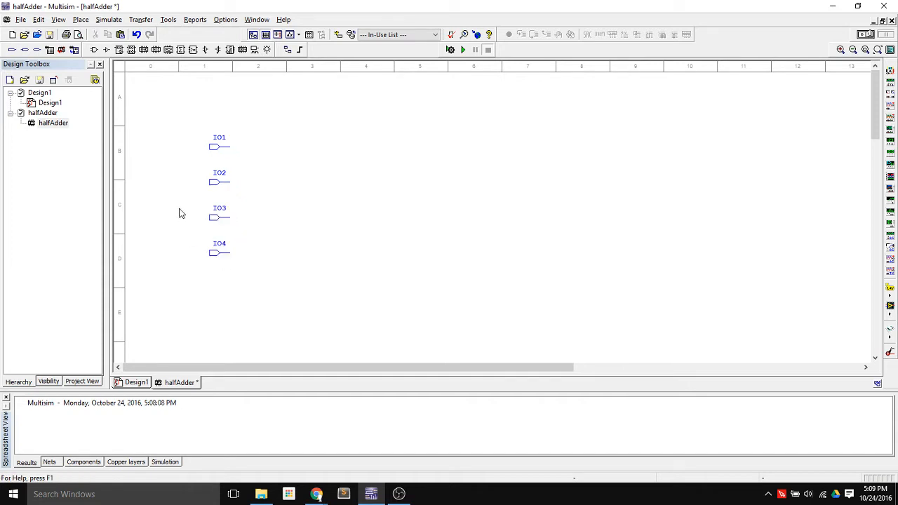
{"action": "left_click_drag", "start_coordinate": [186, 203], "coordinate": [265, 276]}
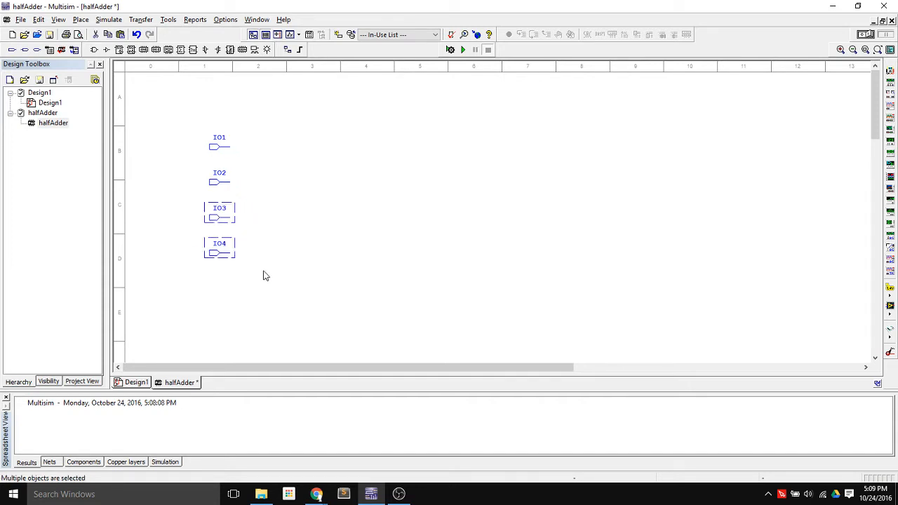
{"action": "key", "text": "Delete"}
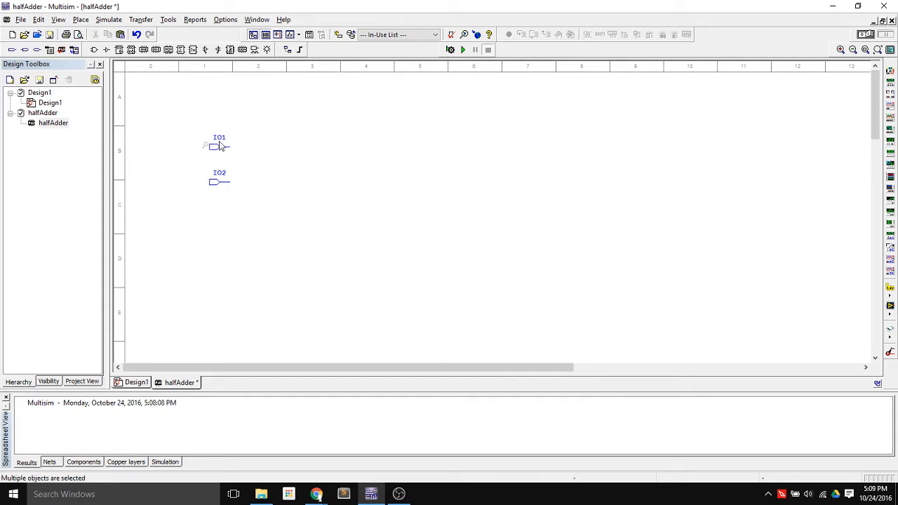
- Rename the upper input connector A and the lower input connector B
{"action": "left_click", "coordinate": [219, 149]}
{"action": "double_click", "coordinate": [219, 149]}
{"action": "type", "text": "A"}
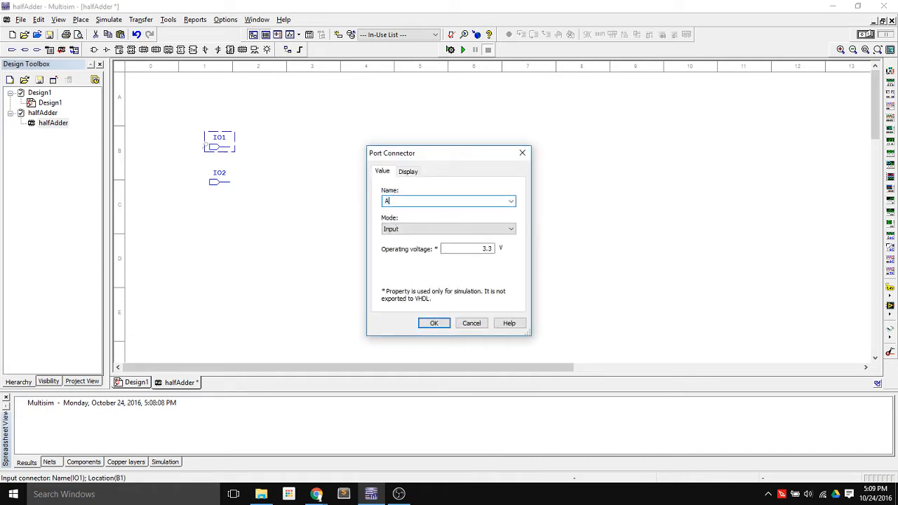
{"action": "left_click", "coordinate": [434, 327]}
{"action": "double_click", "coordinate": [217, 181]}
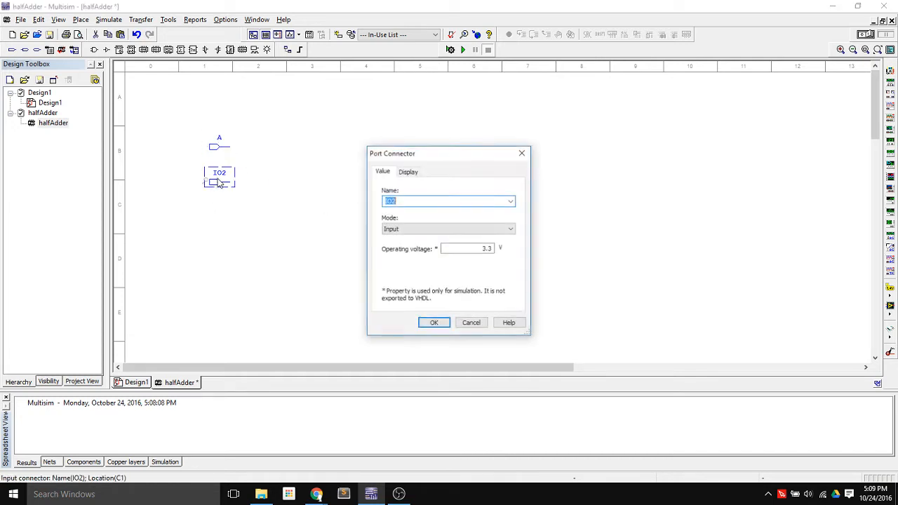
{"action": "type", "text": "B"}
{"action": "left_click", "coordinate": [433, 323]}
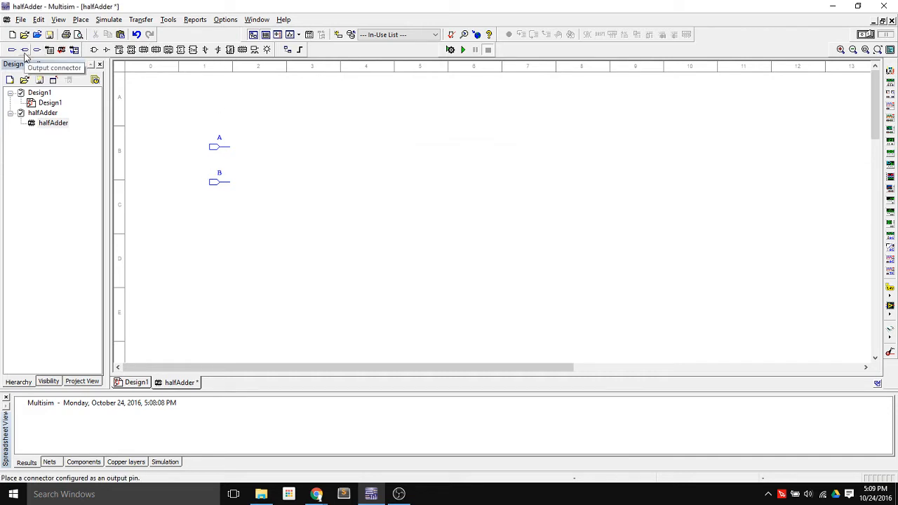
- Place two output connectors, one above the other, well to the right of inputs A and B
{"action": "left_click", "coordinate": [25, 51]}
{"action": "left_click", "coordinate": [542, 157]}
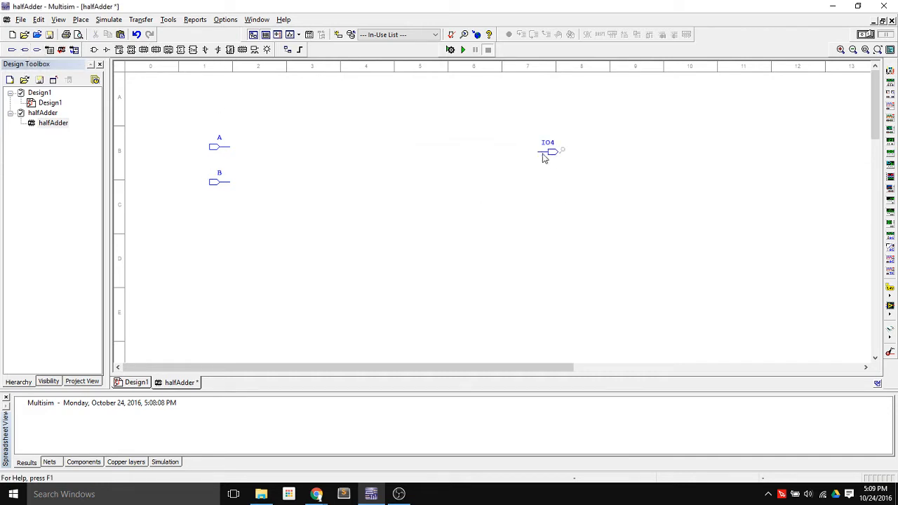
{"action": "left_click", "coordinate": [541, 197]}
- Rename the upper output connector sum and the lower output connector carryOut
{"action": "double_click", "coordinate": [551, 145]}
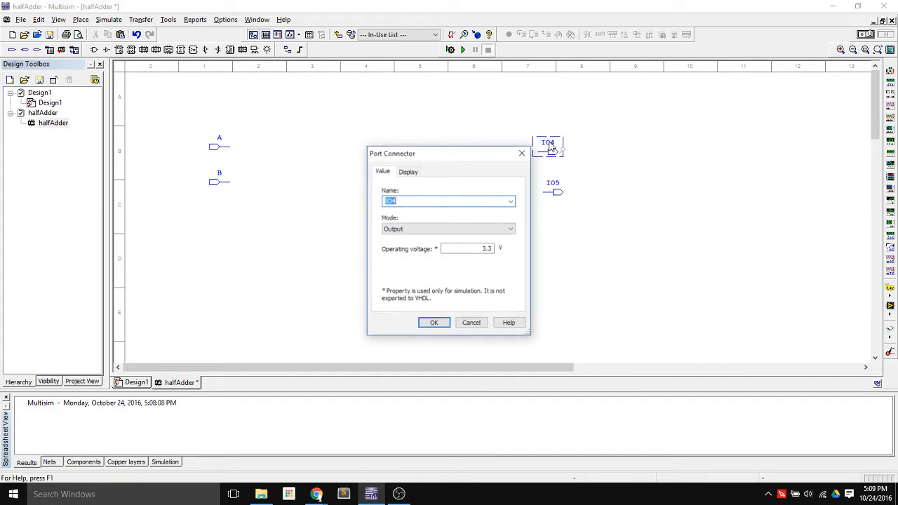
{"action": "type", "text": "sum"}
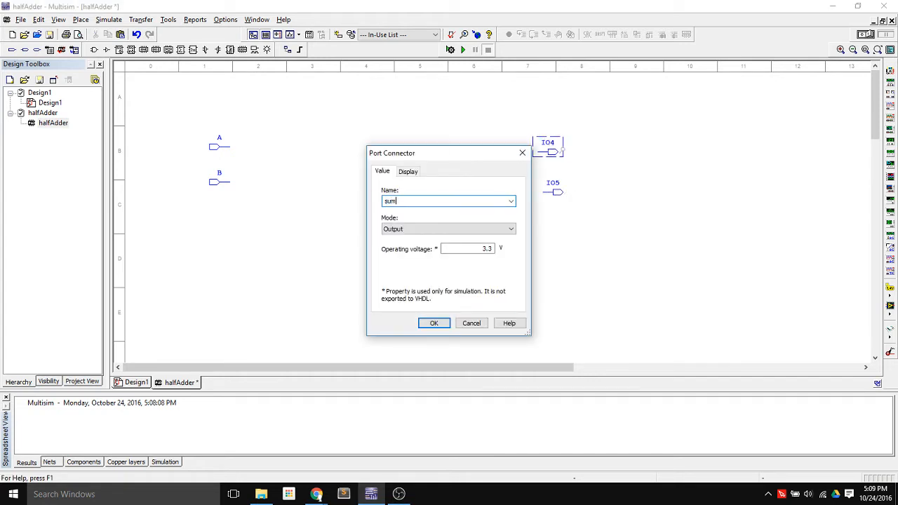
{"action": "key", "text": "Return"}
{"action": "double_click", "coordinate": [555, 189]}
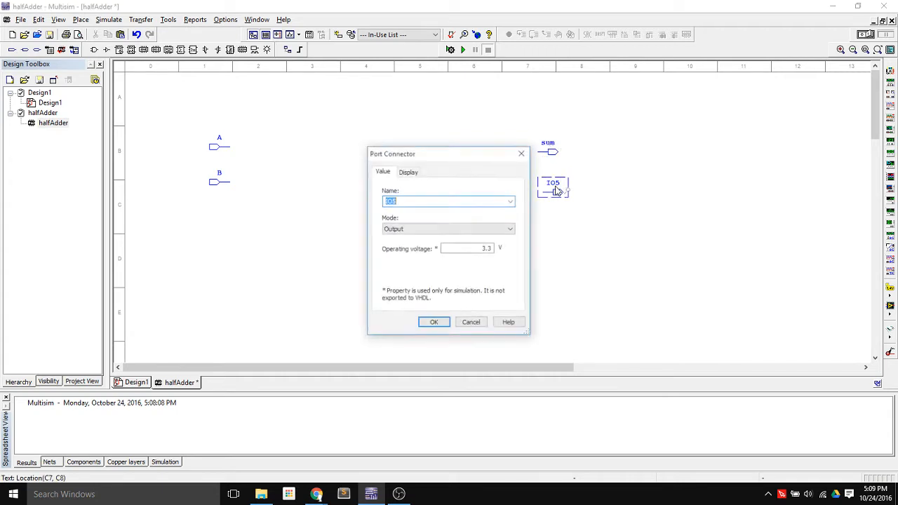
{"action": "type", "text": "carryOut"}
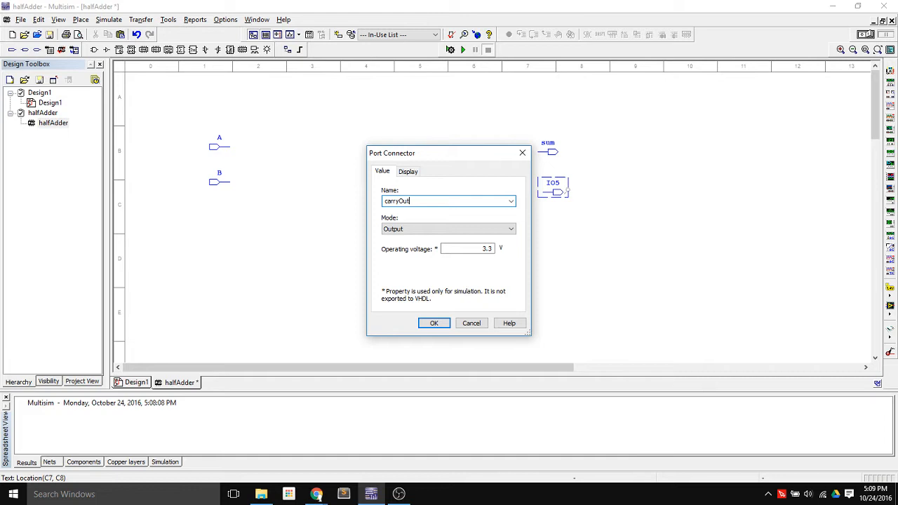
{"action": "key", "text": "Return"}
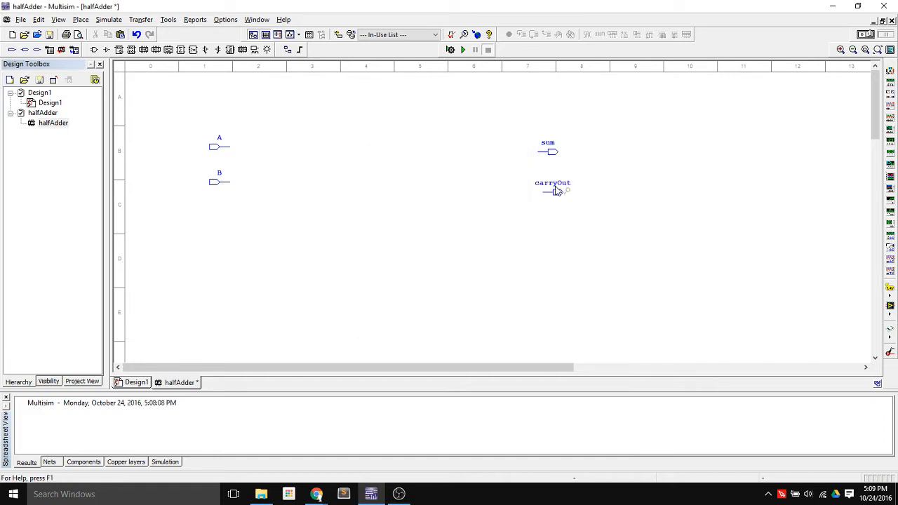
- Place an XOR2 gate between the input and output connectors, with an AND2 gate directly below it
{"action": "left_click", "coordinate": [94, 50]}
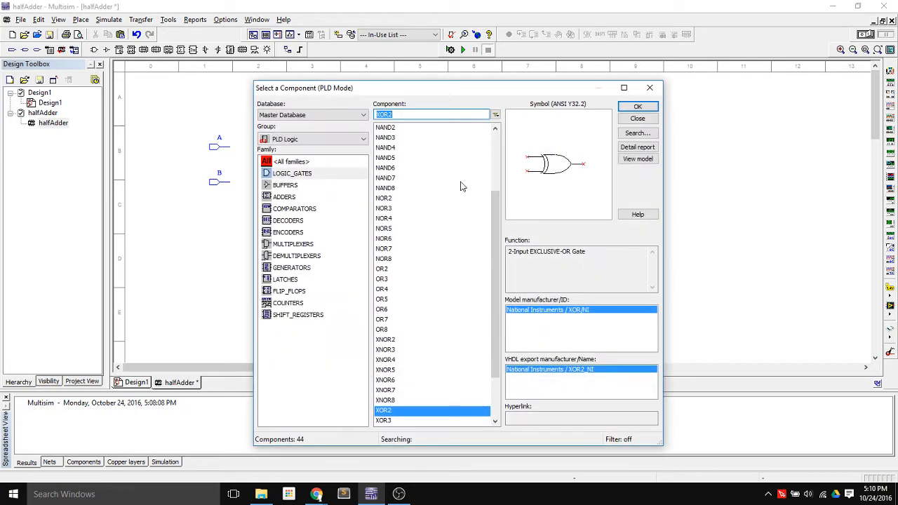
{"action": "left_click", "coordinate": [638, 106]}
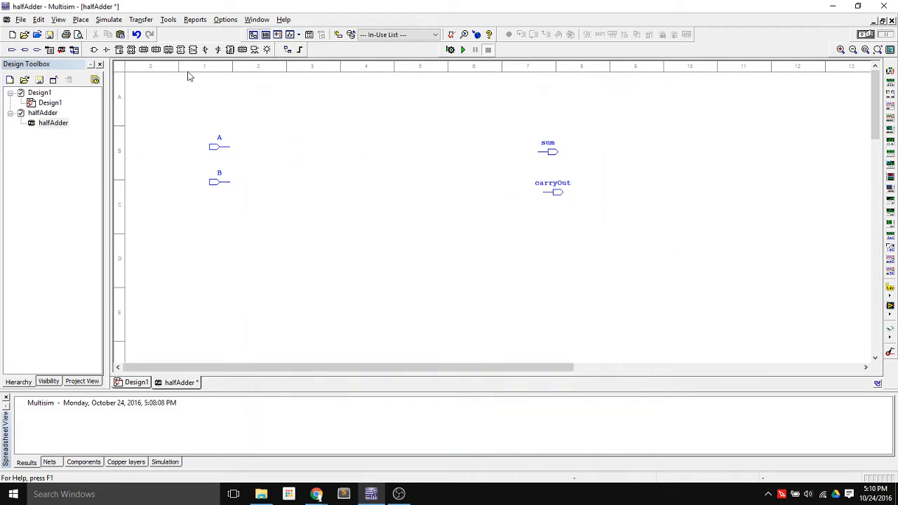
{"action": "left_click", "coordinate": [94, 49]}
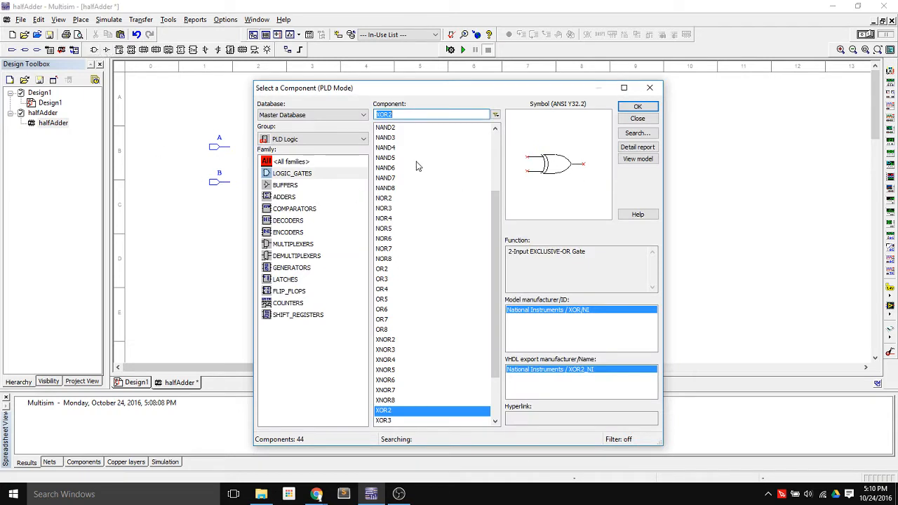
{"action": "left_click", "coordinate": [495, 130]}
{"action": "left_click", "coordinate": [495, 130]}
{"action": "left_click", "coordinate": [495, 130]}
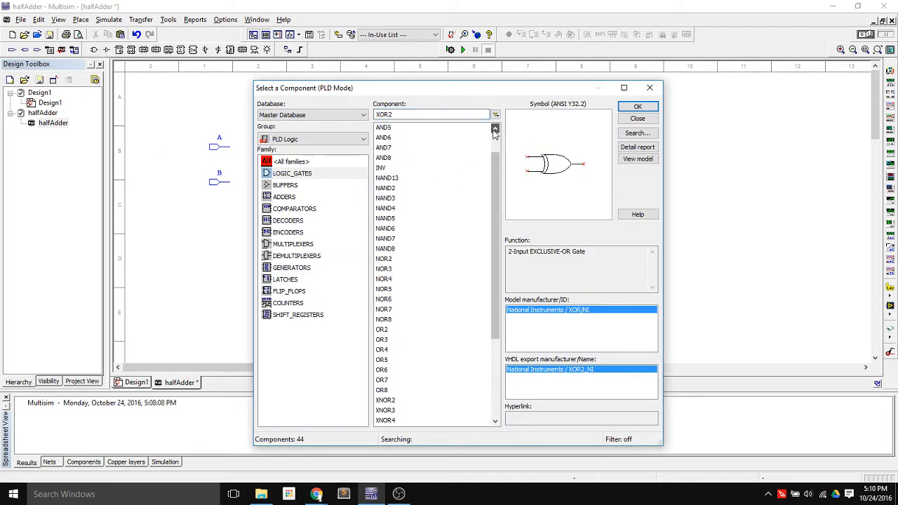
{"action": "left_click", "coordinate": [495, 130]}
{"action": "left_click", "coordinate": [494, 130]}
{"action": "left_click", "coordinate": [494, 130]}
{"action": "left_click", "coordinate": [435, 129]}
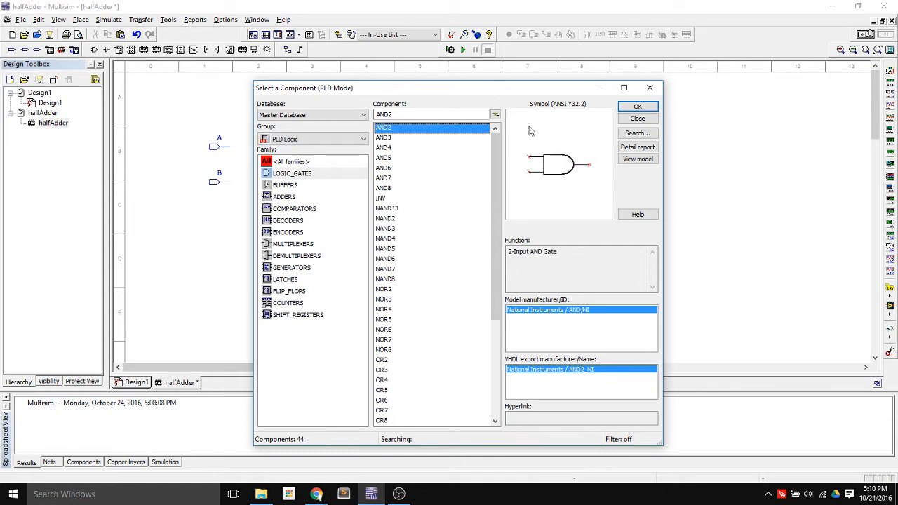
{"action": "left_click", "coordinate": [638, 107]}
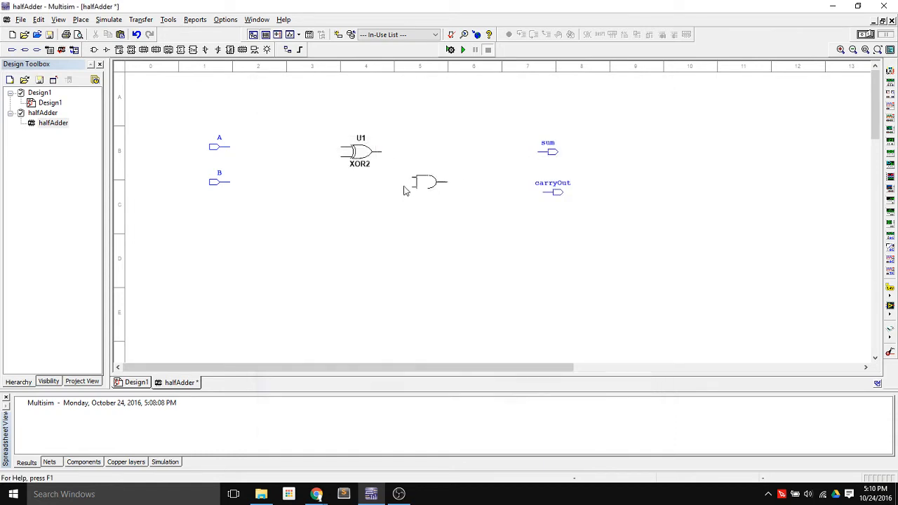
{"action": "left_click", "coordinate": [337, 200]}
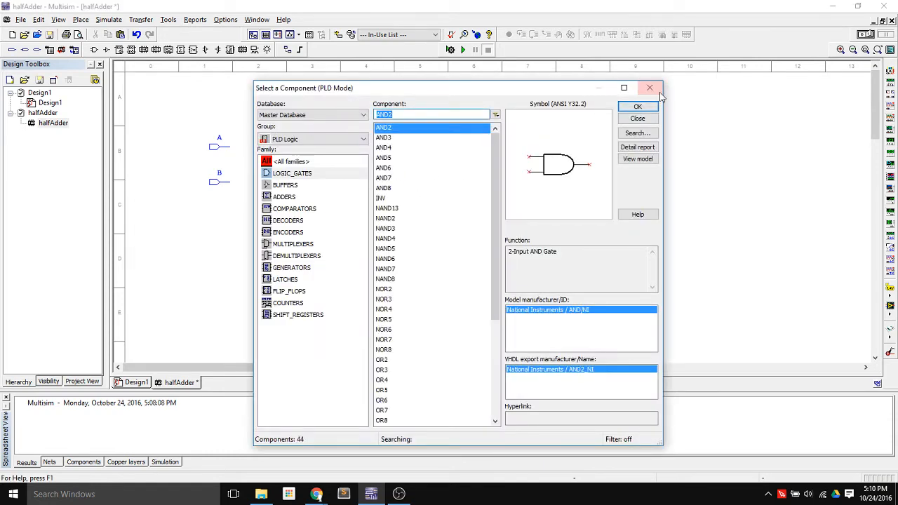
{"action": "left_click", "coordinate": [642, 125]}
- Wire the AND2 gate's output to carryOut and the XOR2 gate's output to sum
{"action": "left_click", "coordinate": [376, 187]}
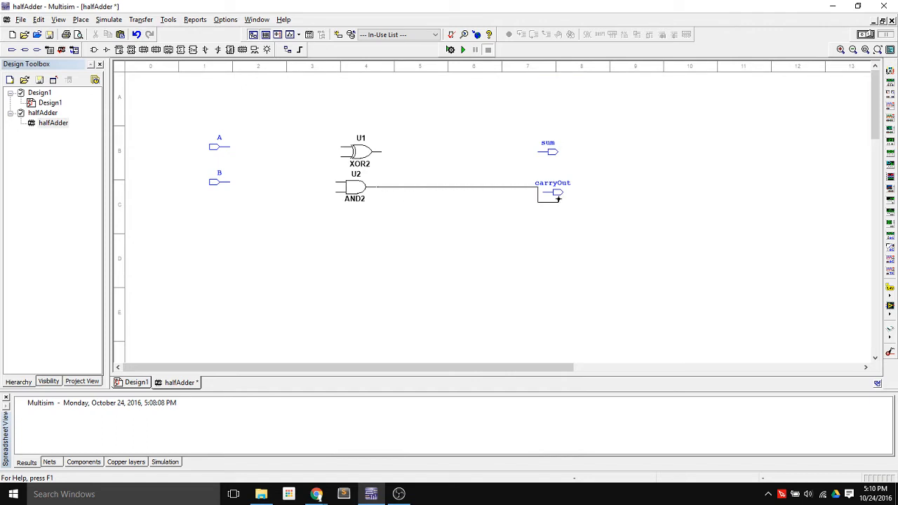
{"action": "left_click", "coordinate": [547, 193]}
{"action": "left_click", "coordinate": [539, 152]}
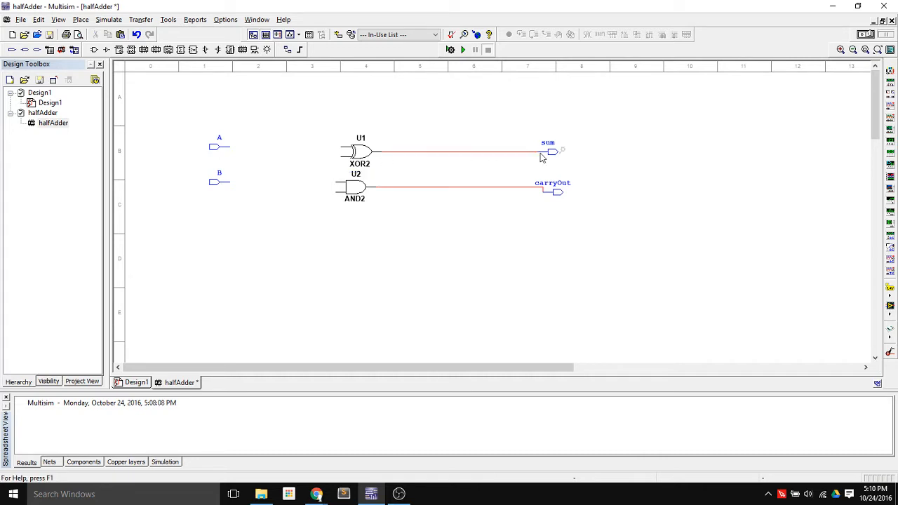
- Wire input A to the XOR2 gate's upper input and input B to its lower input
{"action": "left_click", "coordinate": [341, 146]}
{"action": "left_click", "coordinate": [229, 148]}
{"action": "left_click", "coordinate": [342, 156]}
{"action": "left_click", "coordinate": [230, 182]}
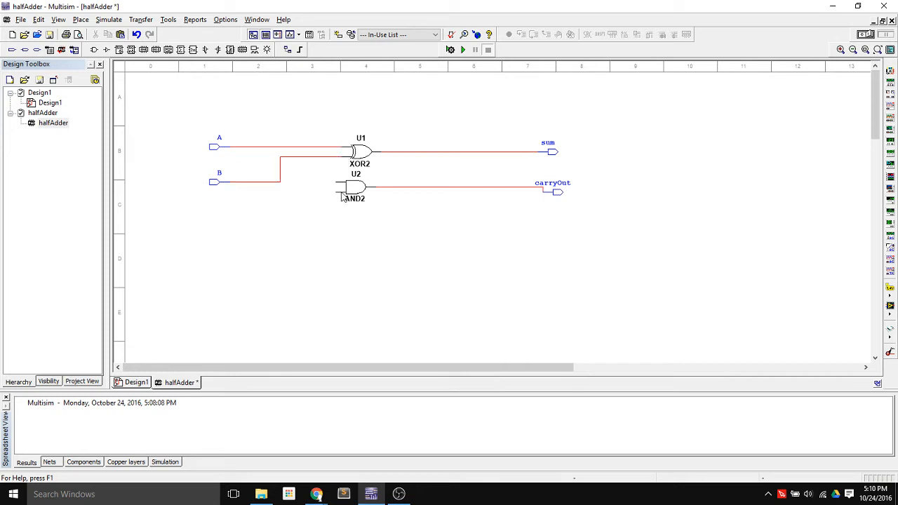
- Branch the A wire to the AND2 gate's upper input and the B wire to its lower input
{"action": "left_click", "coordinate": [322, 146]}
{"action": "left_click", "coordinate": [337, 191]}
{"action": "left_click", "coordinate": [279, 183]}
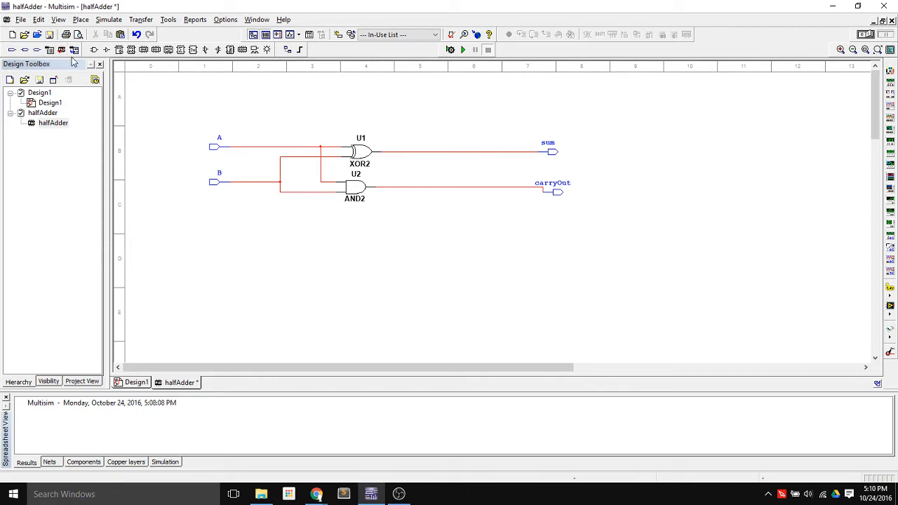
- Place a digital clock from the Sources group on the sheet above the half adder circuit
{"action": "left_click", "coordinate": [257, 55]}
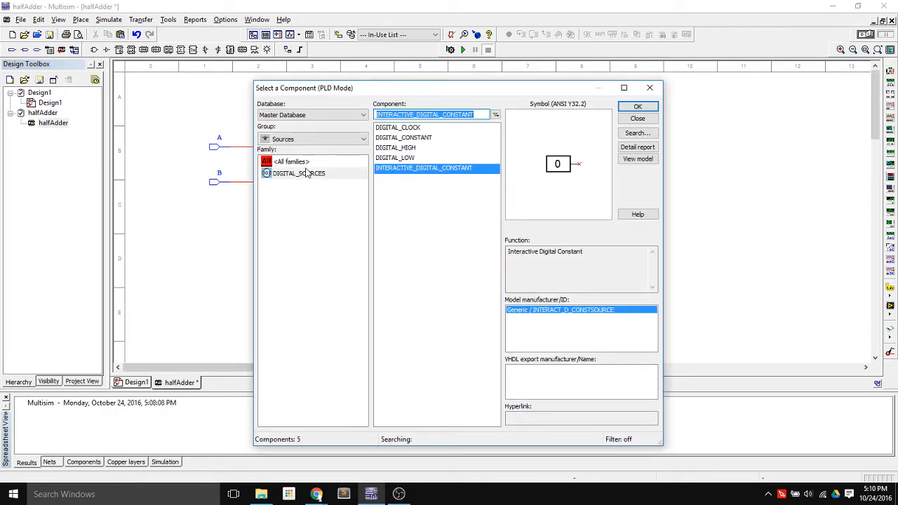
{"action": "left_click", "coordinate": [299, 147]}
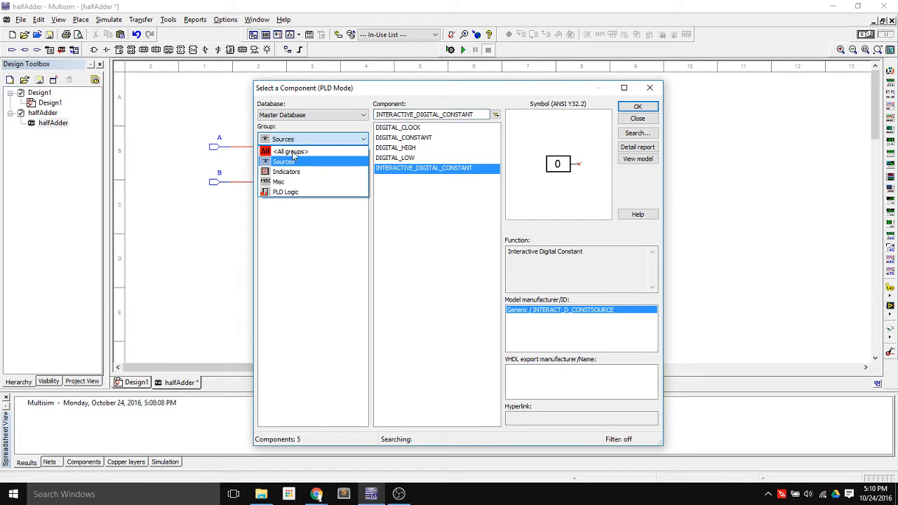
{"action": "left_click", "coordinate": [295, 161]}
{"action": "left_click", "coordinate": [291, 161]}
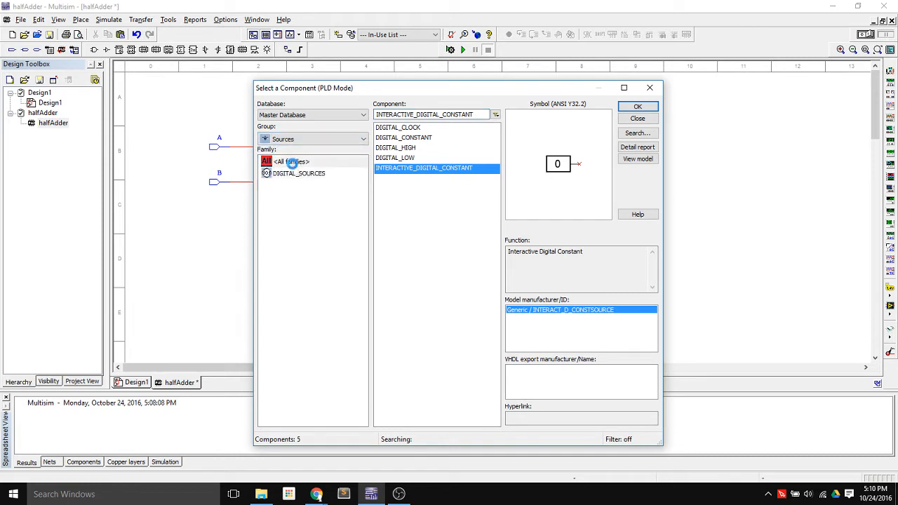
{"action": "key", "text": "Return"}
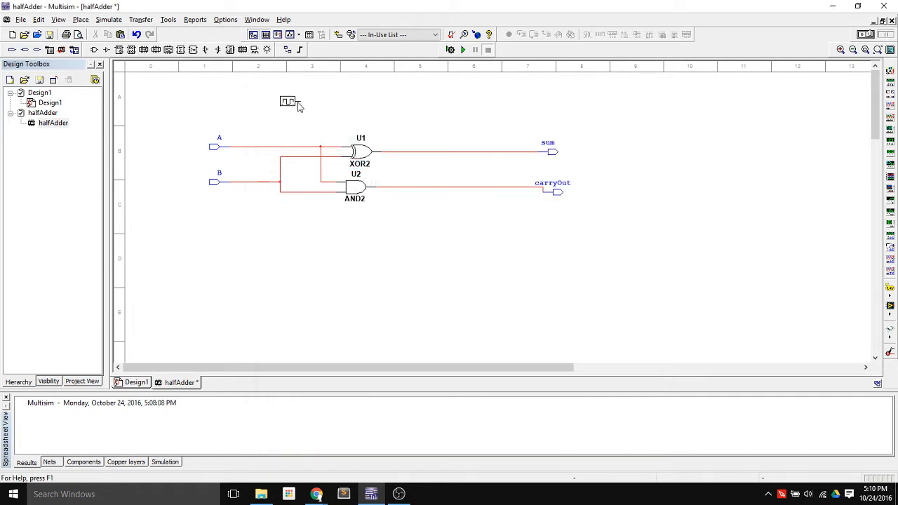
{"action": "key", "text": "Escape"}
- Place two INTERACTIVE_DIGITAL_CONSTANT sources from the DIGITAL_SOURCES family, one above input A's wire and one below input B's wire
{"action": "left_click", "coordinate": [257, 55]}
{"action": "left_click", "coordinate": [292, 176]}
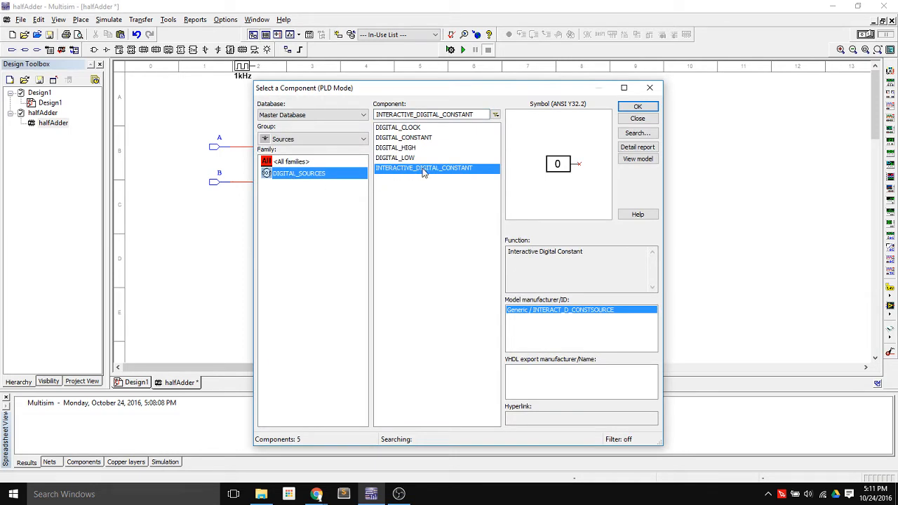
{"action": "left_click", "coordinate": [636, 107]}
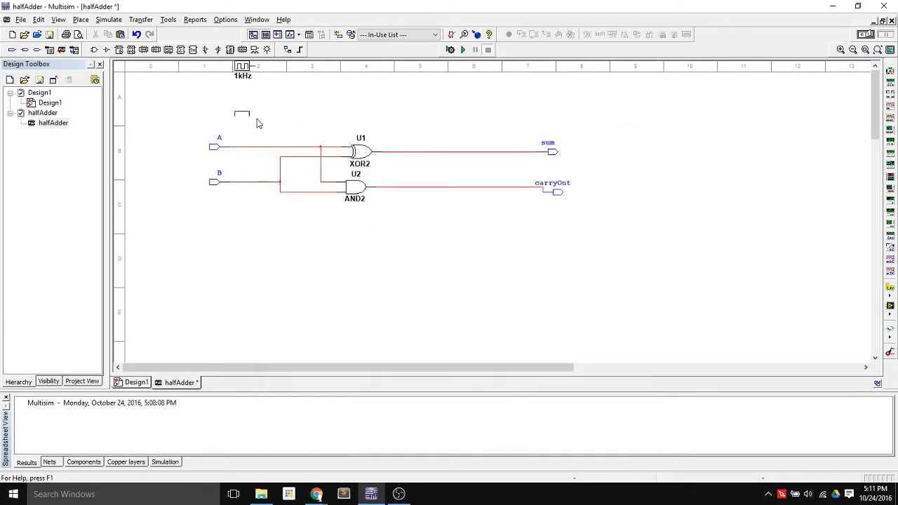
{"action": "left_click", "coordinate": [255, 123]}
{"action": "left_click", "coordinate": [636, 107]}
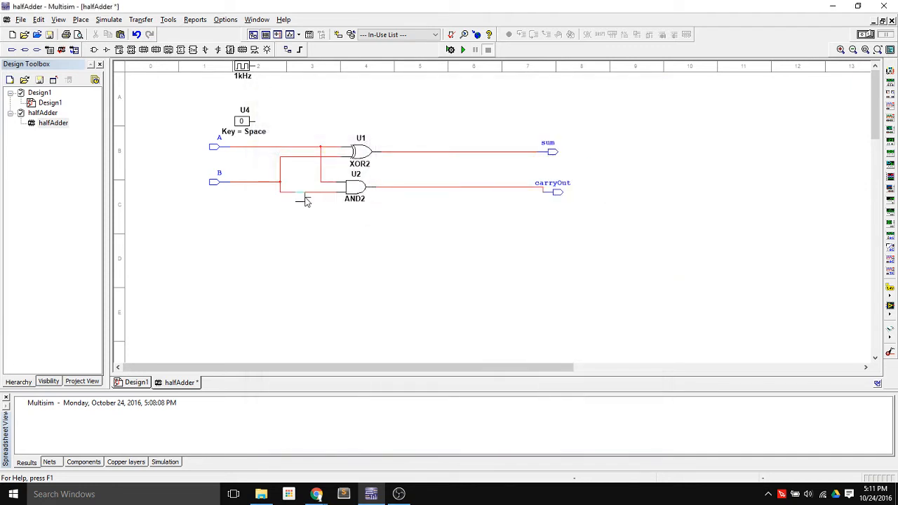
{"action": "left_click", "coordinate": [254, 199]}
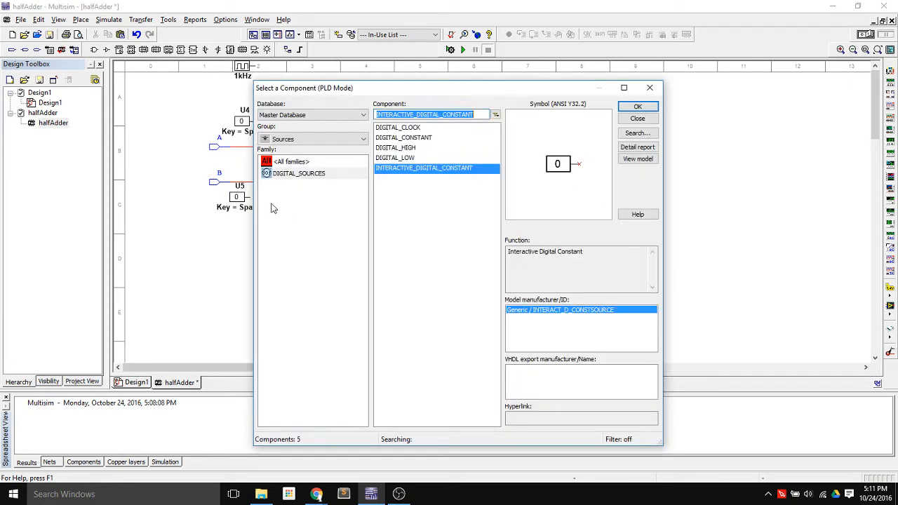
{"action": "left_click", "coordinate": [649, 88]}
- Set the toggle key of the constant above input A to A and switch its value to 0
{"action": "double_click", "coordinate": [245, 133]}
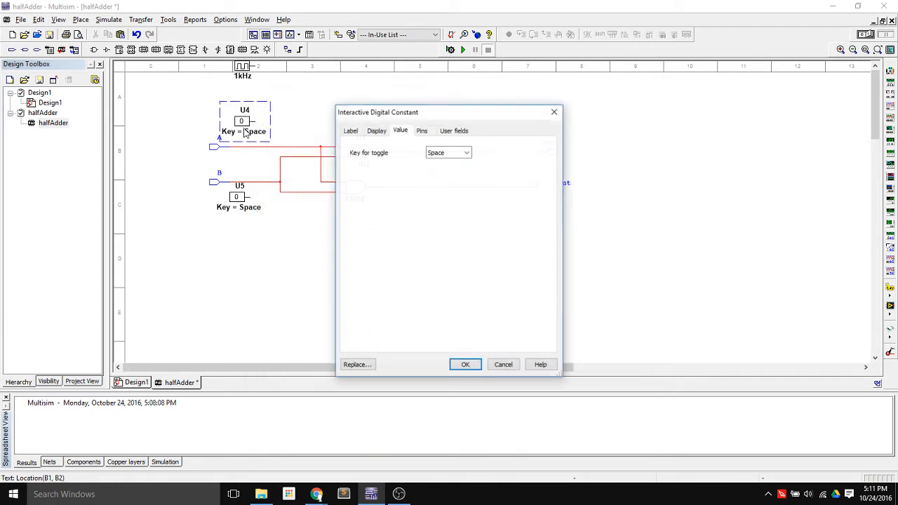
{"action": "left_click", "coordinate": [465, 156]}
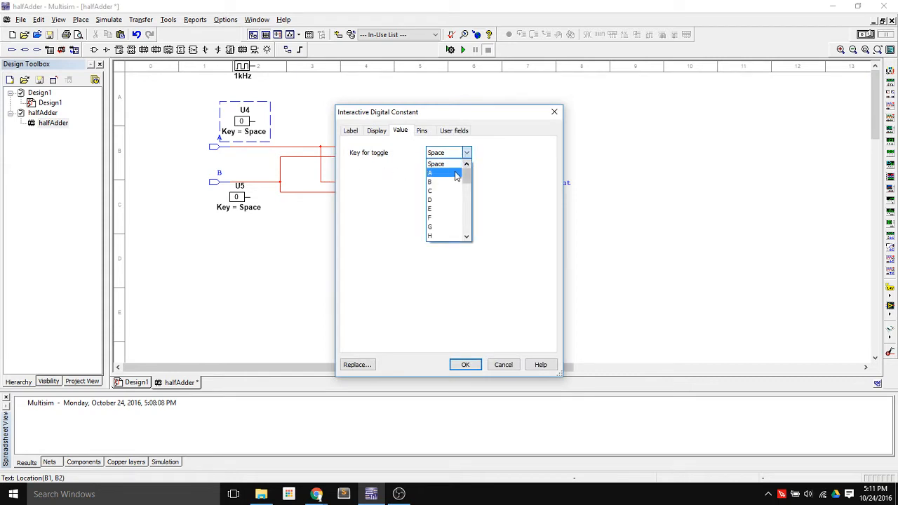
{"action": "left_click", "coordinate": [452, 174]}
{"action": "left_click", "coordinate": [463, 364]}
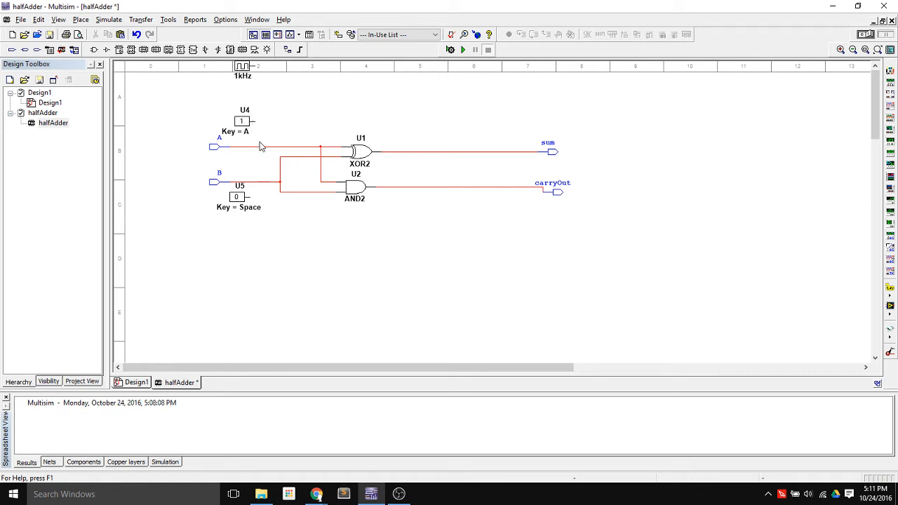
{"action": "left_click", "coordinate": [242, 123]}
- Set the lower constant's toggle key to B, and wire the two constants to the A and B input wires
{"action": "right_click", "coordinate": [238, 210]}
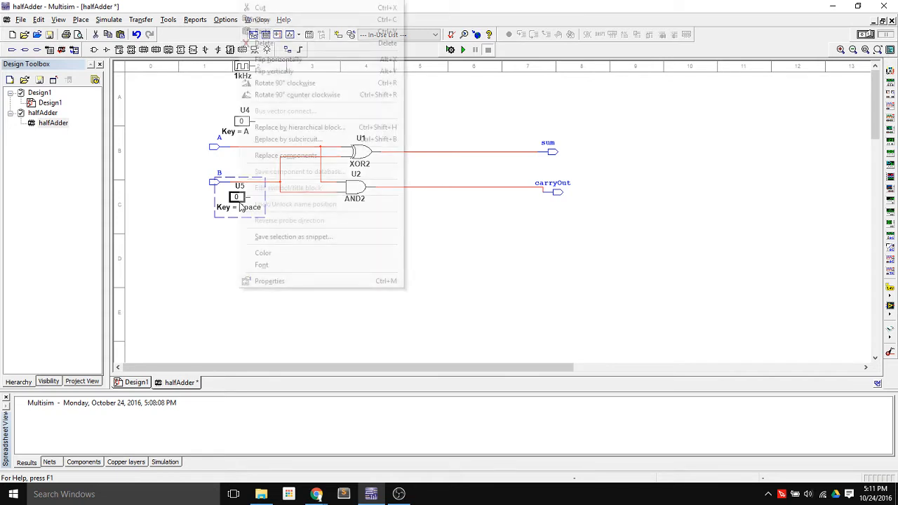
{"action": "left_click", "coordinate": [284, 281]}
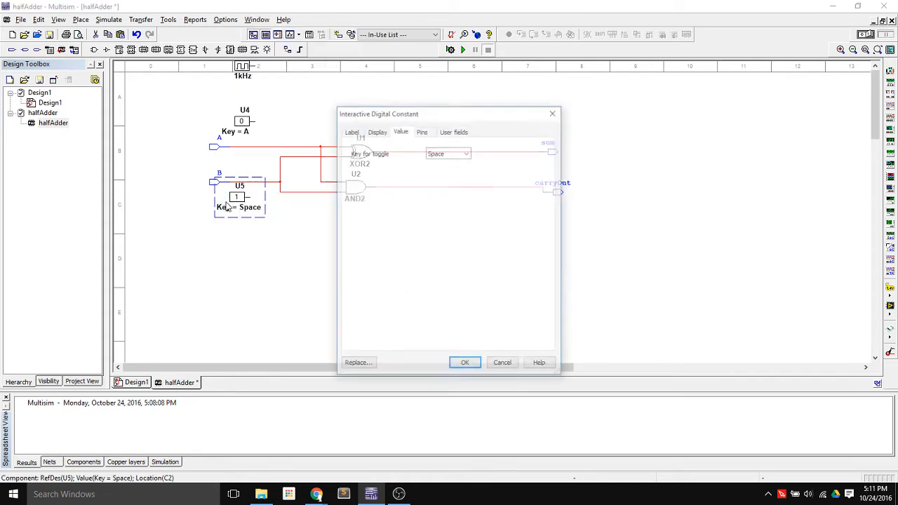
{"action": "left_click", "coordinate": [467, 152]}
{"action": "left_click", "coordinate": [456, 181]}
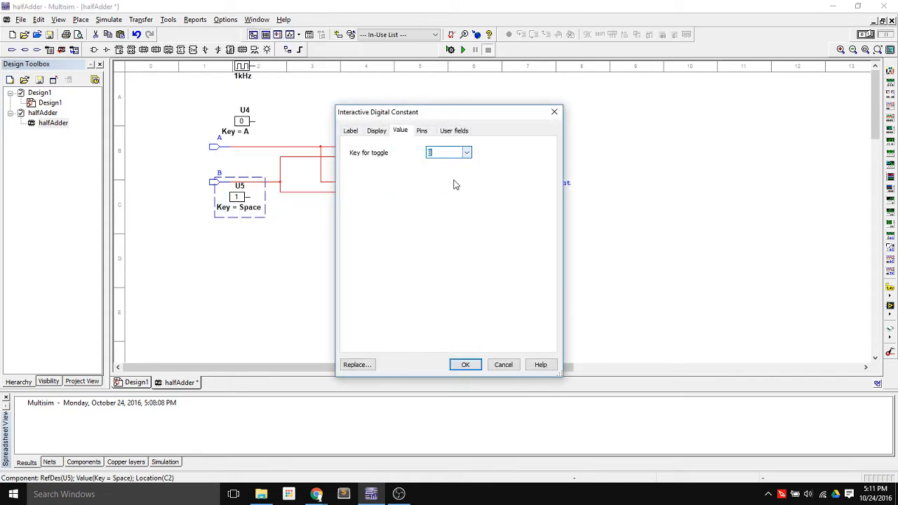
{"action": "left_click", "coordinate": [467, 364]}
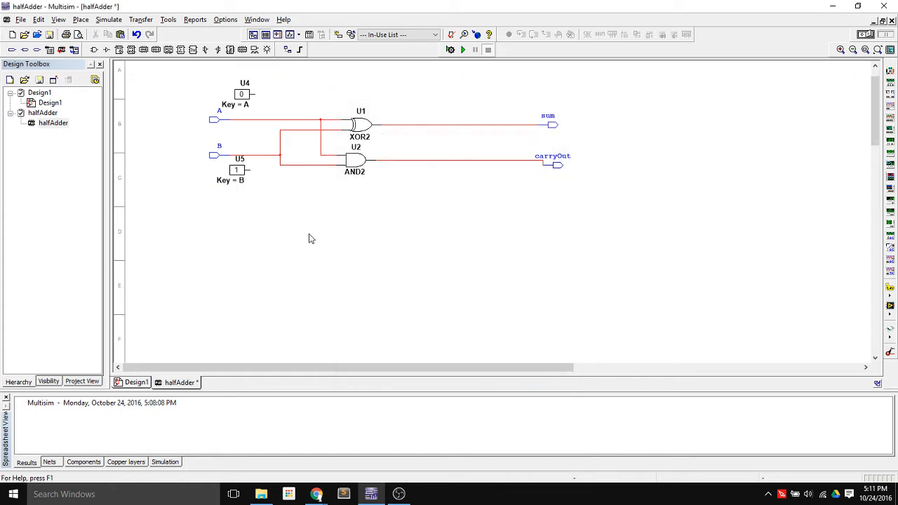
{"action": "left_click", "coordinate": [261, 156]}
- Place one PROBE_DIG_BLUE indicator on the sum wire and another on the carryOut wire
{"action": "left_click", "coordinate": [268, 50]}
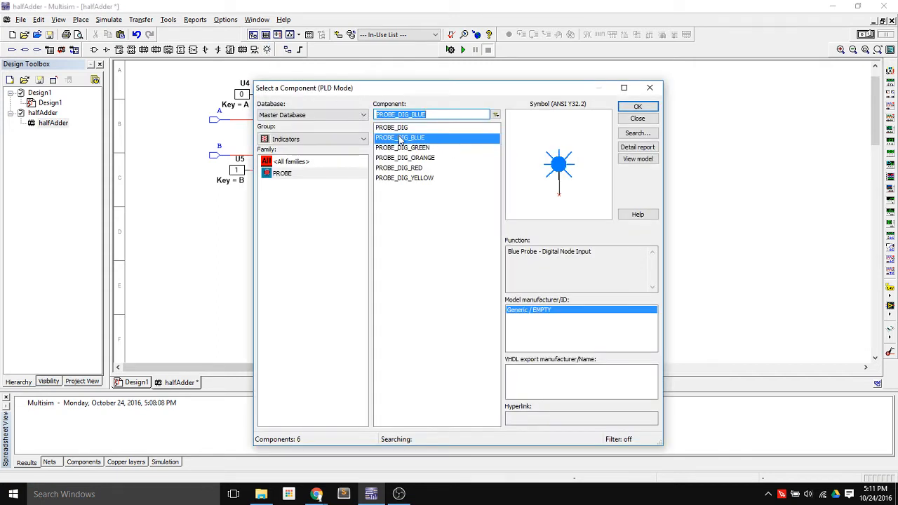
{"action": "left_click", "coordinate": [638, 107]}
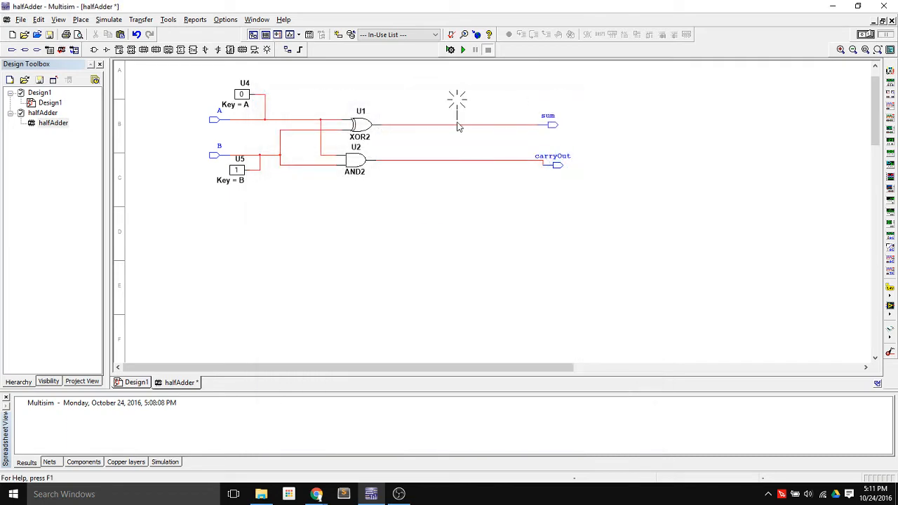
{"action": "left_click", "coordinate": [457, 126]}
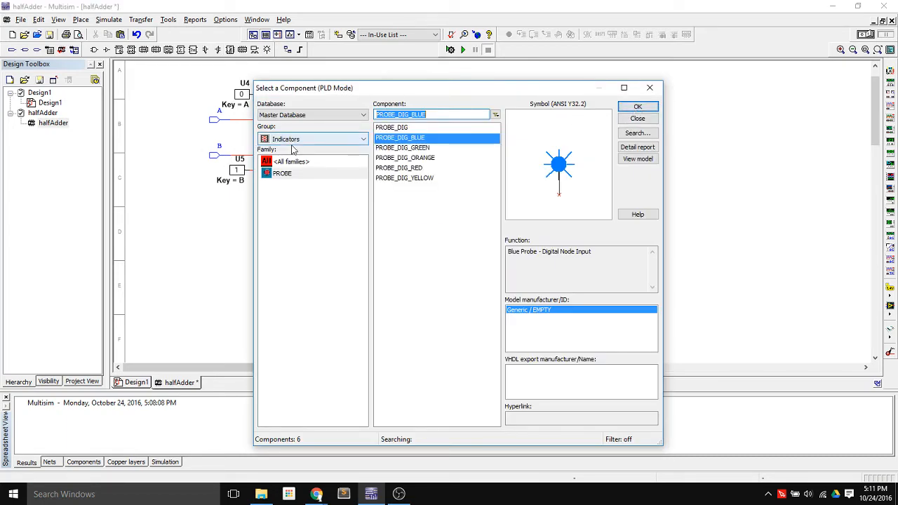
{"action": "left_click", "coordinate": [628, 109]}
{"action": "left_click", "coordinate": [491, 154]}
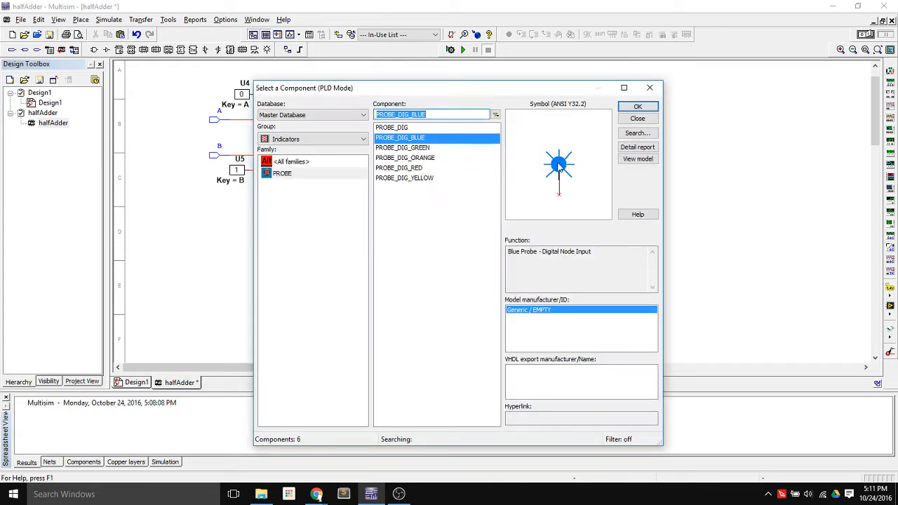
{"action": "left_click", "coordinate": [637, 118]}
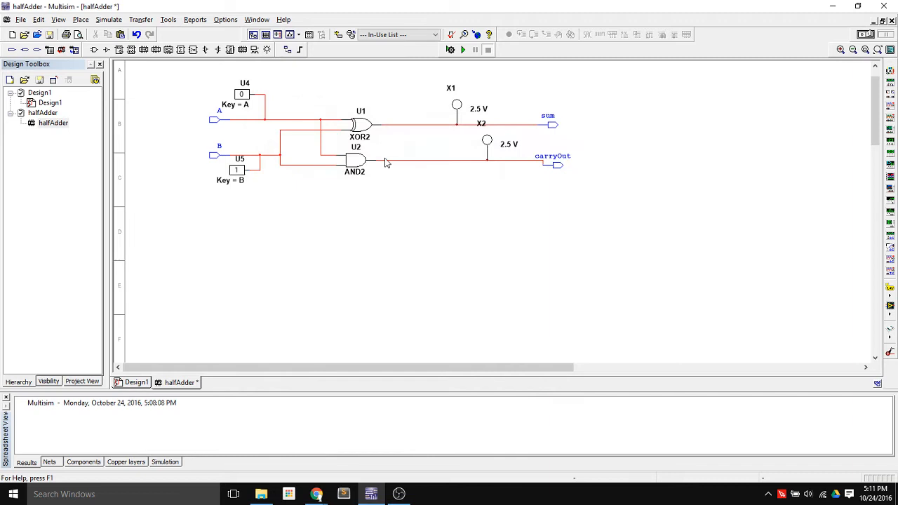
- Run the simulation, toggle inputs A and B until both are 1 to test the output probes, and stop it
{"action": "left_click", "coordinate": [463, 52]}
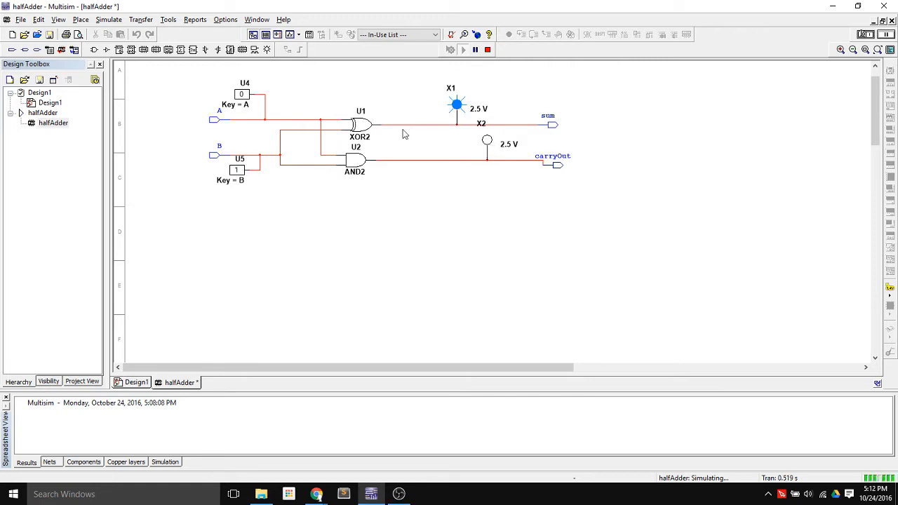
{"action": "key", "text": "b"}
{"action": "left_click", "coordinate": [246, 96]}
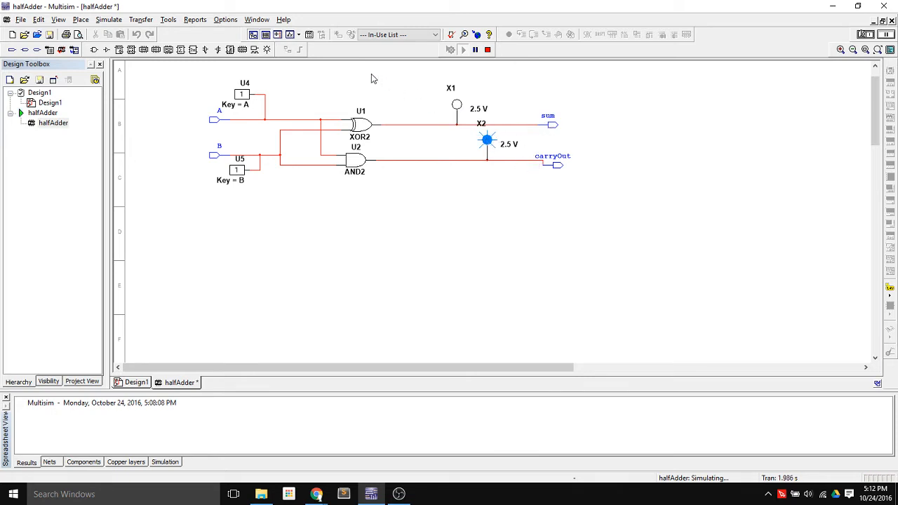
{"action": "left_click", "coordinate": [490, 51]}
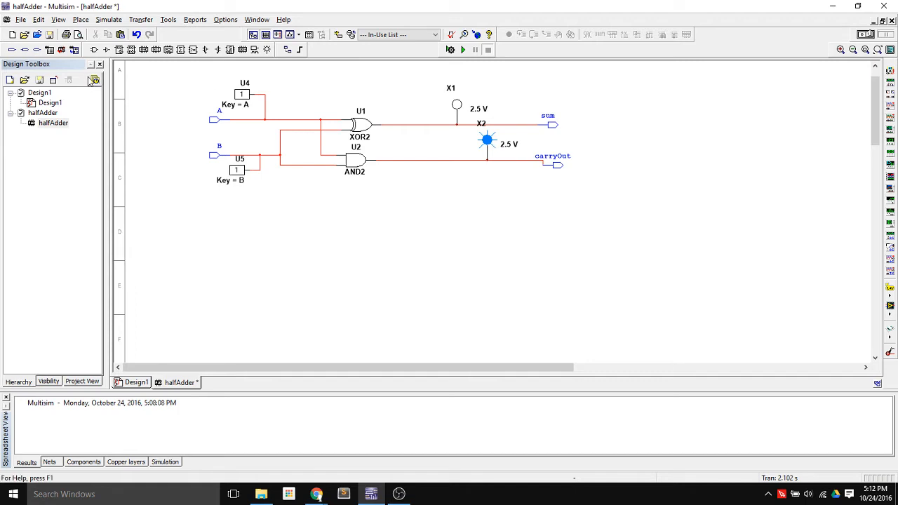
- Save the design under the new file name halfAdder2.ms13
{"action": "left_click", "coordinate": [22, 19]}
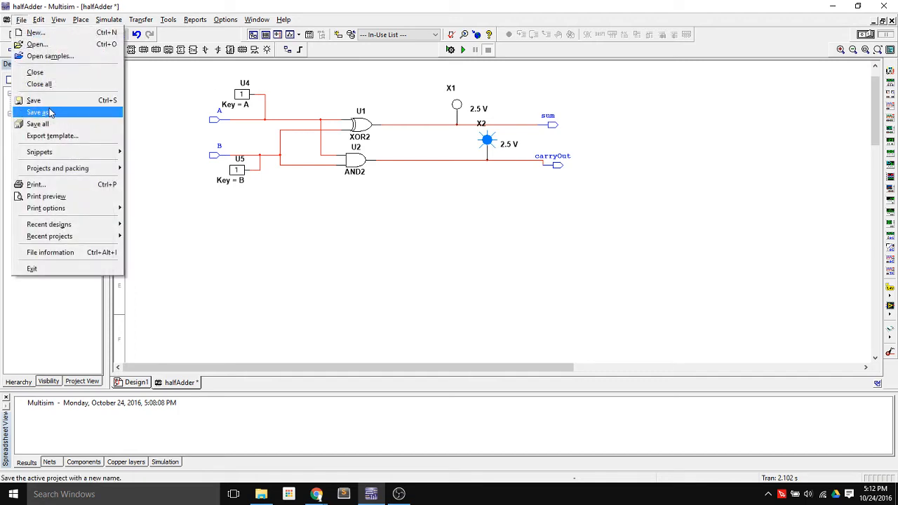
{"action": "left_click", "coordinate": [49, 111]}
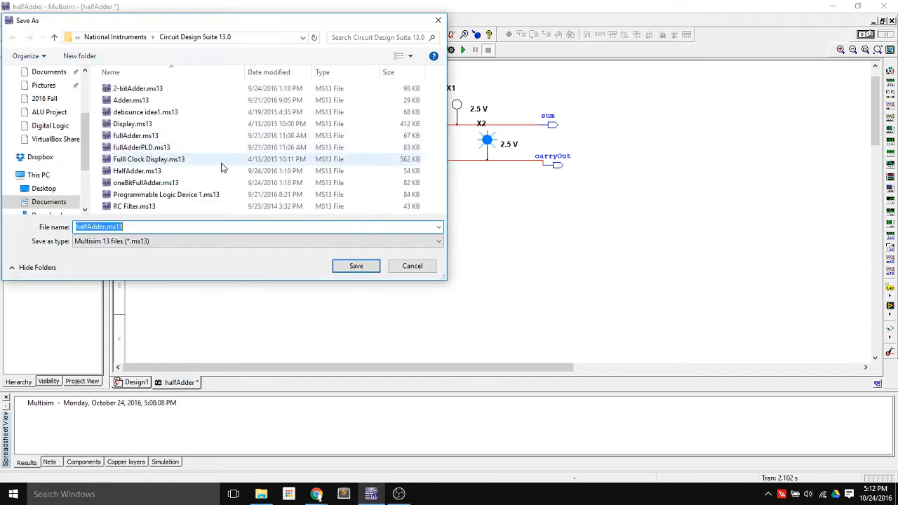
{"action": "left_click", "coordinate": [106, 226]}
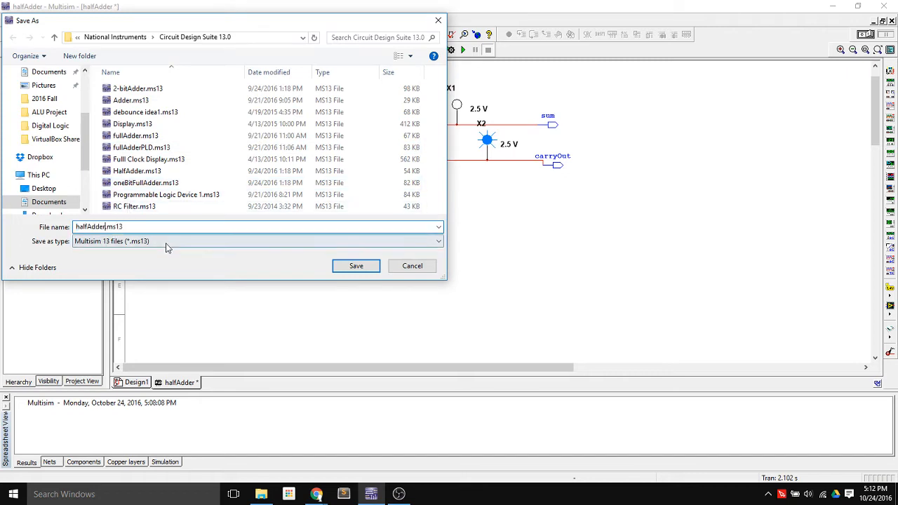
{"action": "type", "text": "2"}
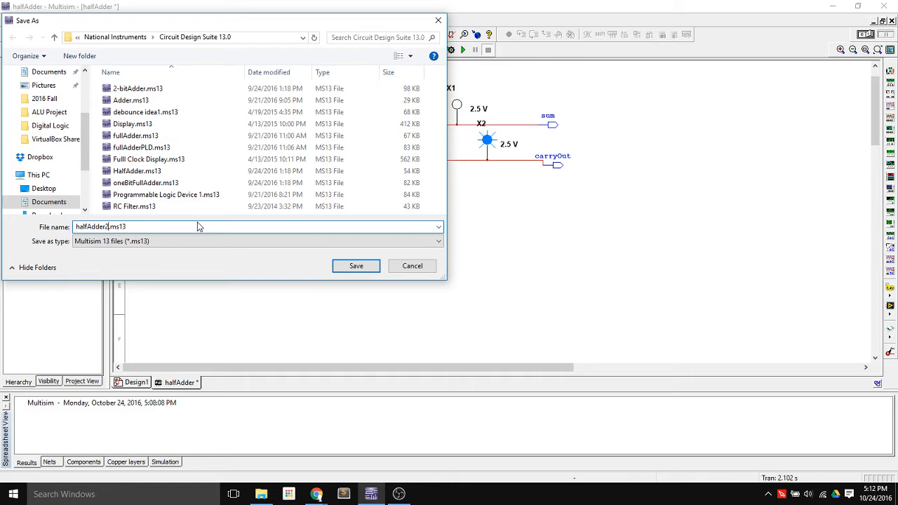
{"action": "key", "text": "Return"}
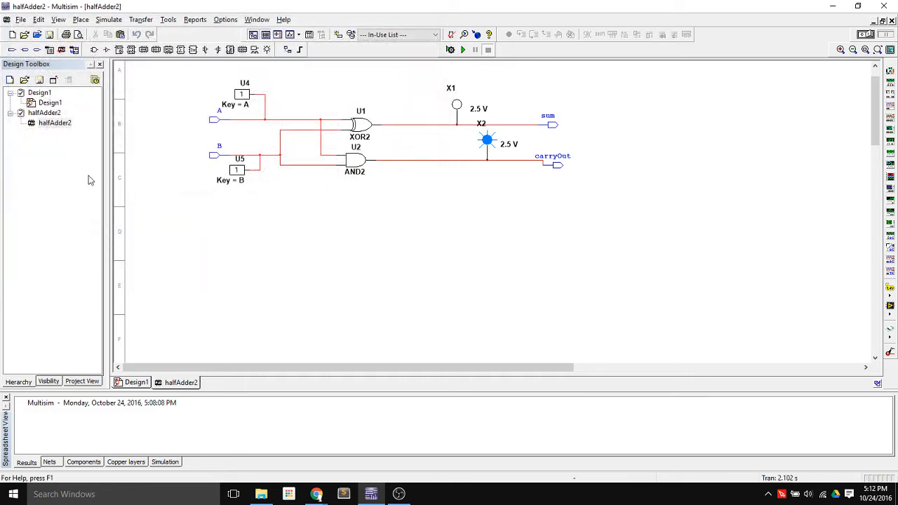
- Create a new PLD design as an empty PLD, keeping the name Programmable Logic Device 1
{"action": "left_click", "coordinate": [12, 36]}
{"action": "left_click", "coordinate": [351, 186]}
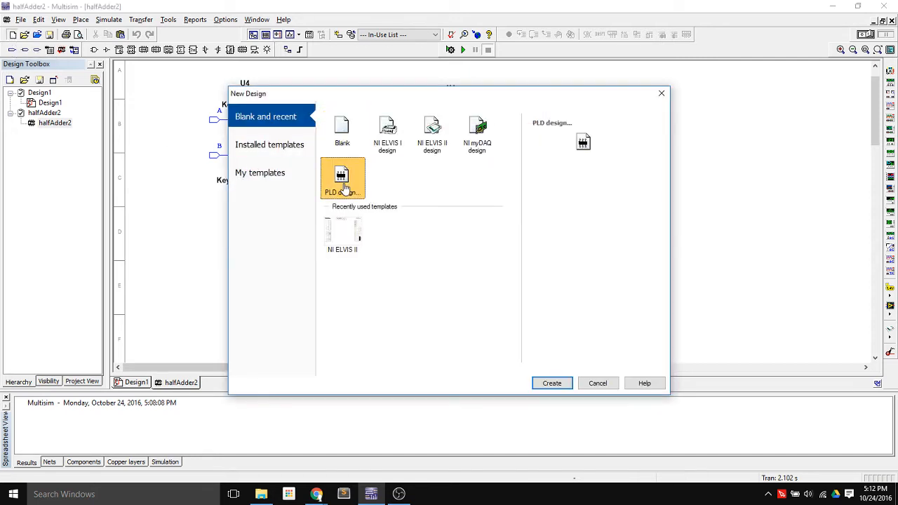
{"action": "left_click", "coordinate": [552, 383]}
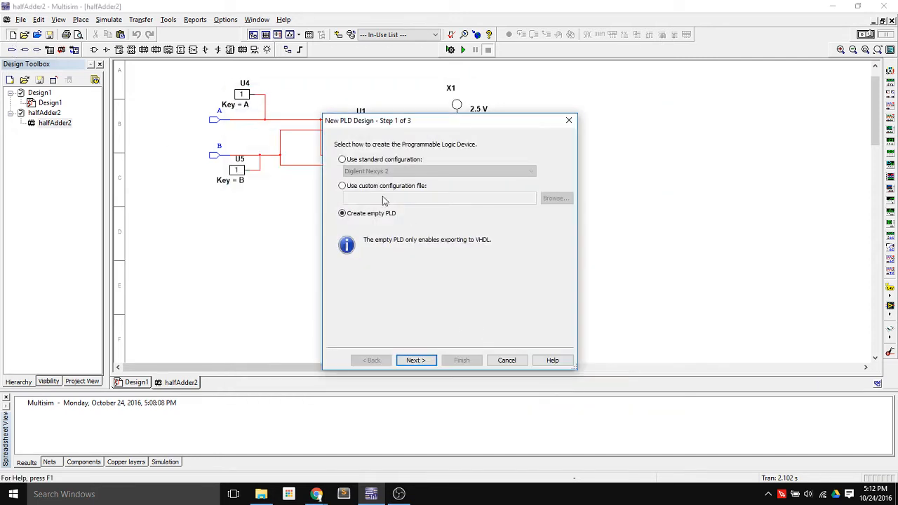
{"action": "left_click", "coordinate": [425, 360]}
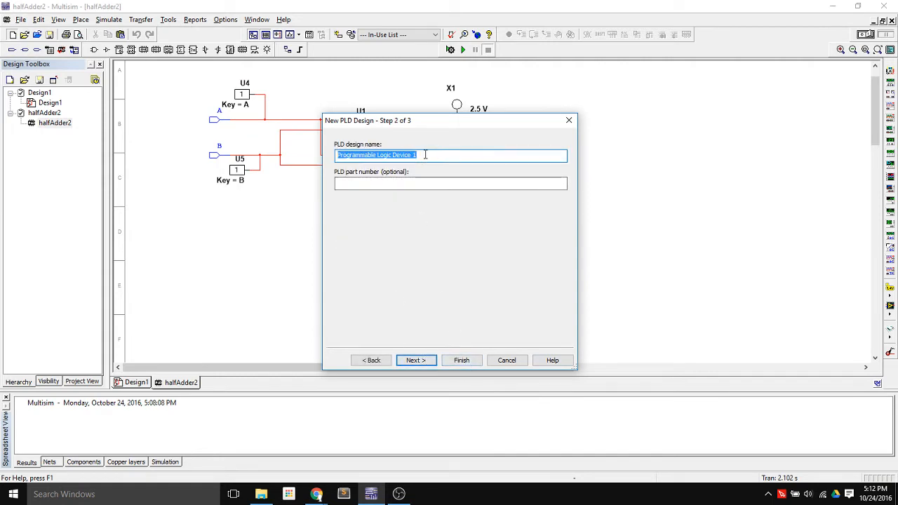
{"action": "left_click", "coordinate": [458, 358]}
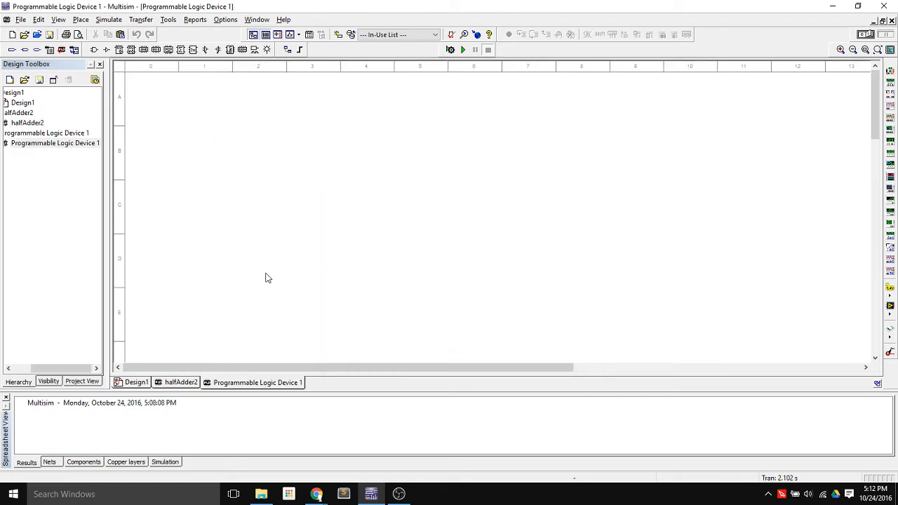
- Insert halfAdder2.ms13 as a hierarchical block in the Programmable Logic Device 1 design
{"action": "left_click", "coordinate": [182, 384]}
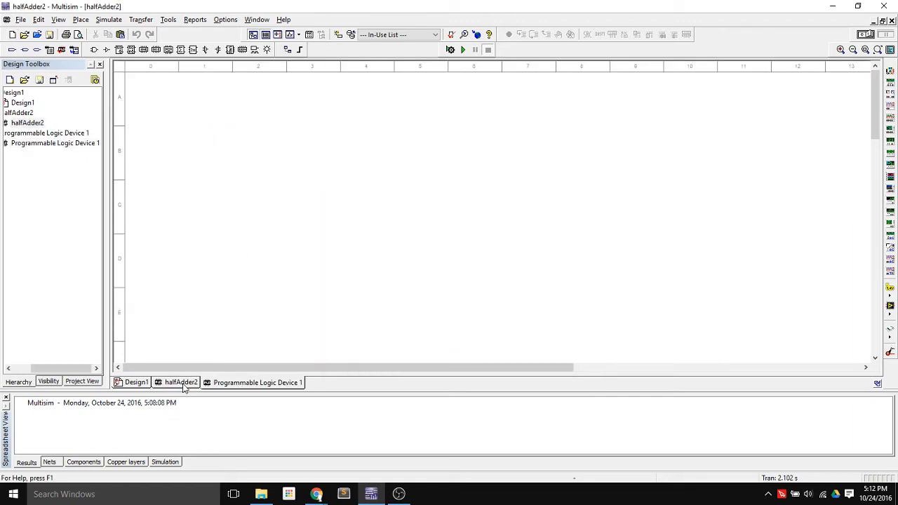
{"action": "left_click", "coordinate": [241, 385]}
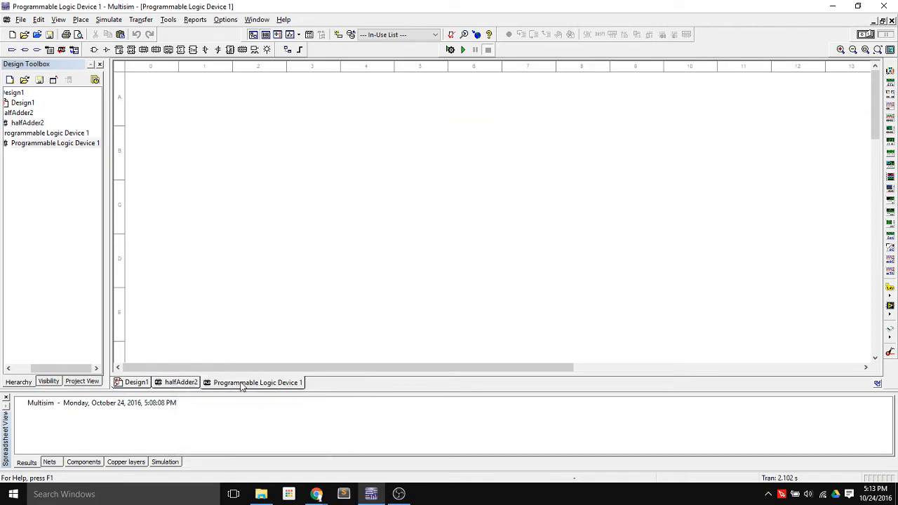
{"action": "left_click", "coordinate": [289, 51]}
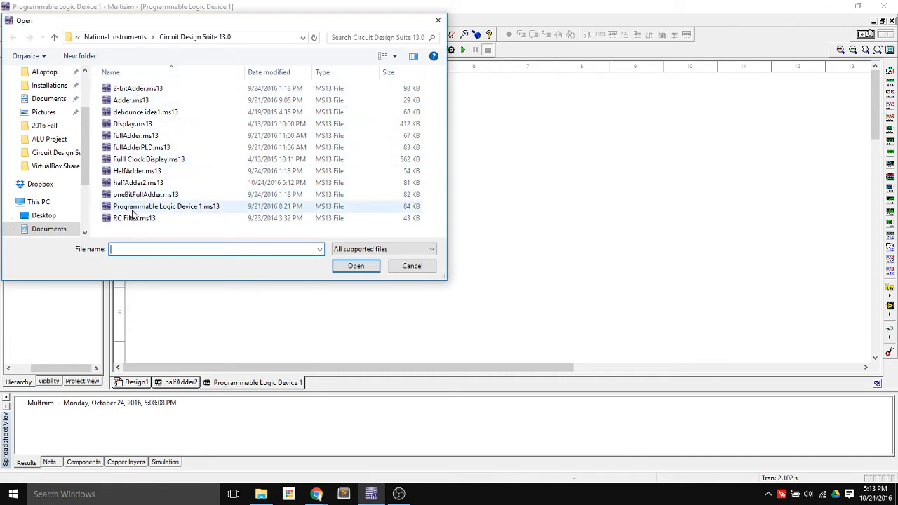
{"action": "left_click", "coordinate": [138, 182]}
{"action": "left_click", "coordinate": [344, 266]}
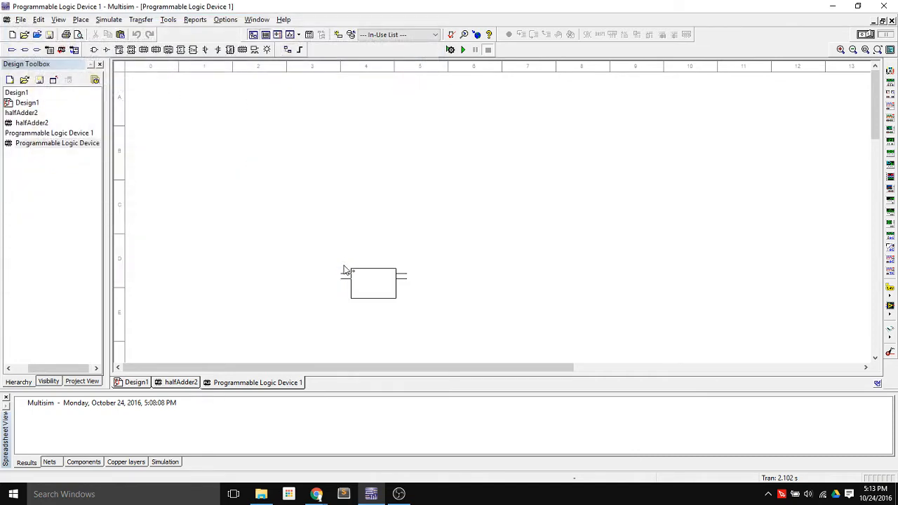
{"action": "left_click", "coordinate": [327, 151]}
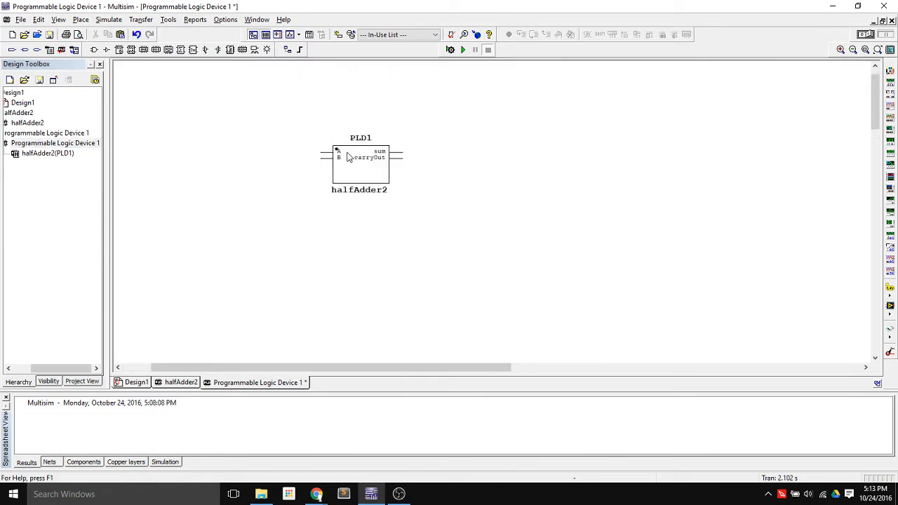
- Place two INTERACTIVE_DIGITAL_CONSTANT sources beside the A and B inputs of the halfAdder2 block
{"action": "scroll", "coordinate": [350, 157], "scroll_direction": "up", "scroll_amount": 3}
{"action": "scroll", "coordinate": [350, 157], "scroll_direction": "down", "scroll_amount": 1}
{"action": "scroll", "coordinate": [366, 173], "scroll_direction": "up", "scroll_amount": 1}
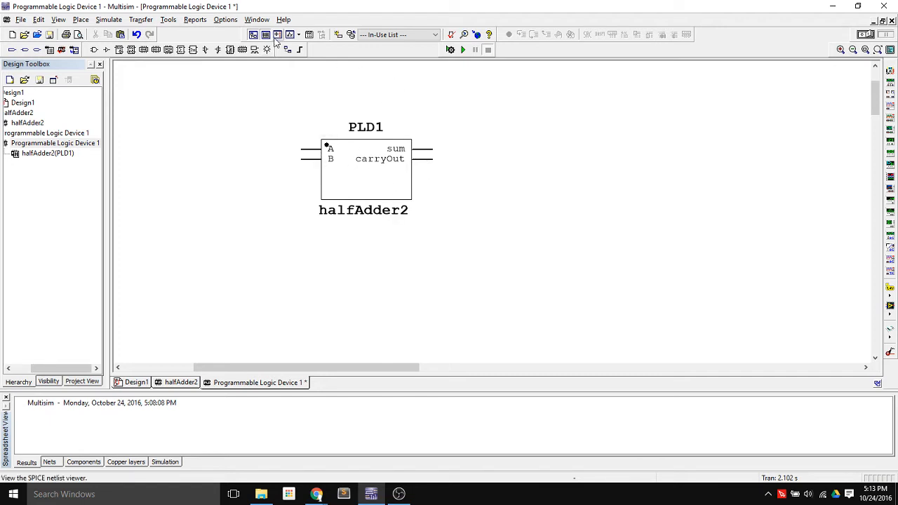
{"action": "left_click", "coordinate": [256, 51]}
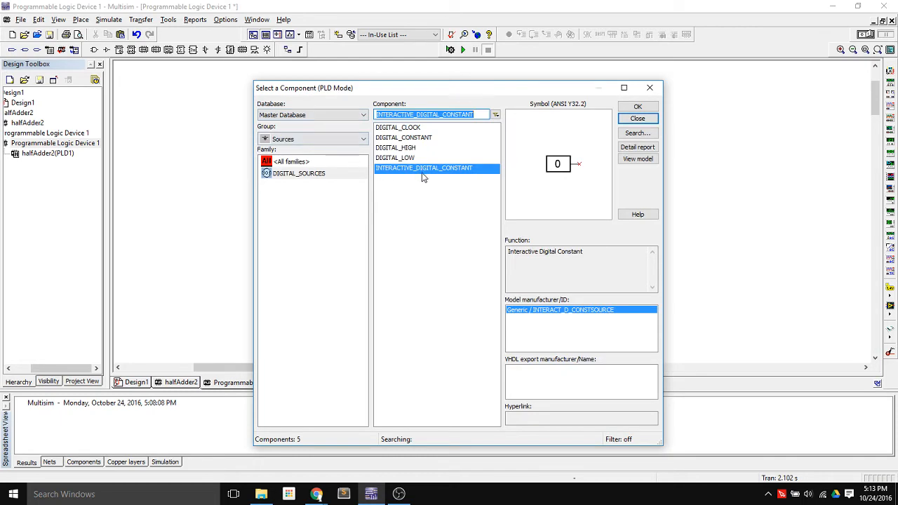
{"action": "left_click", "coordinate": [638, 107]}
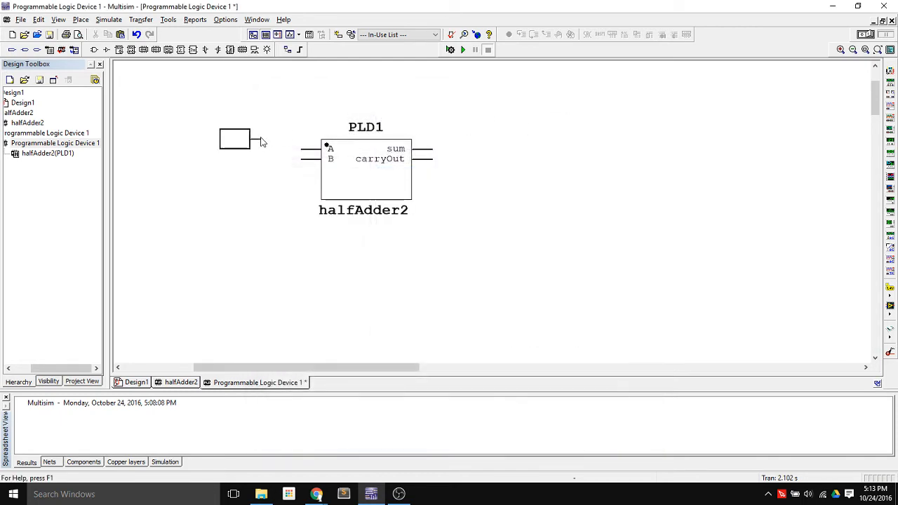
{"action": "left_click", "coordinate": [253, 138]}
{"action": "left_click", "coordinate": [638, 108]}
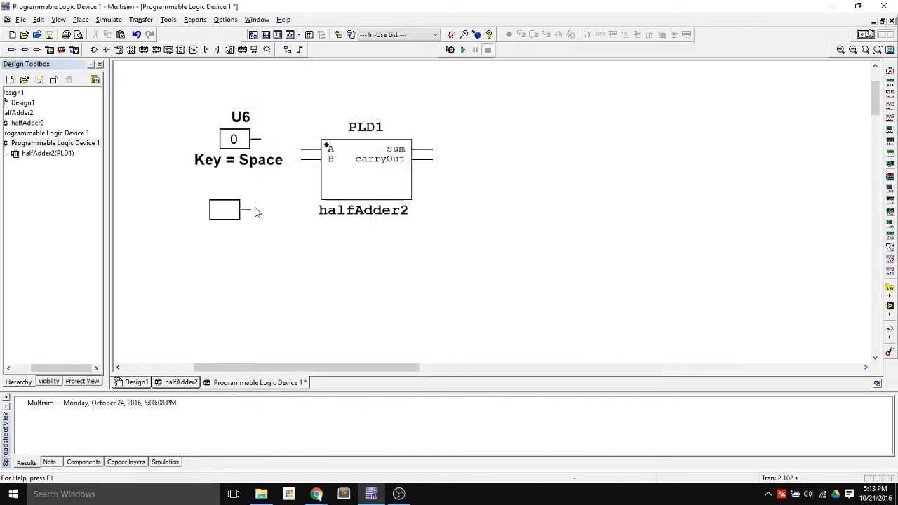
{"action": "left_click", "coordinate": [243, 199]}
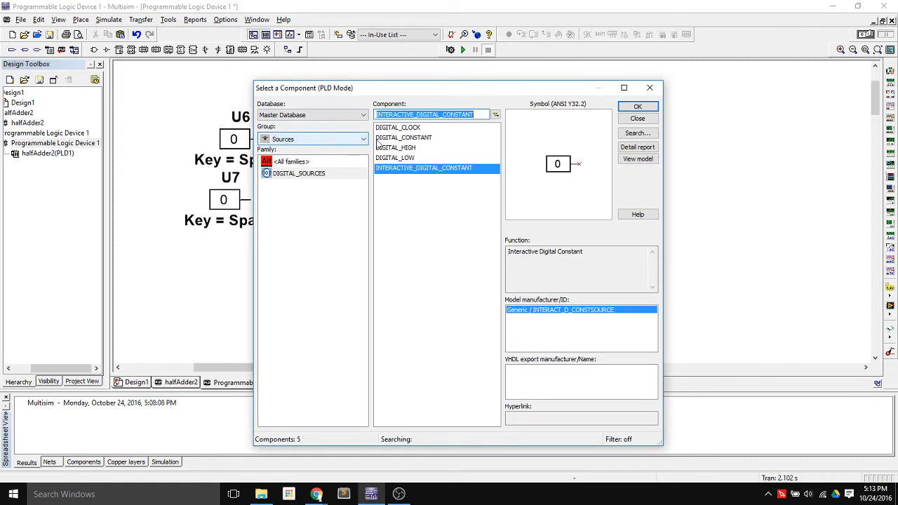
{"action": "left_click", "coordinate": [649, 118]}
- Place two PROBE_DIG_BLUE indicators on the output side of the halfAdder2 block
{"action": "left_click", "coordinate": [268, 50]}
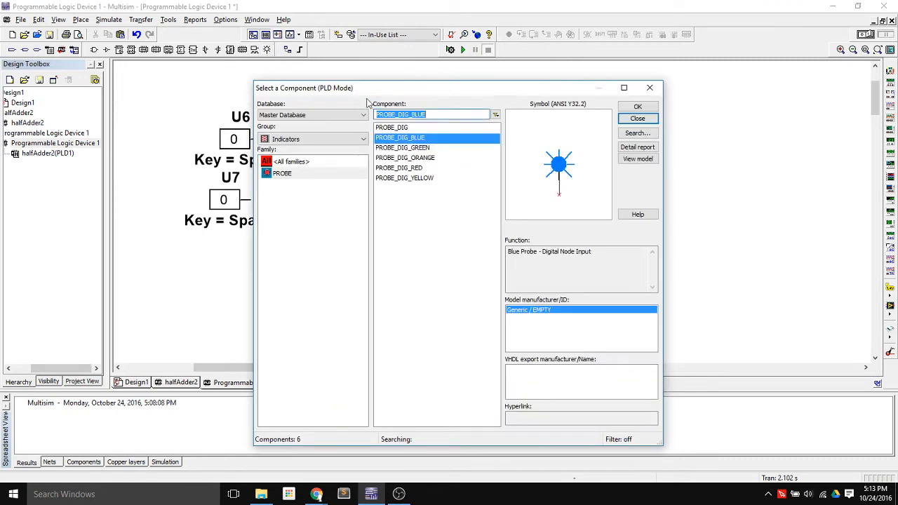
{"action": "left_click", "coordinate": [638, 107]}
{"action": "left_click", "coordinate": [510, 129]}
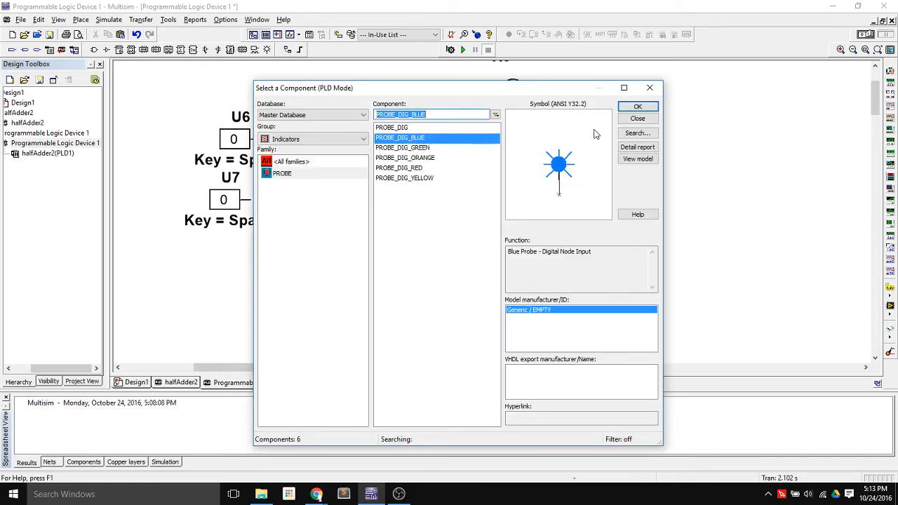
{"action": "left_click", "coordinate": [636, 108]}
{"action": "left_click", "coordinate": [564, 184]}
{"action": "left_click", "coordinate": [650, 88]}
- Wire the block's sum and carryOut outputs to the two probes, and inputs A and B to the two digital constants
{"action": "left_click", "coordinate": [434, 150]}
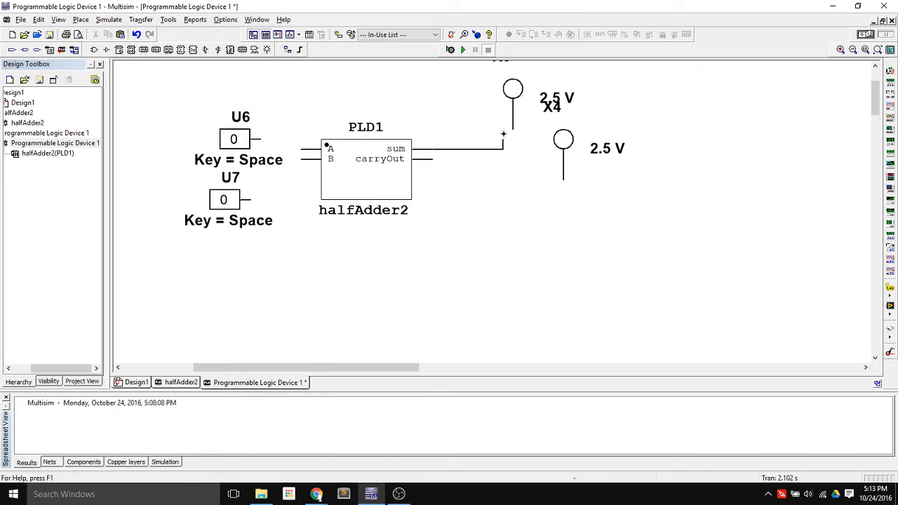
{"action": "left_click", "coordinate": [513, 130]}
{"action": "left_click", "coordinate": [564, 179]}
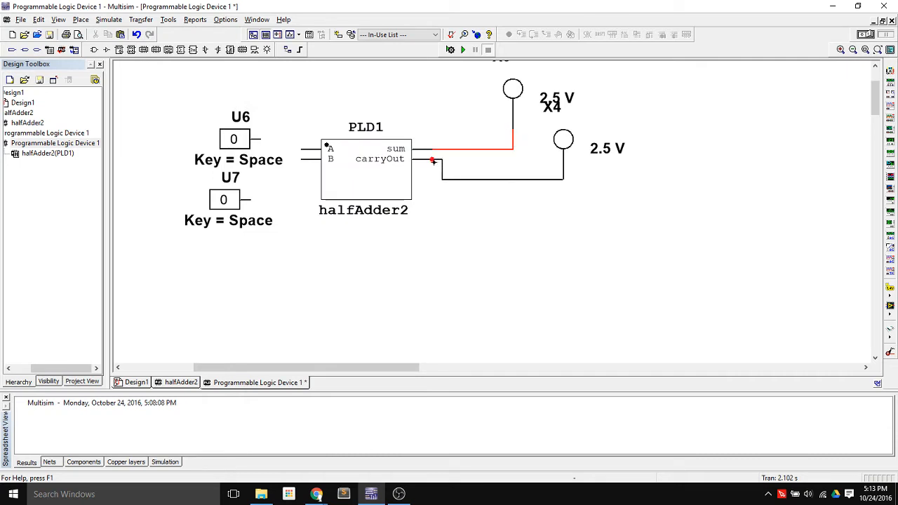
{"action": "left_click", "coordinate": [432, 159]}
{"action": "left_click", "coordinate": [301, 147]}
{"action": "left_click", "coordinate": [261, 139]}
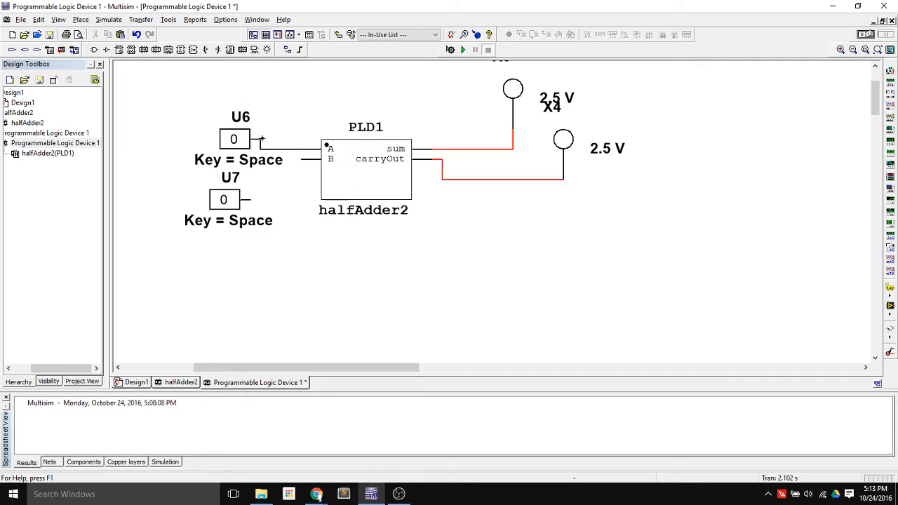
{"action": "left_click", "coordinate": [301, 158]}
{"action": "left_click", "coordinate": [250, 199]}
- Run the simulation, toggle the two digital constants through their input combinations to test both output probes, and stop it
{"action": "left_click", "coordinate": [463, 50]}
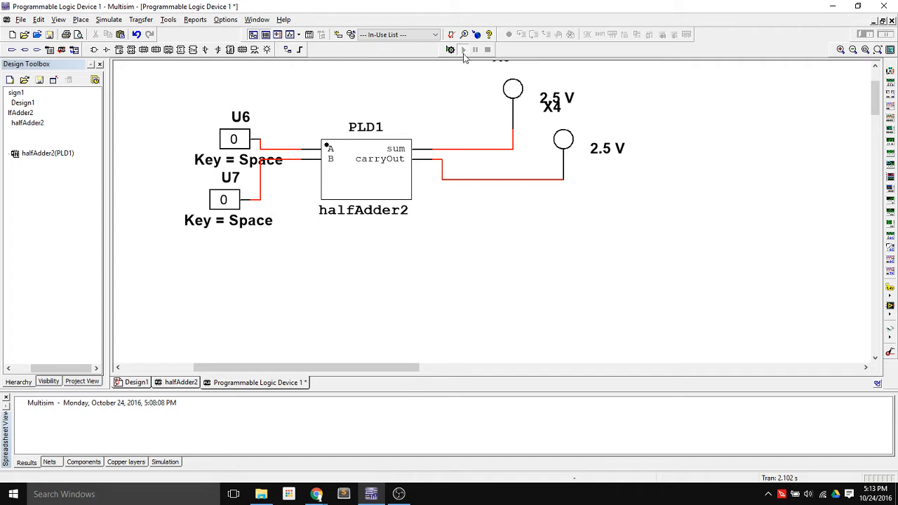
{"action": "left_click", "coordinate": [224, 202]}
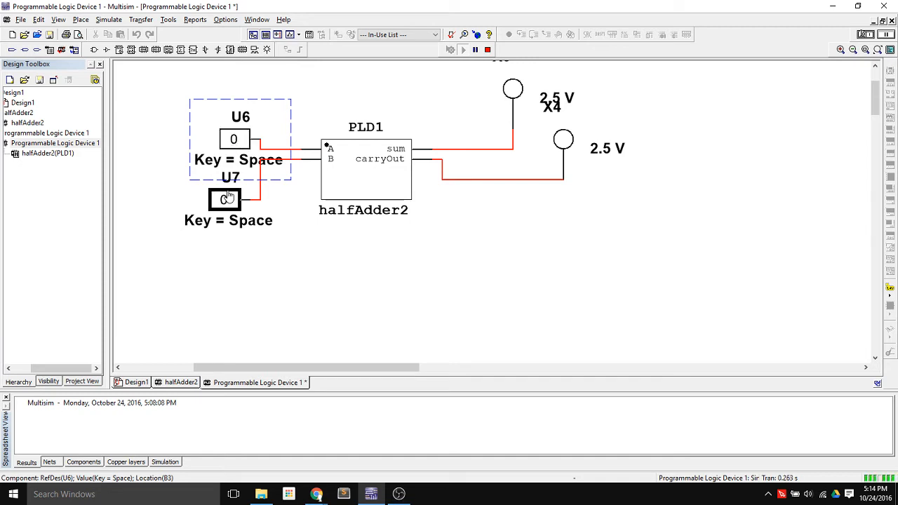
{"action": "left_click", "coordinate": [235, 140]}
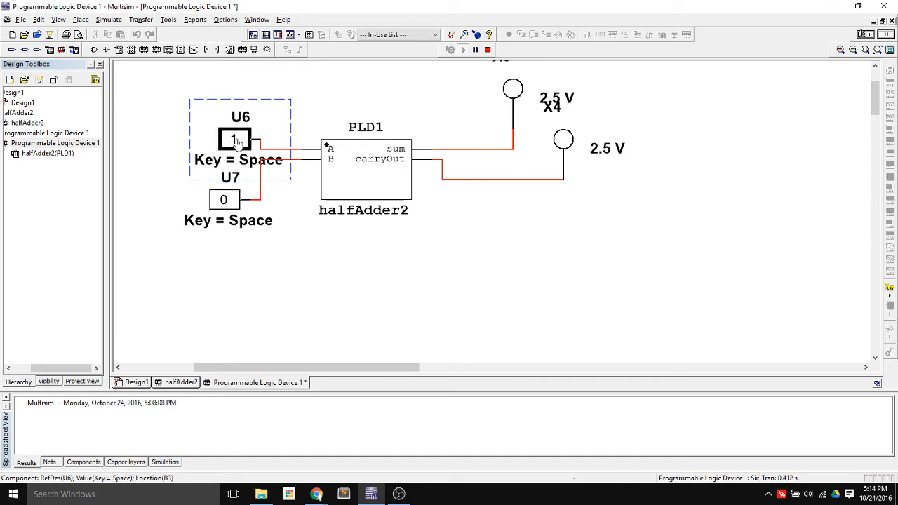
{"action": "scroll", "coordinate": [546, 176], "scroll_direction": "up", "scroll_amount": 2}
{"action": "scroll", "coordinate": [546, 181], "scroll_direction": "down", "scroll_amount": 4}
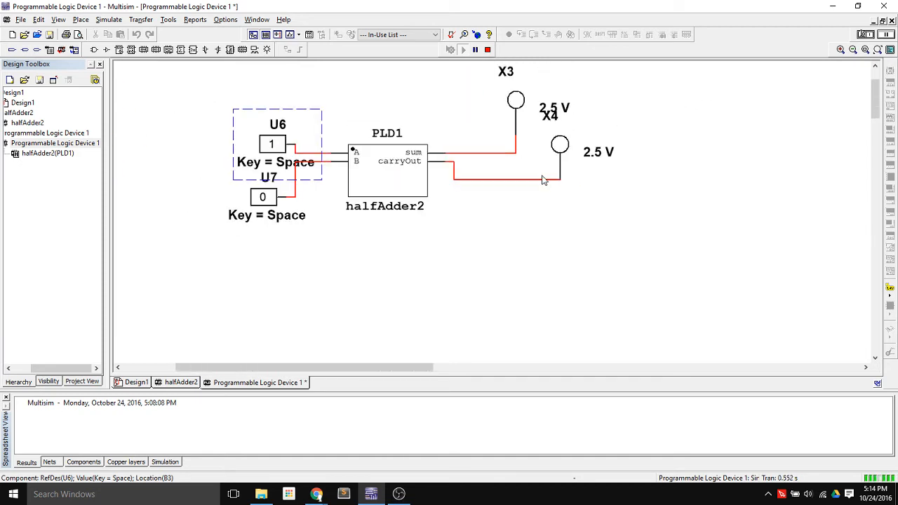
{"action": "scroll", "coordinate": [532, 84], "scroll_direction": "up", "scroll_amount": 2}
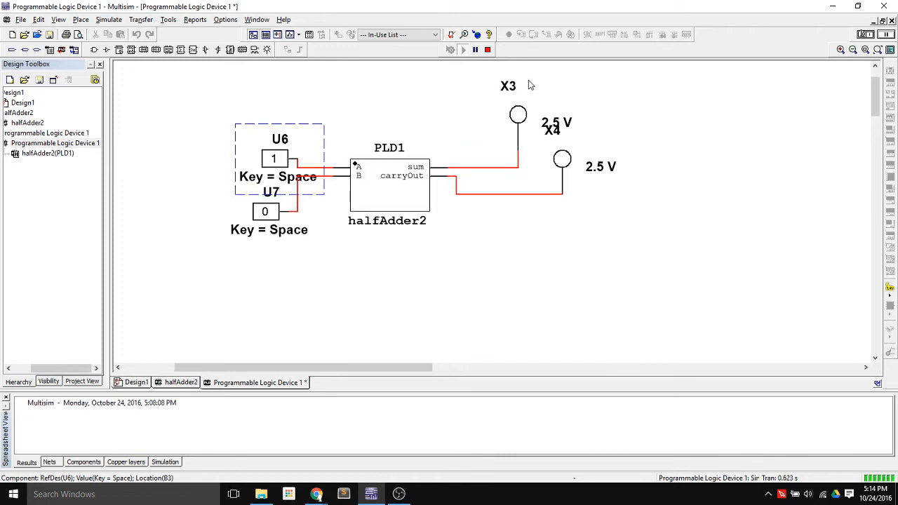
{"action": "left_click", "coordinate": [523, 125]}
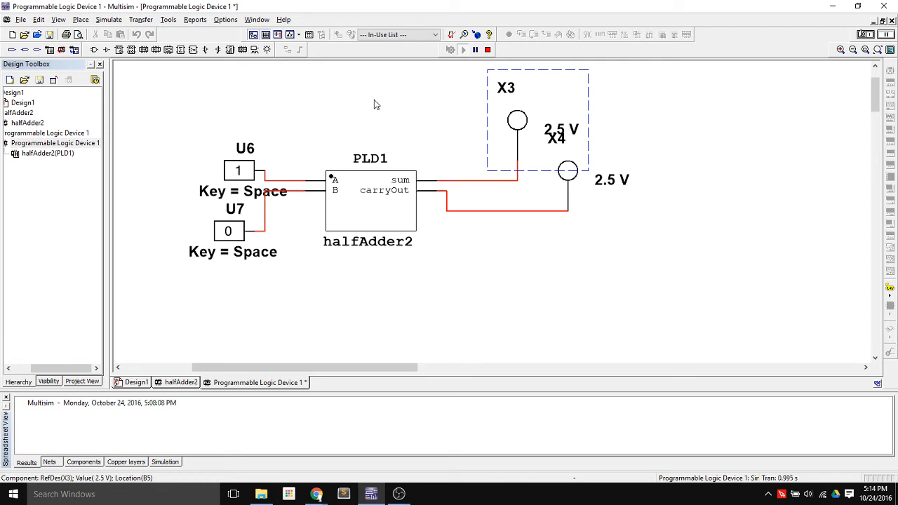
{"action": "left_click", "coordinate": [228, 232]}
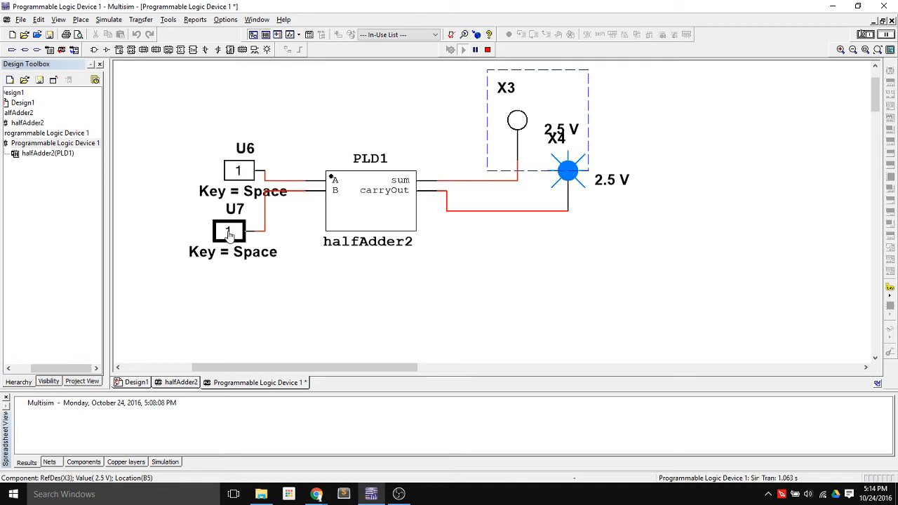
{"action": "left_click", "coordinate": [239, 174]}
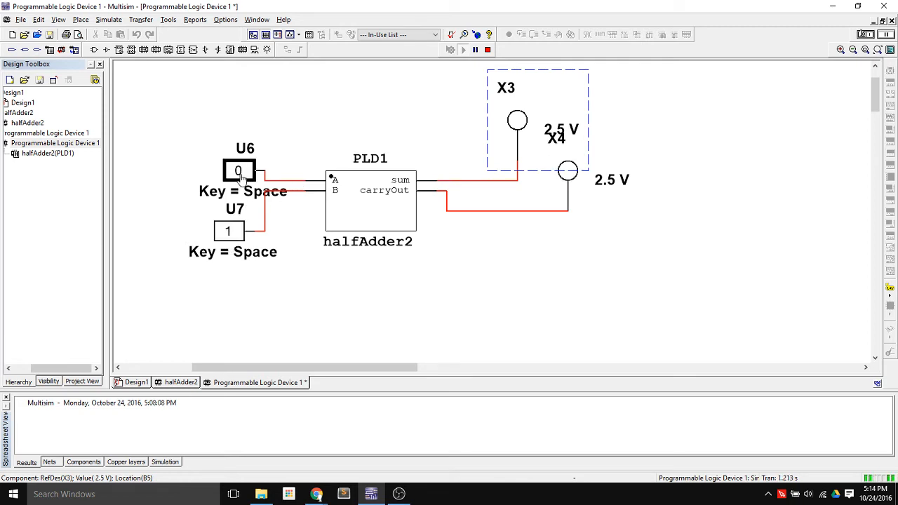
{"action": "left_click", "coordinate": [229, 234]}
{"action": "left_click", "coordinate": [487, 50]}
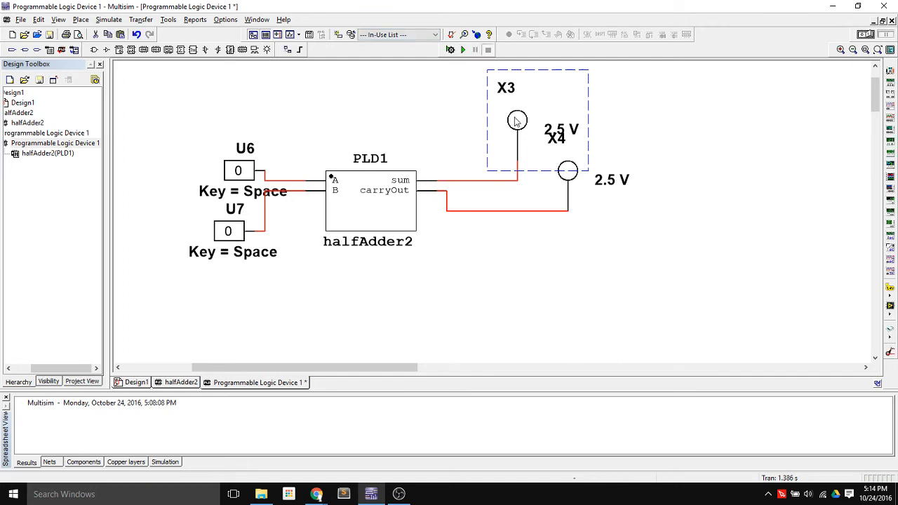
- Check the sum connection by shifting the sum probe in the new design and the sum output connector in halfAdder2
{"action": "left_click_drag", "start_coordinate": [517, 121], "coordinate": [467, 115]}
{"action": "left_click", "coordinate": [180, 383]}
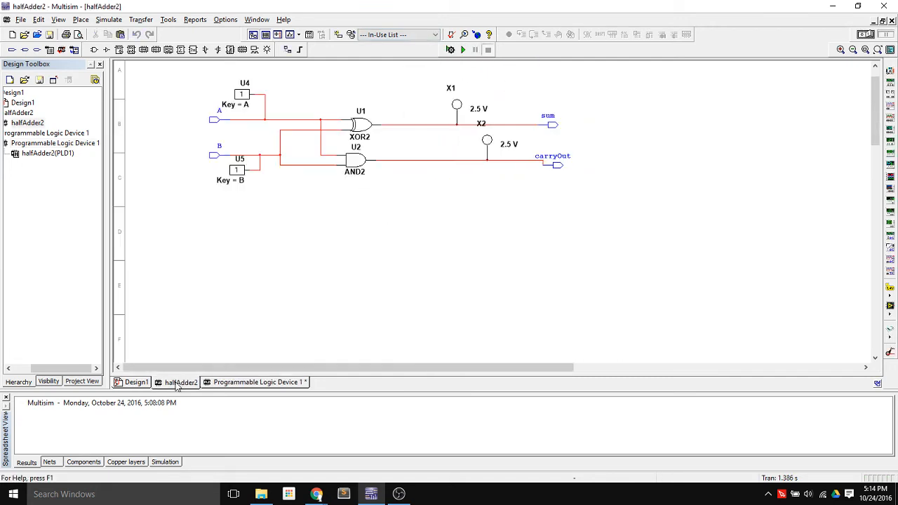
{"action": "mouse_move", "coordinate": [558, 127]}
{"action": "left_mouse_down"}
{"action": "mouse_move", "coordinate": [549, 107]}
{"action": "mouse_move", "coordinate": [548, 125]}
{"action": "left_mouse_up"}
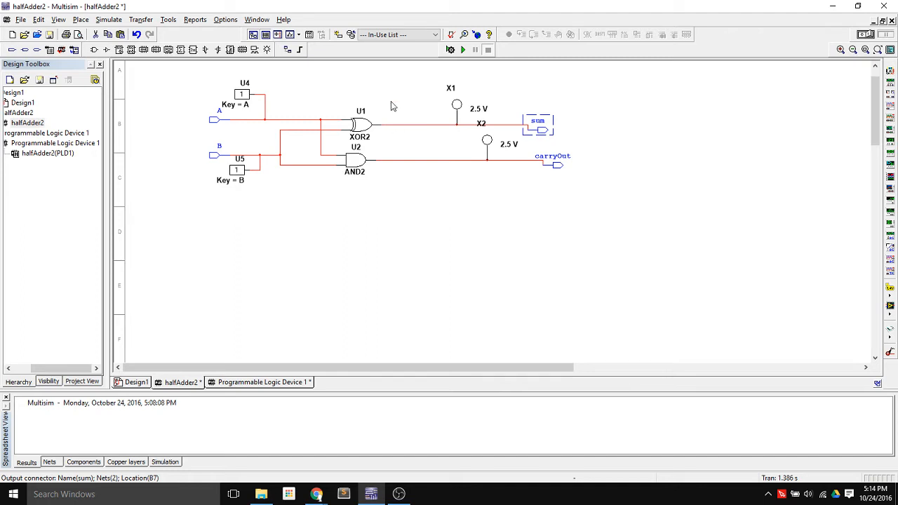
{"action": "left_click", "coordinate": [263, 383]}
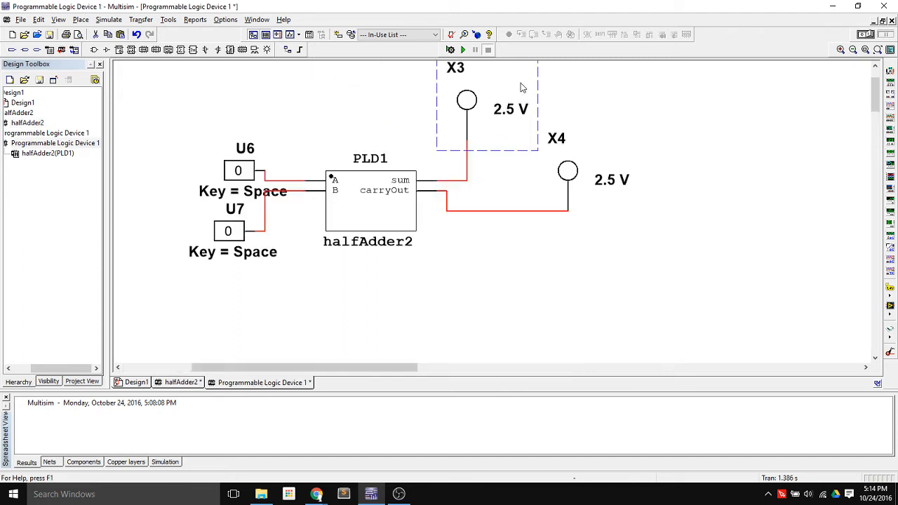
{"action": "left_click_drag", "start_coordinate": [469, 102], "coordinate": [517, 133]}
{"action": "left_click", "coordinate": [428, 131]}
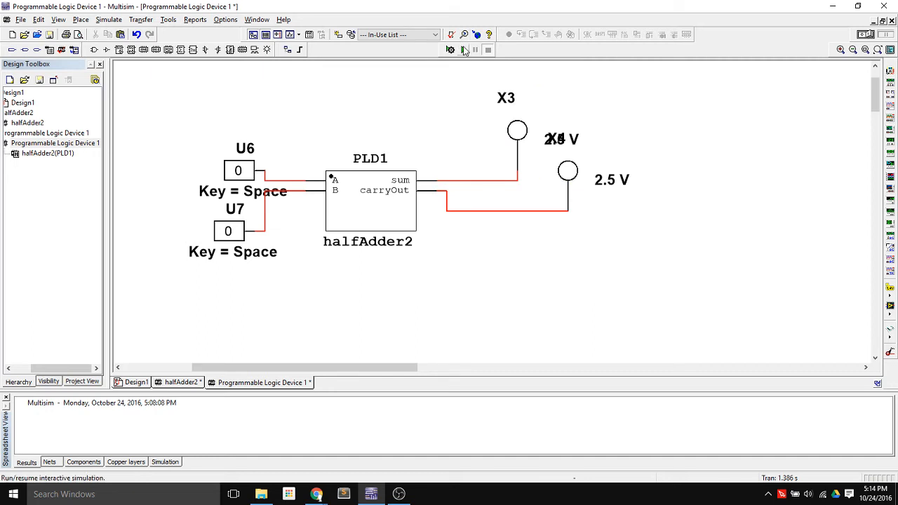
- Replace the sum probe with a pasted probe placed closer to the block, and wire it to the sum output
{"action": "left_click", "coordinate": [521, 156]}
{"action": "key", "text": "Delete"}
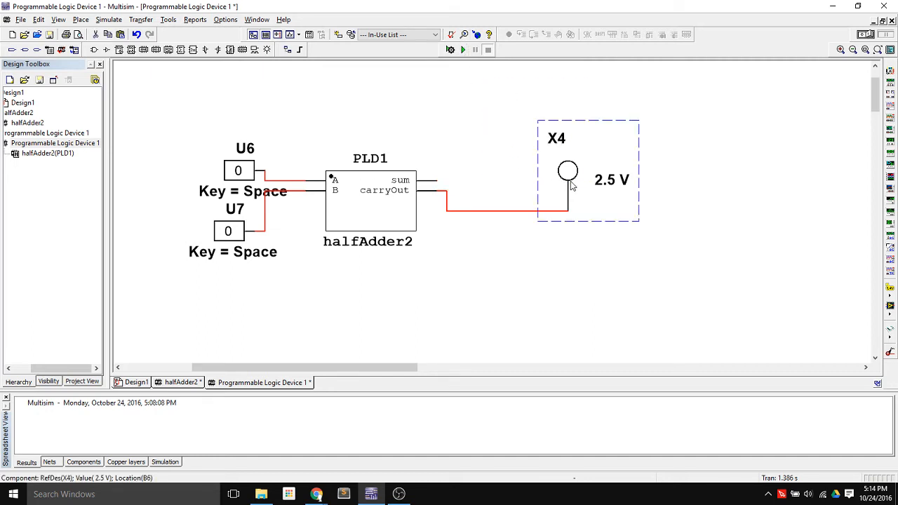
{"action": "key", "text": "ctrl+v"}
{"action": "left_click", "coordinate": [478, 173]}
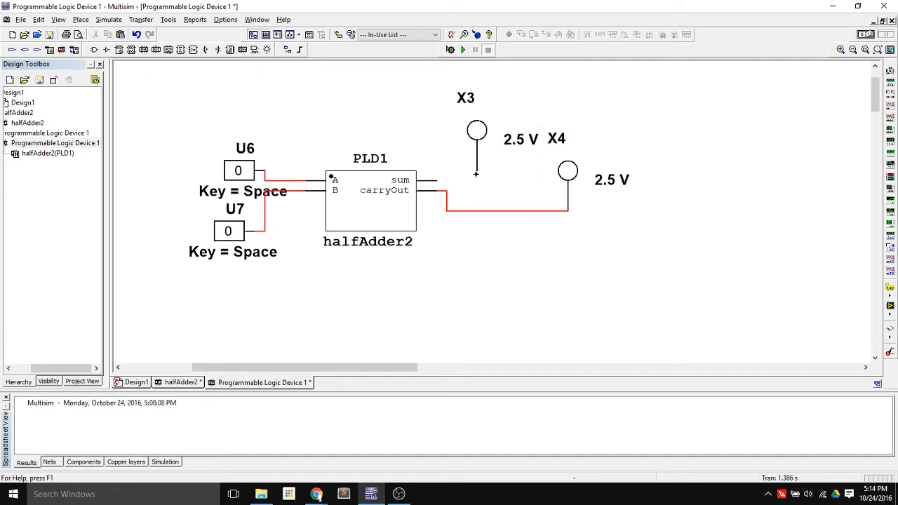
{"action": "left_click", "coordinate": [477, 171]}
{"action": "left_click", "coordinate": [436, 181]}
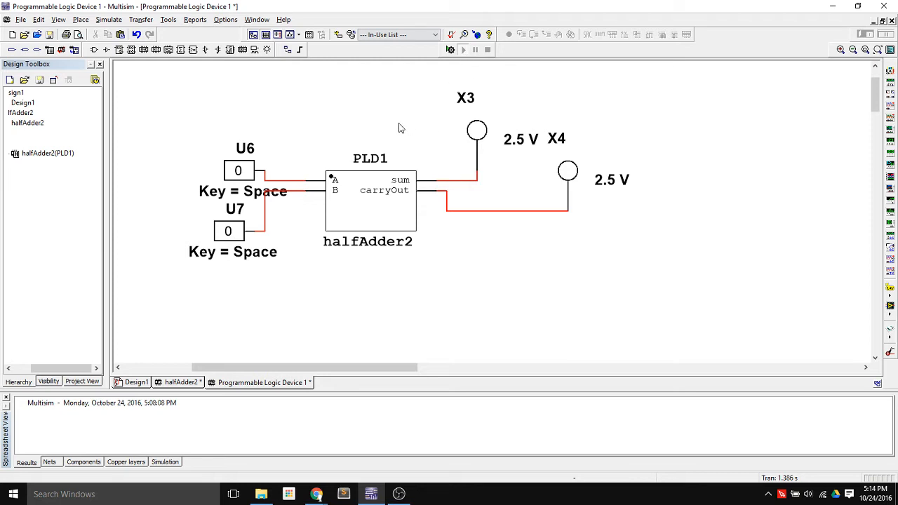
- Rerun the simulation, switch each digital constant to 1 and back to 0 to test the sum probe, and stop it
{"action": "left_click", "coordinate": [465, 51]}
{"action": "left_click", "coordinate": [239, 172]}
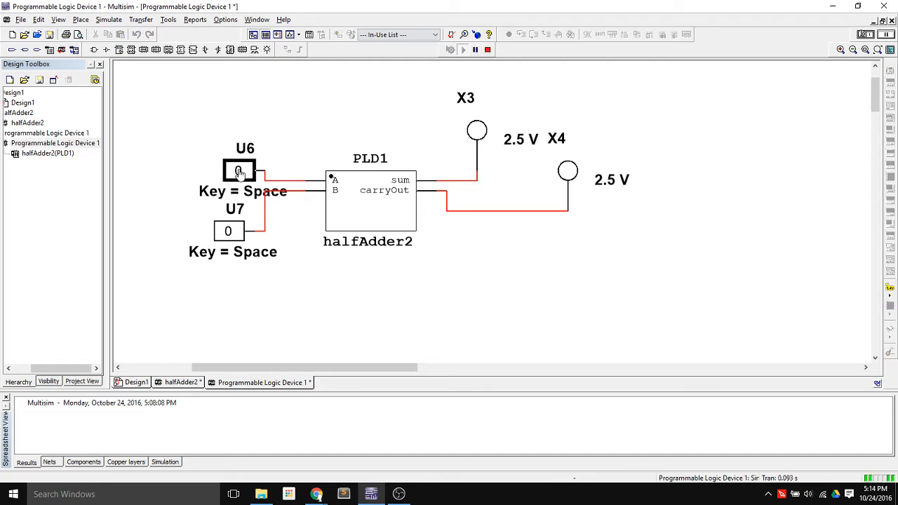
{"action": "left_click", "coordinate": [239, 172]}
{"action": "left_click", "coordinate": [229, 233]}
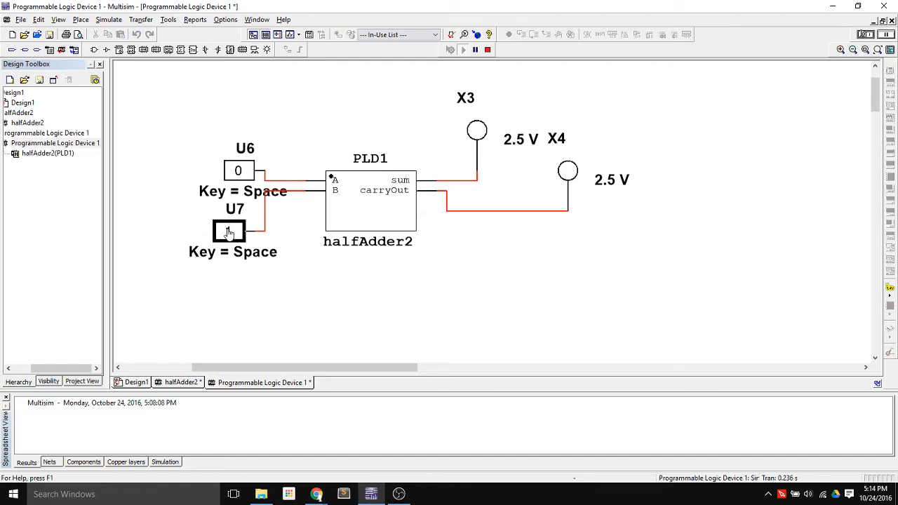
{"action": "left_click", "coordinate": [229, 232]}
{"action": "left_click", "coordinate": [488, 49]}
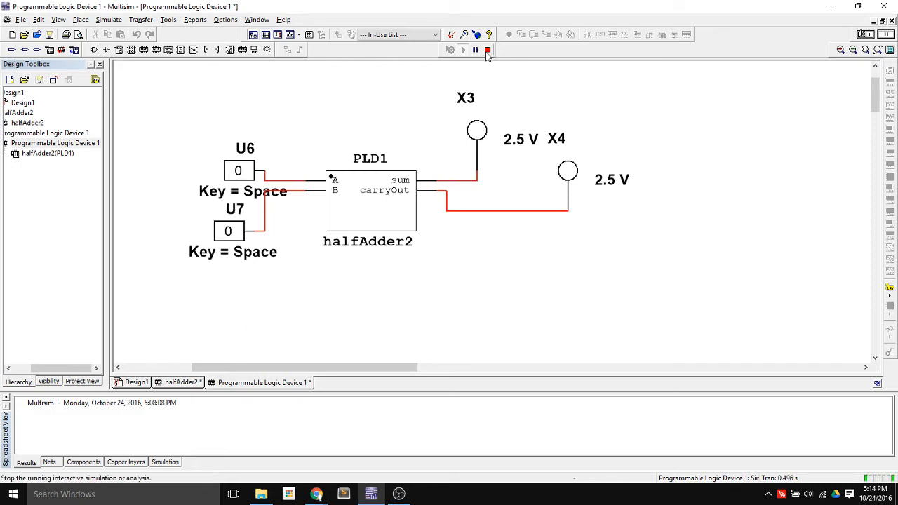
- Delete the halfAdder2 hierarchical block from the Programmable Logic Device 1 design
{"action": "left_click", "coordinate": [384, 198]}
{"action": "key", "text": "Delete"}
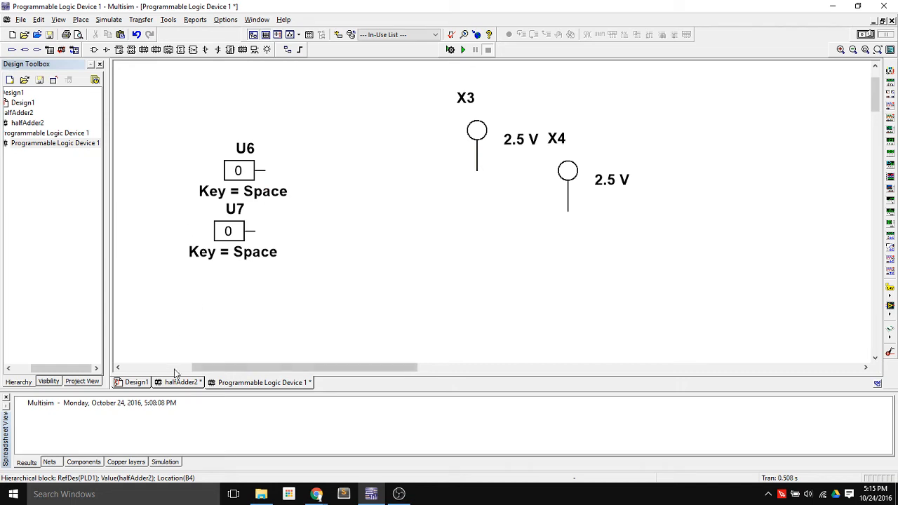
- Place HalfAdder.ms13 as a hierarchical block between the digital constants and the probes
{"action": "left_click", "coordinate": [288, 50]}
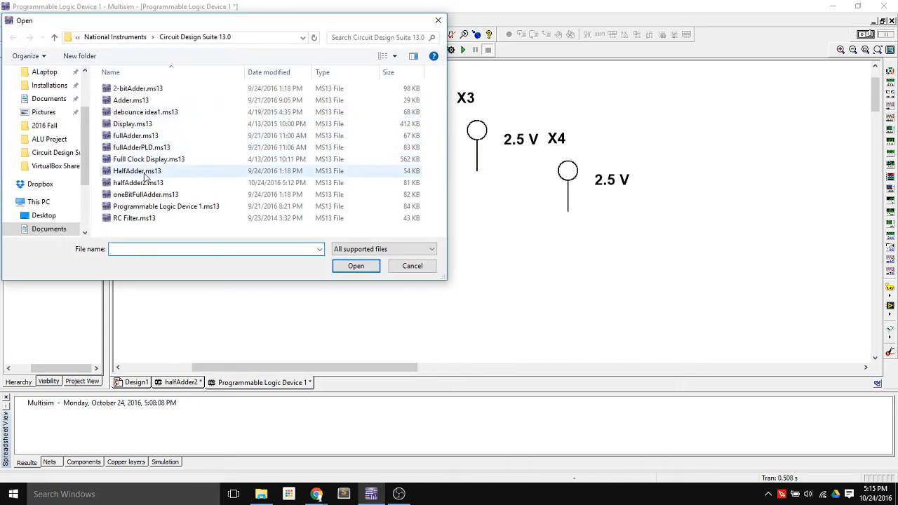
{"action": "left_click", "coordinate": [146, 173]}
{"action": "left_click", "coordinate": [355, 266]}
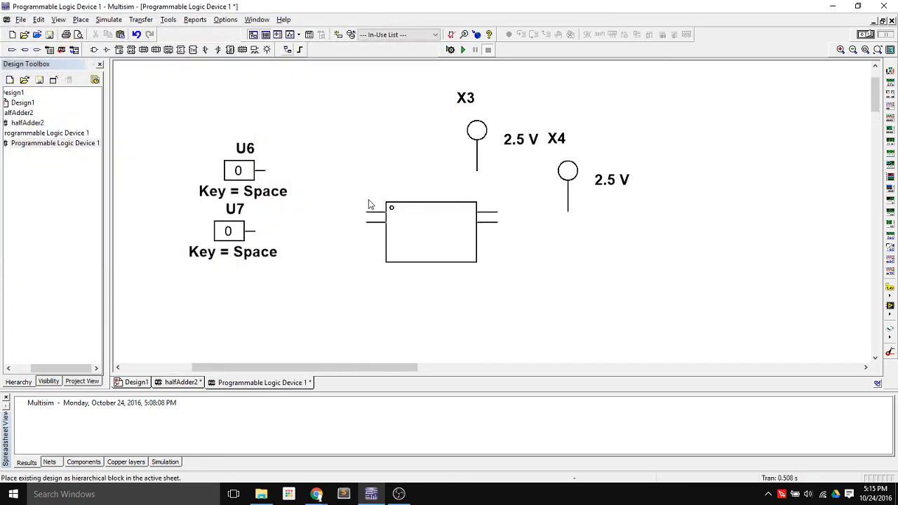
{"action": "left_click", "coordinate": [306, 169]}
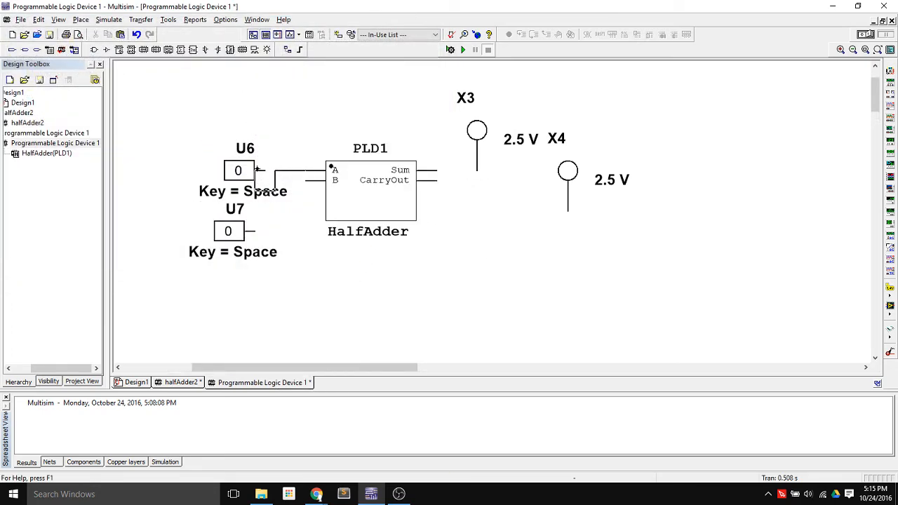
- Wire U6 to input A and U7 to input B of the HalfAdder block, and connect Sum to X3 and CarryOut to X4
{"action": "left_click", "coordinate": [266, 171]}
{"action": "left_click", "coordinate": [254, 231]}
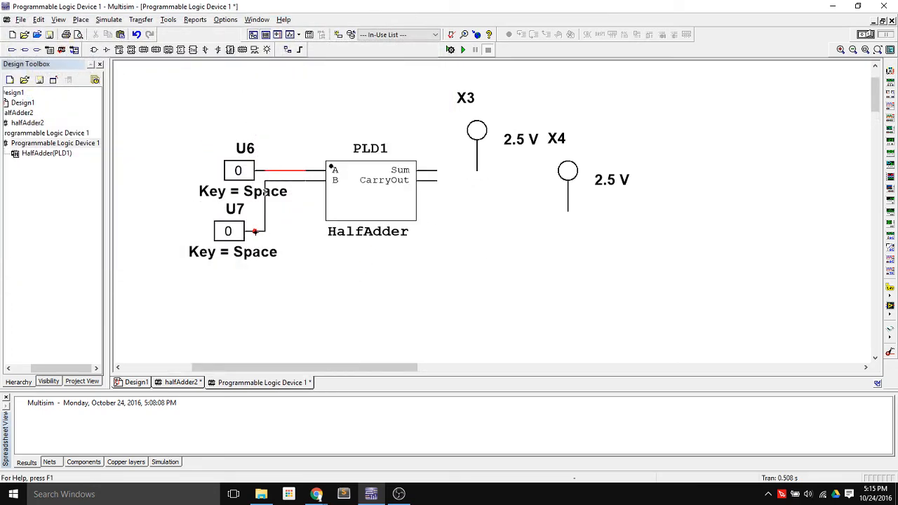
{"action": "left_click", "coordinate": [477, 170]}
{"action": "left_click", "coordinate": [438, 180]}
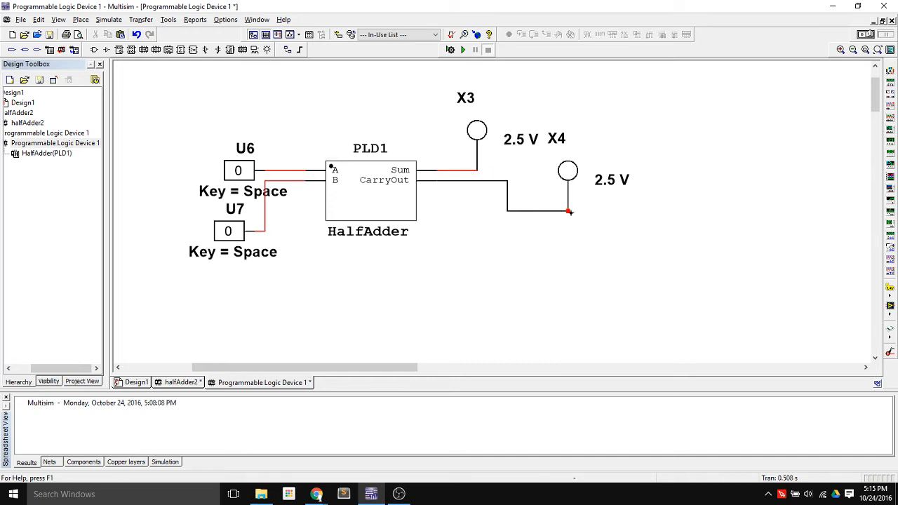
{"action": "left_click", "coordinate": [568, 212]}
- Run the simulation, toggle the U6 and U7 constants individually, set both to 1, and stop the simulation
{"action": "left_click", "coordinate": [464, 50]}
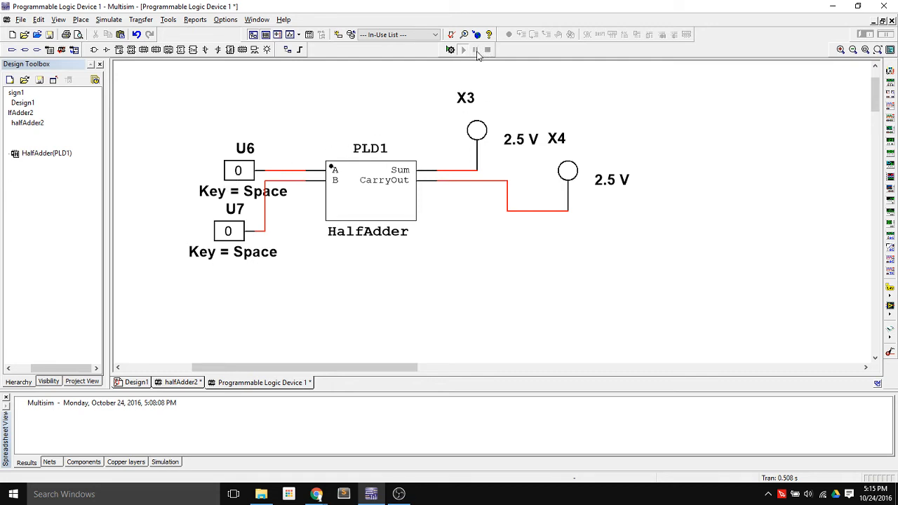
{"action": "left_click", "coordinate": [239, 172]}
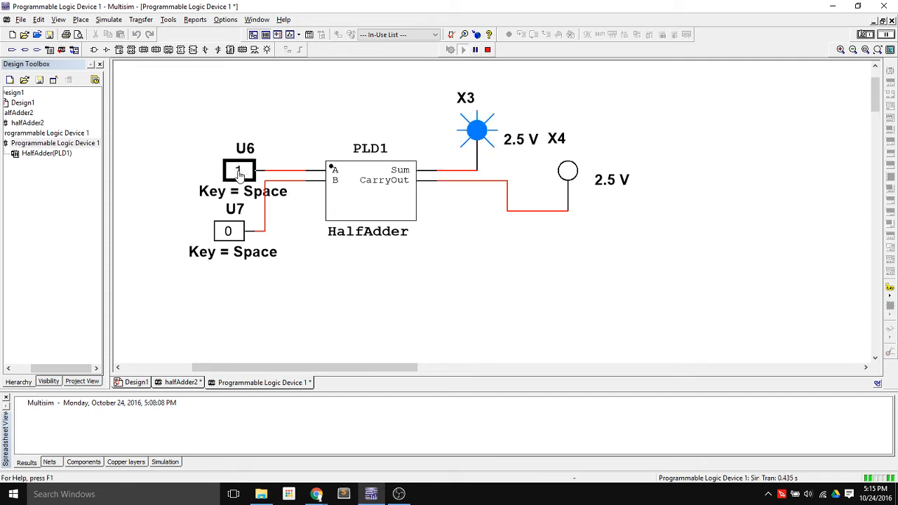
{"action": "left_click", "coordinate": [239, 173]}
{"action": "left_click", "coordinate": [230, 233]}
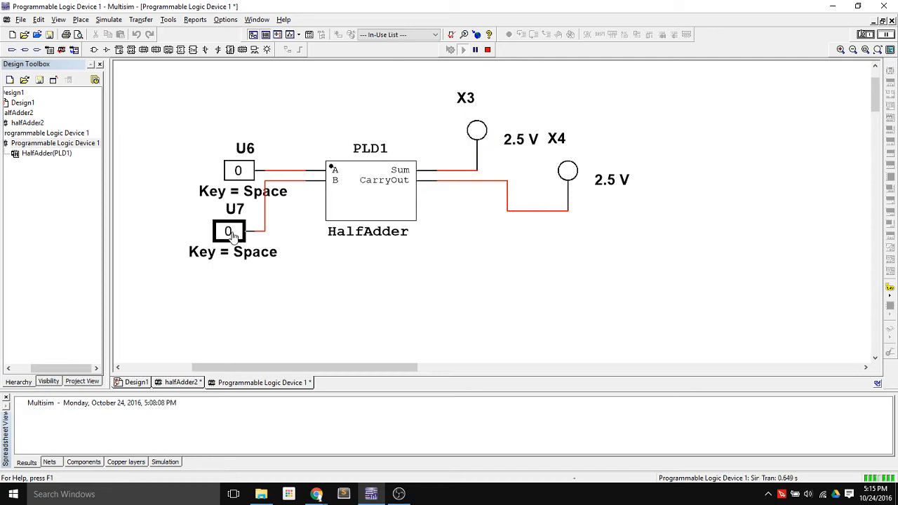
{"action": "left_click", "coordinate": [238, 170]}
{"action": "left_click", "coordinate": [235, 238]}
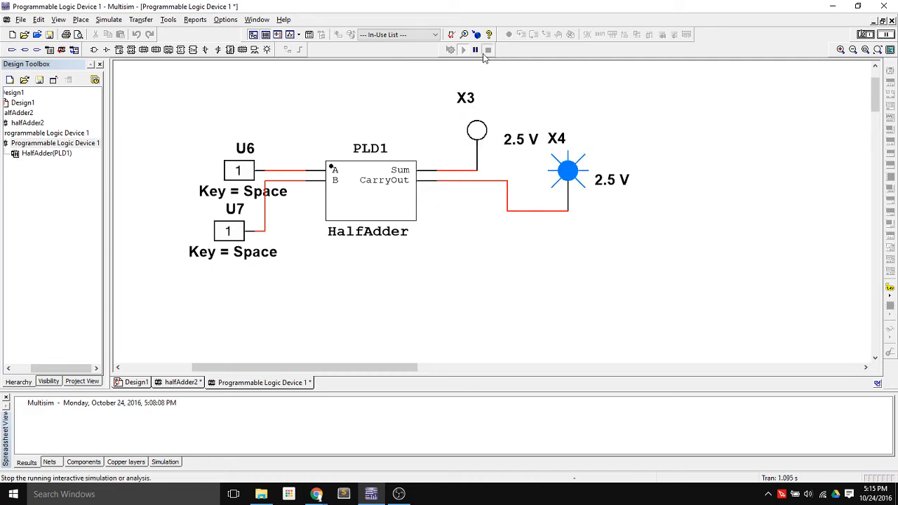
{"action": "left_click", "coordinate": [488, 49]}
- Open the subsheet of the HalfAdder block and examine its gates and connectors
{"action": "double_click", "coordinate": [385, 217]}
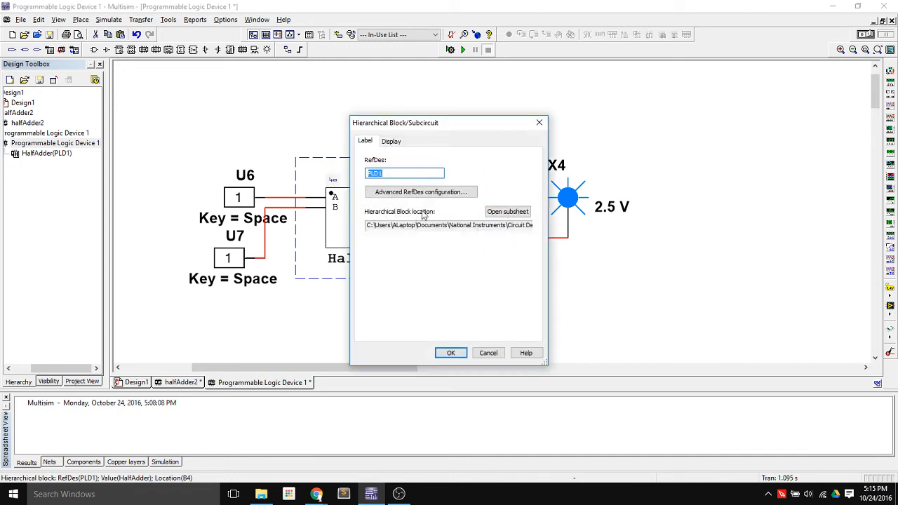
{"action": "left_click", "coordinate": [509, 212]}
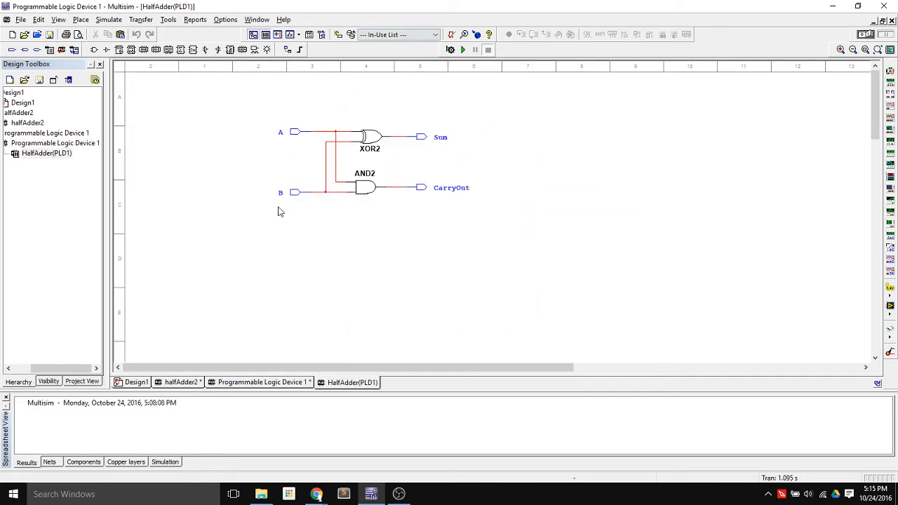
{"action": "scroll", "coordinate": [362, 197], "scroll_direction": "up", "scroll_amount": 2}
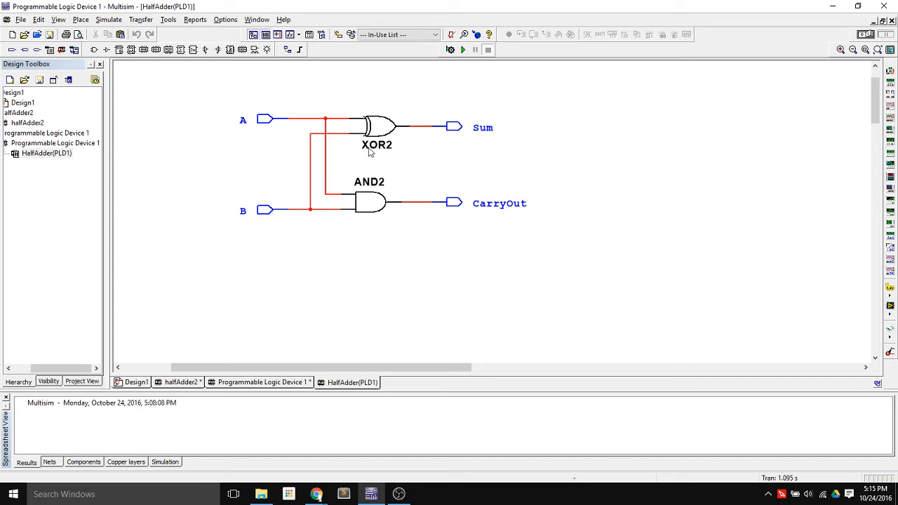
- Delete probes X1 and X2 and digital constants U4 and U5 from the halfAdder2 design
{"action": "left_click", "coordinate": [184, 382]}
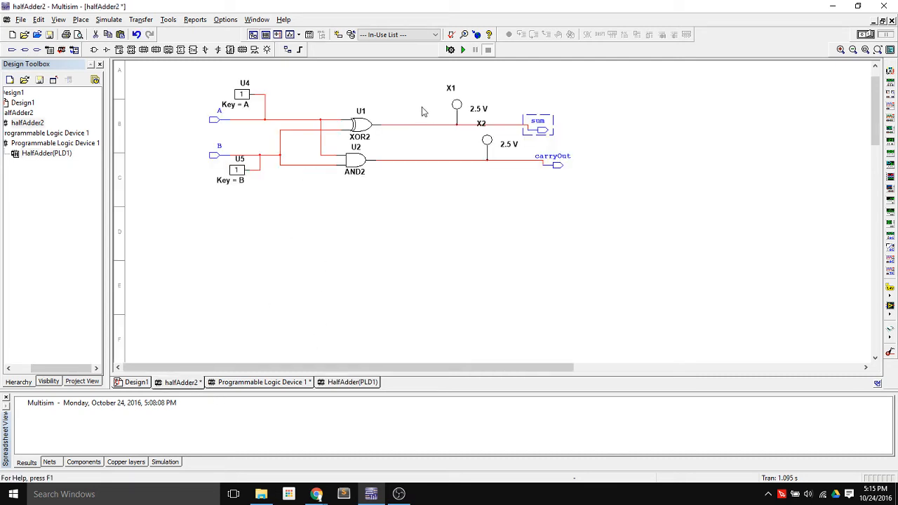
{"action": "left_click", "coordinate": [458, 106]}
{"action": "key", "text": "Delete"}
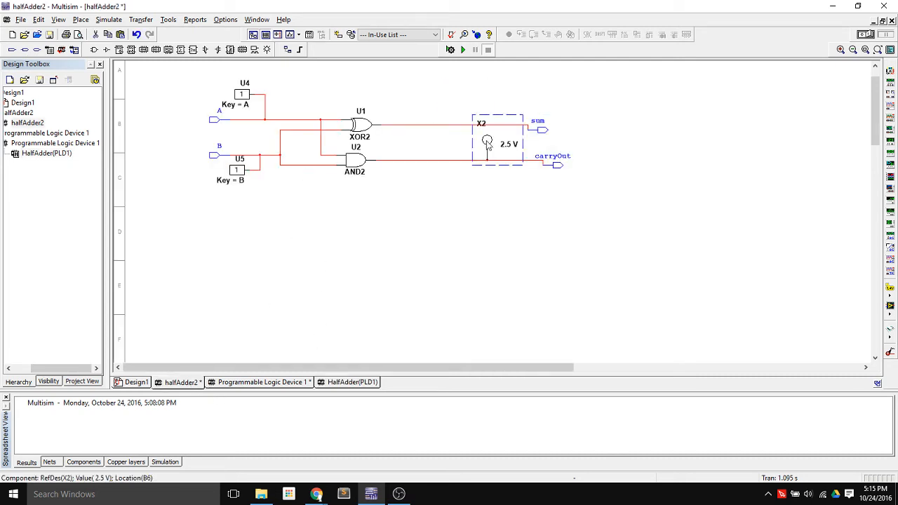
{"action": "key", "text": "Delete"}
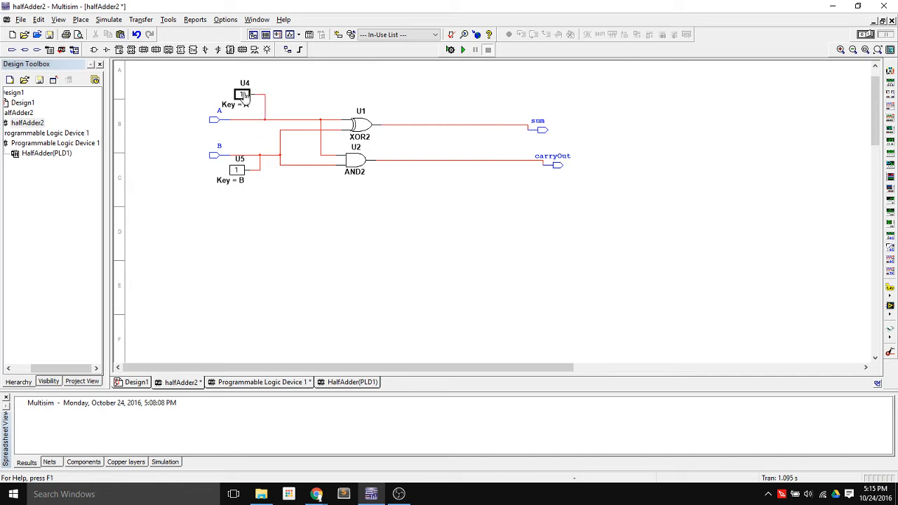
{"action": "left_click", "coordinate": [244, 96]}
{"action": "key", "text": "Delete"}
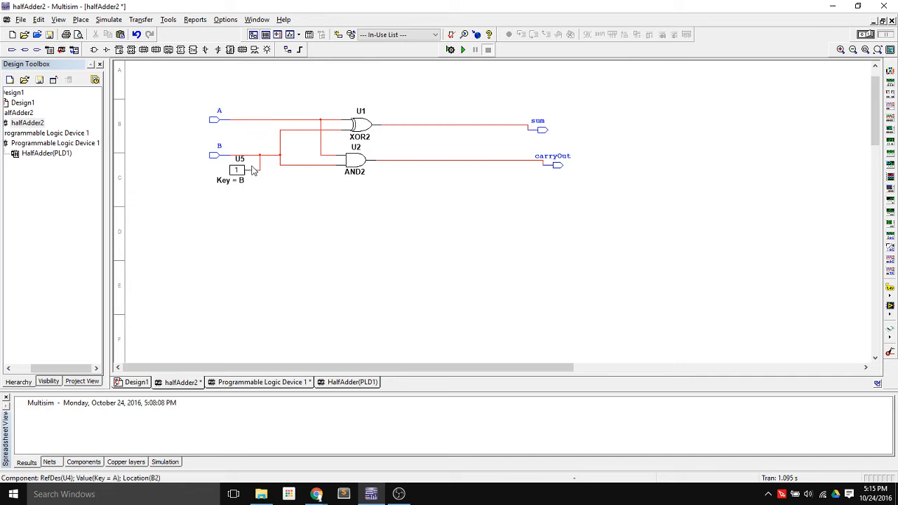
{"action": "left_click", "coordinate": [226, 171]}
{"action": "key", "text": "Delete"}
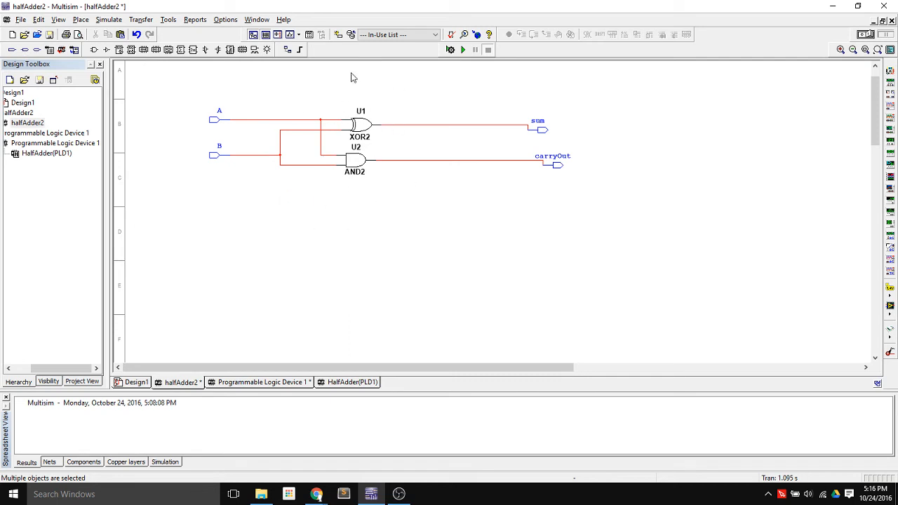
- Return to the Programmable Logic Device 1 design and review the wired HalfAdder block with its constants and probes
{"action": "left_click", "coordinate": [260, 383]}
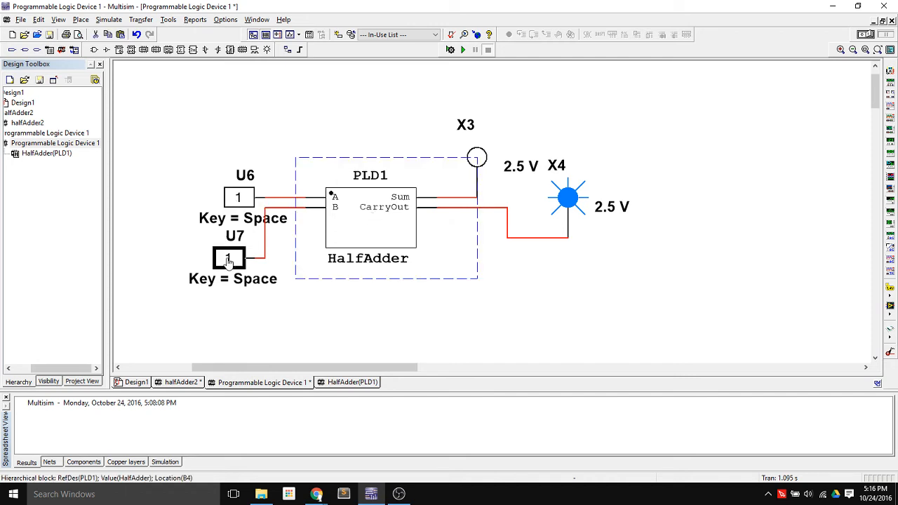
{"action": "scroll", "coordinate": [495, 279], "scroll_direction": "down", "scroll_amount": 1}
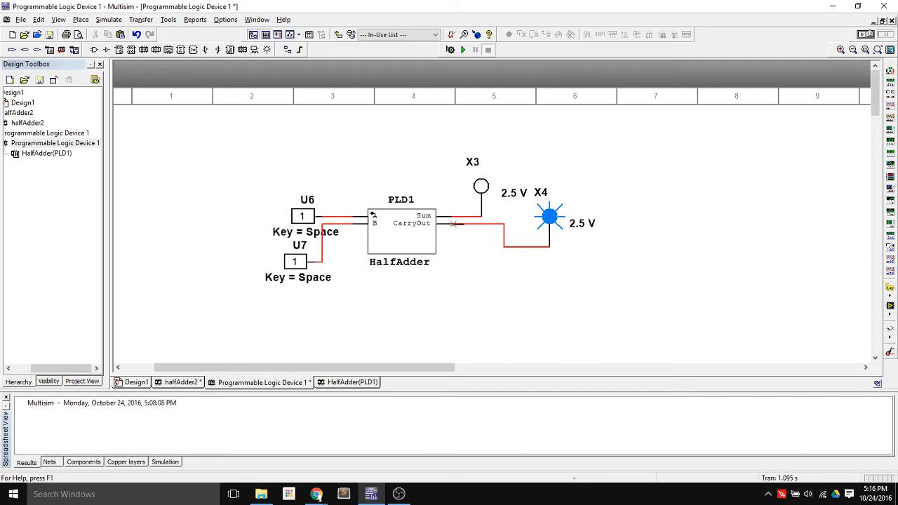
{"action": "mouse_move", "coordinate": [379, 240]}
{"action": "scroll", "coordinate": [393, 239], "scroll_direction": "down", "scroll_amount": 1}
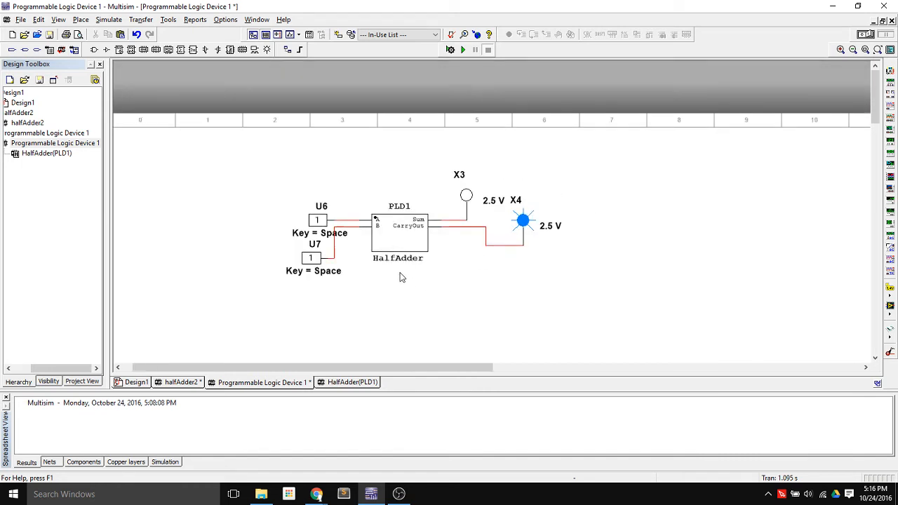
{"action": "scroll", "coordinate": [401, 277], "scroll_direction": "up", "scroll_amount": 1}
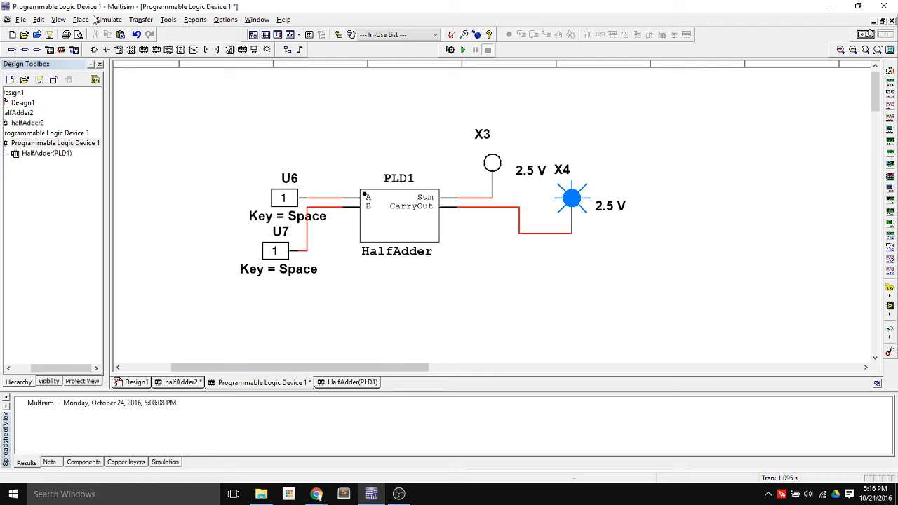
{"action": "mouse_move", "coordinate": [358, 386]}
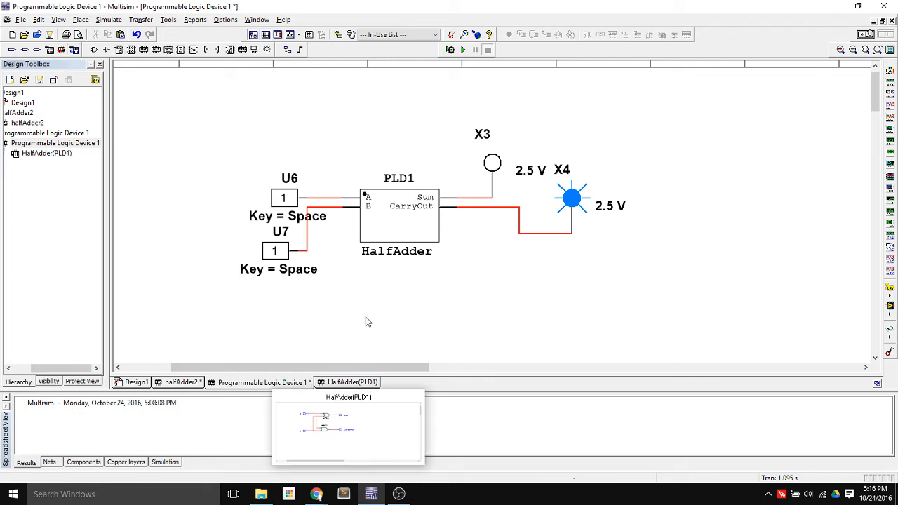
{"action": "scroll", "coordinate": [561, 186], "scroll_direction": "down", "scroll_amount": 3}
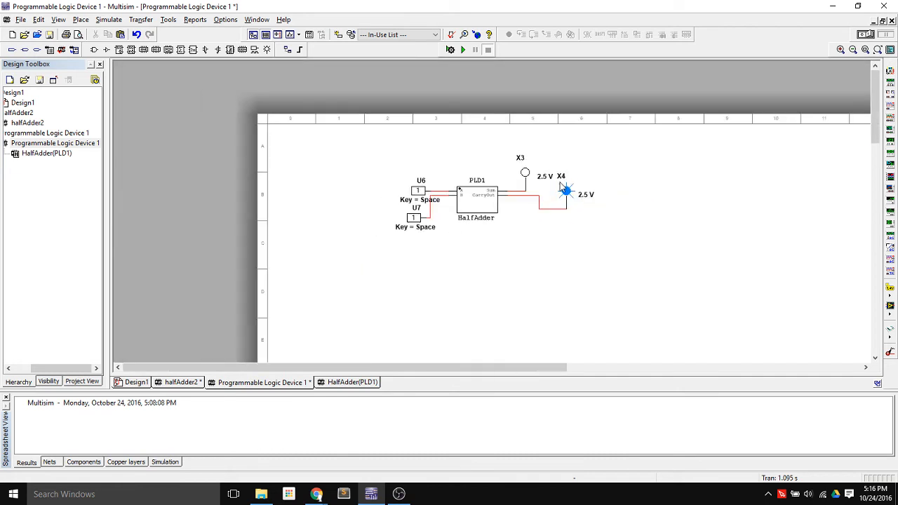
{"action": "scroll", "coordinate": [536, 253], "scroll_direction": "up", "scroll_amount": 2}
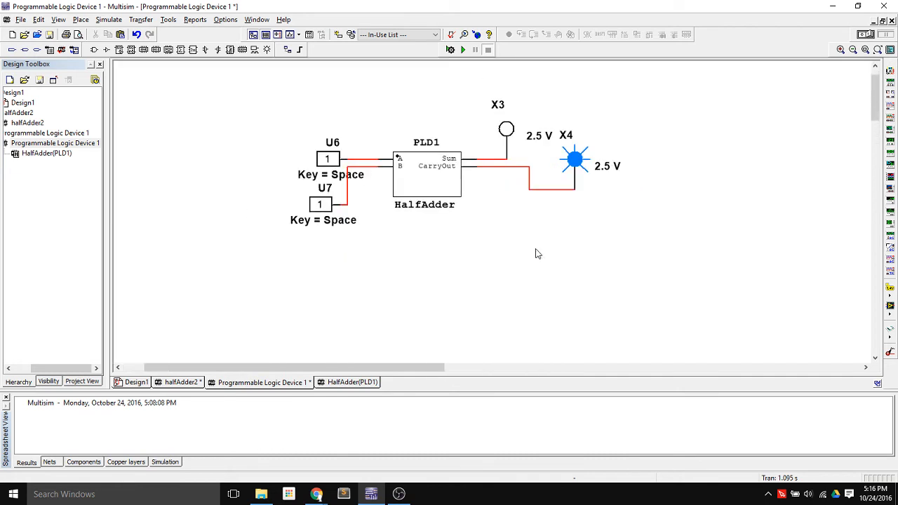
- Browse the PLD multiplexer components, previewing MUX4_1 and MUX2_1
{"action": "left_click", "coordinate": [205, 50]}
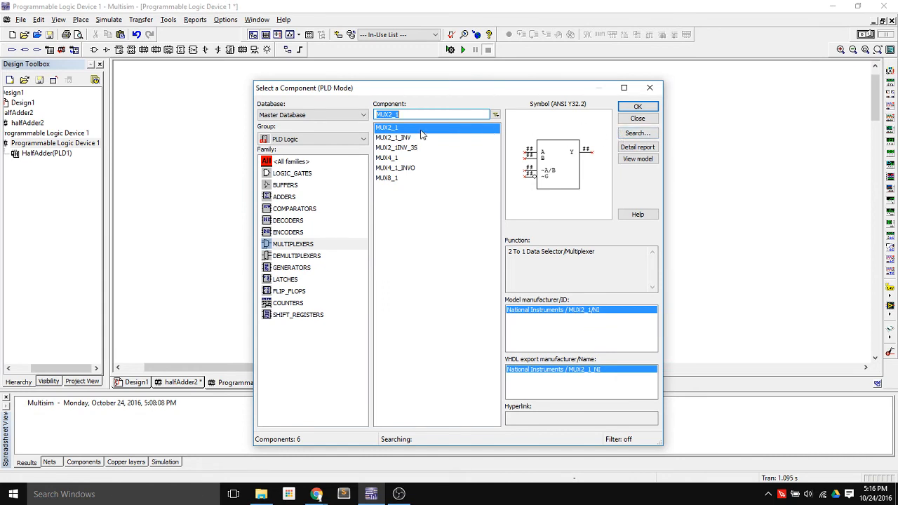
{"action": "left_click", "coordinate": [396, 159]}
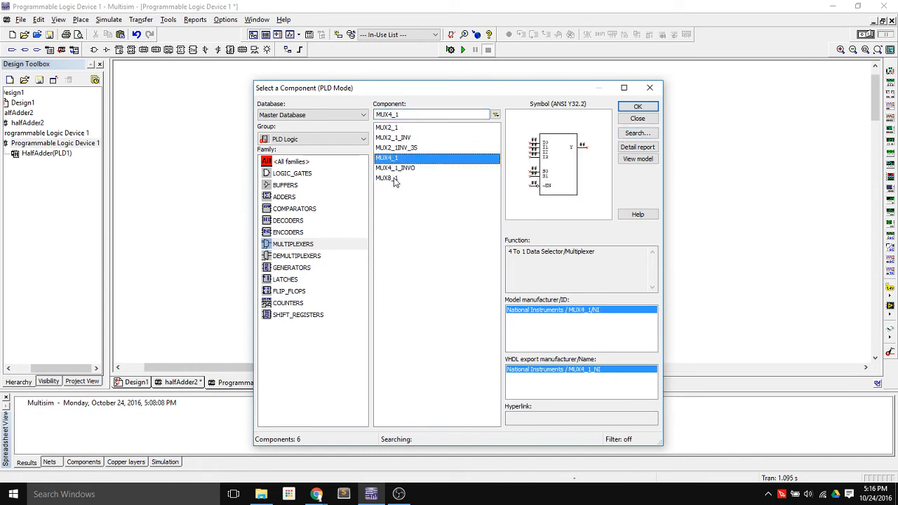
{"action": "left_click", "coordinate": [403, 130]}
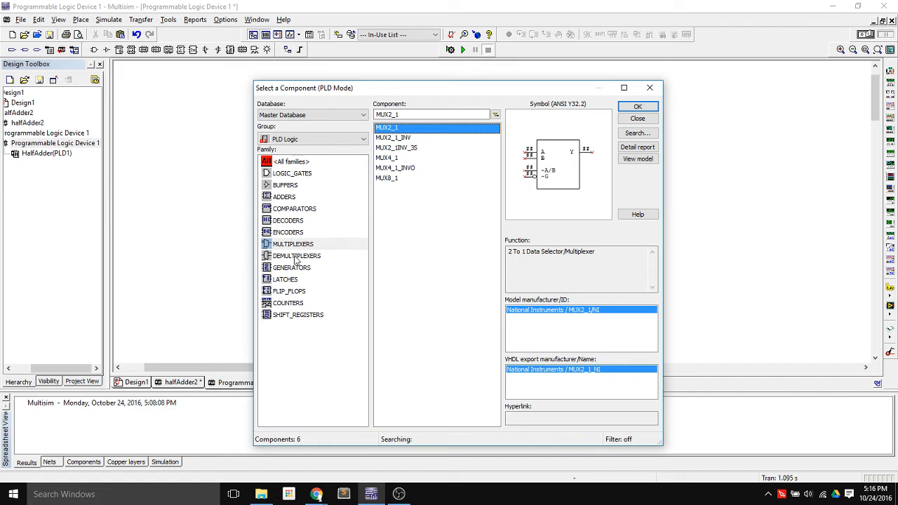
- Look through the encoder, decoder and adder families, previewing ADD_HALF, ADD_FULL and ADD_FULL4_FCR
{"action": "left_click", "coordinate": [286, 233]}
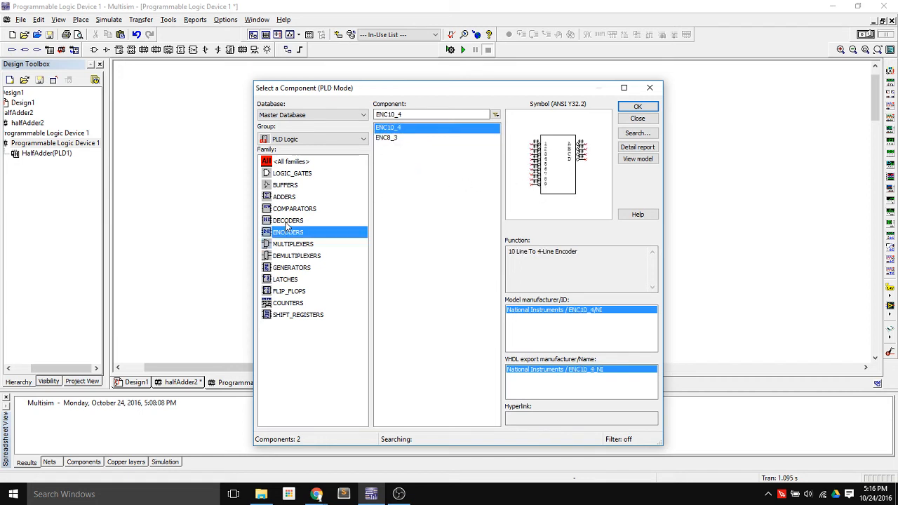
{"action": "left_click", "coordinate": [288, 221]}
{"action": "left_click", "coordinate": [289, 198]}
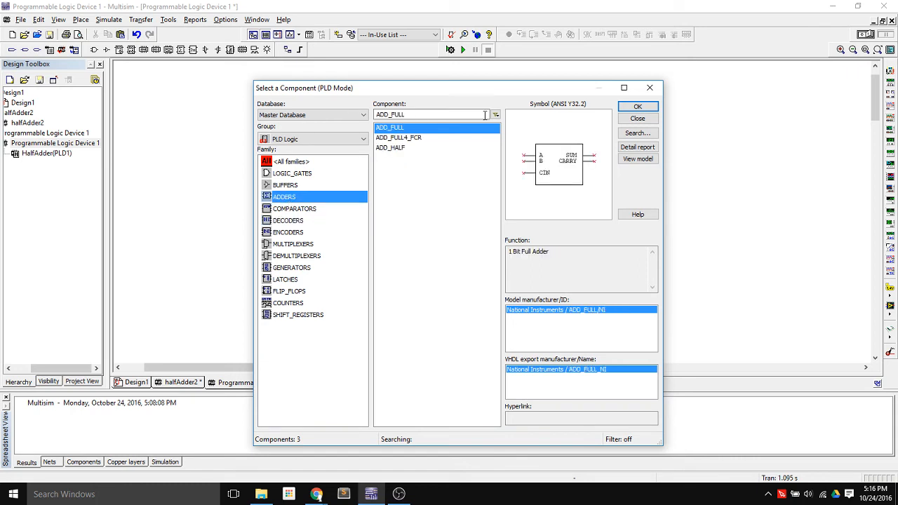
{"action": "left_click", "coordinate": [398, 150]}
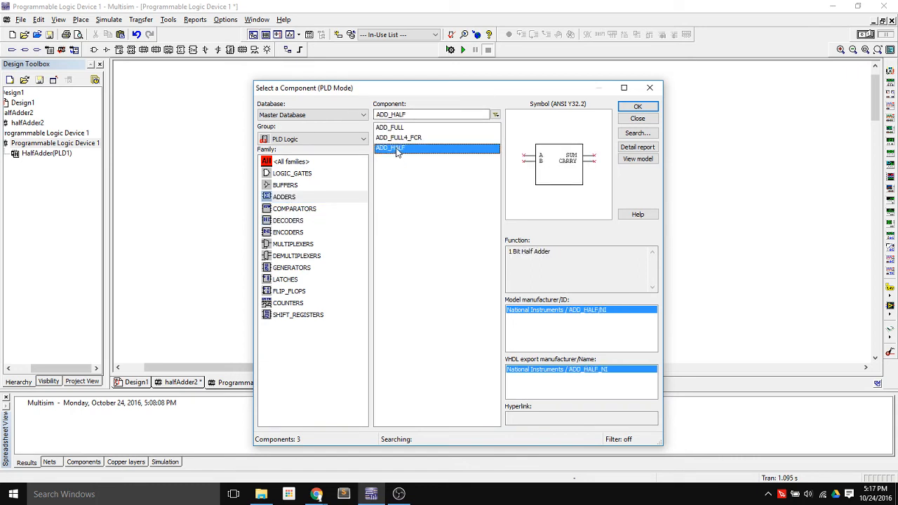
{"action": "left_click", "coordinate": [394, 129]}
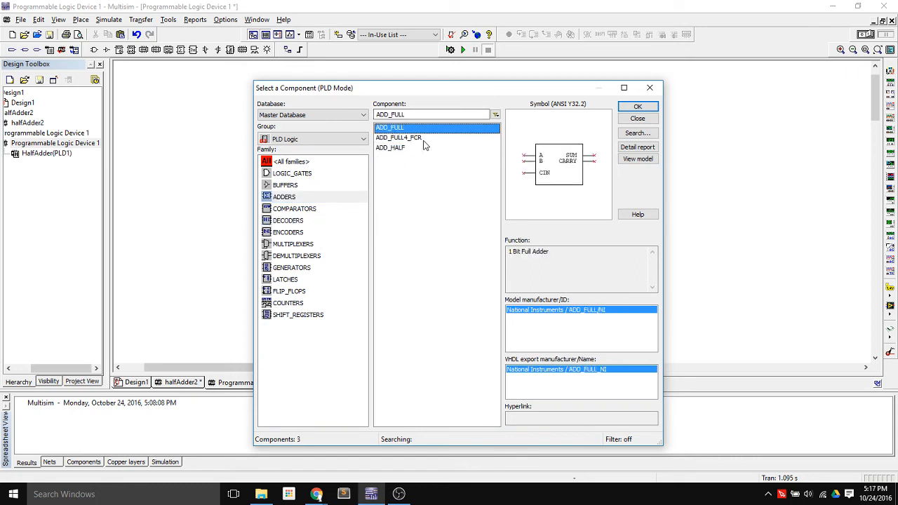
{"action": "left_click", "coordinate": [413, 139]}
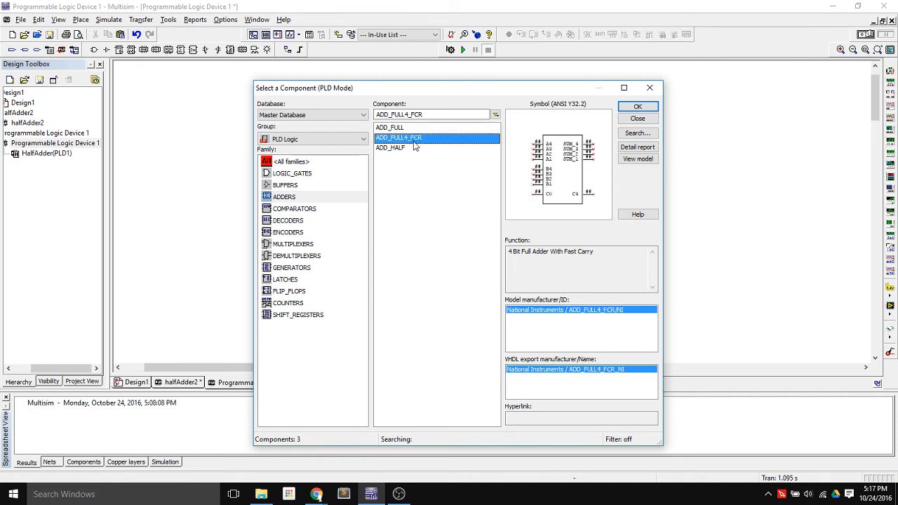
- Look through the multiplexer, demultiplexer, latch, flip-flop, counter and shift register families
{"action": "left_click", "coordinate": [284, 245]}
{"action": "left_click", "coordinate": [290, 258]}
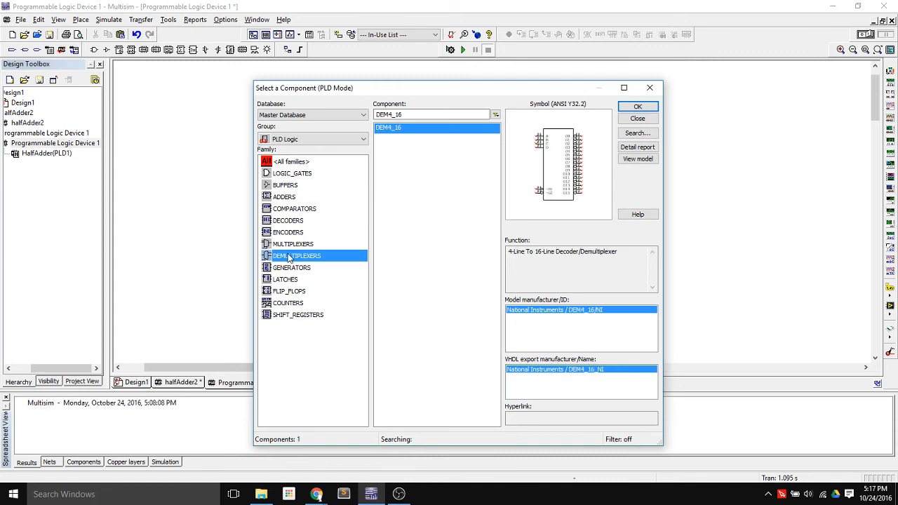
{"action": "left_click", "coordinate": [285, 281]}
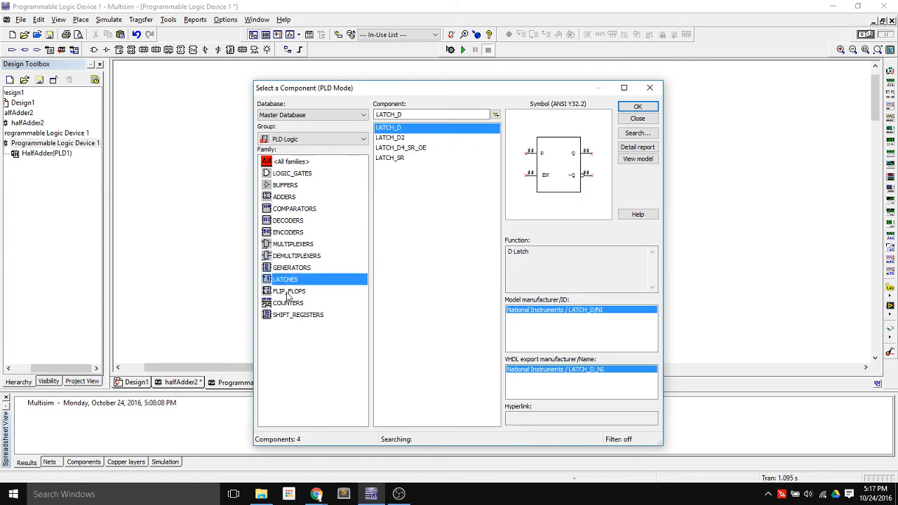
{"action": "left_click", "coordinate": [288, 292]}
{"action": "left_click", "coordinate": [293, 304]}
{"action": "left_click", "coordinate": [295, 315]}
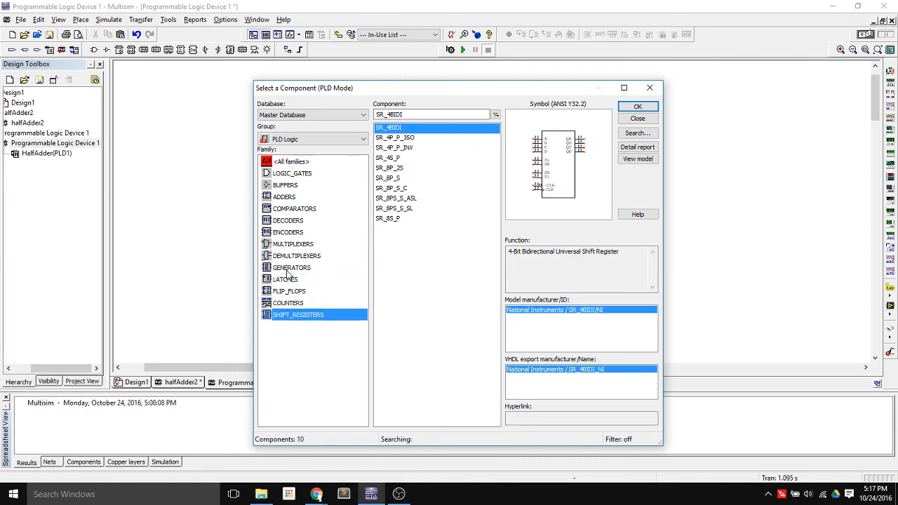
- Look through the generator, buffer and logic gate families, previewing the AND and NAND gates, and close the component browser
{"action": "left_click", "coordinate": [290, 268]}
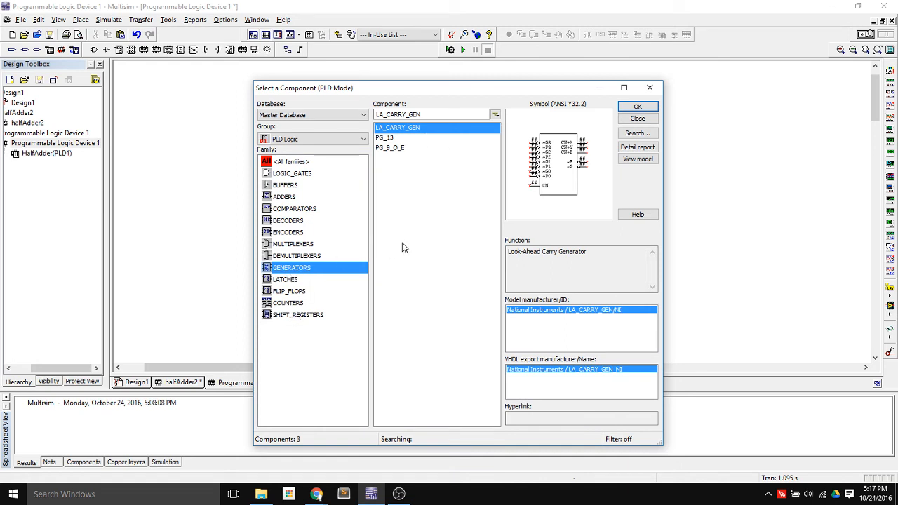
{"action": "left_click", "coordinate": [295, 186]}
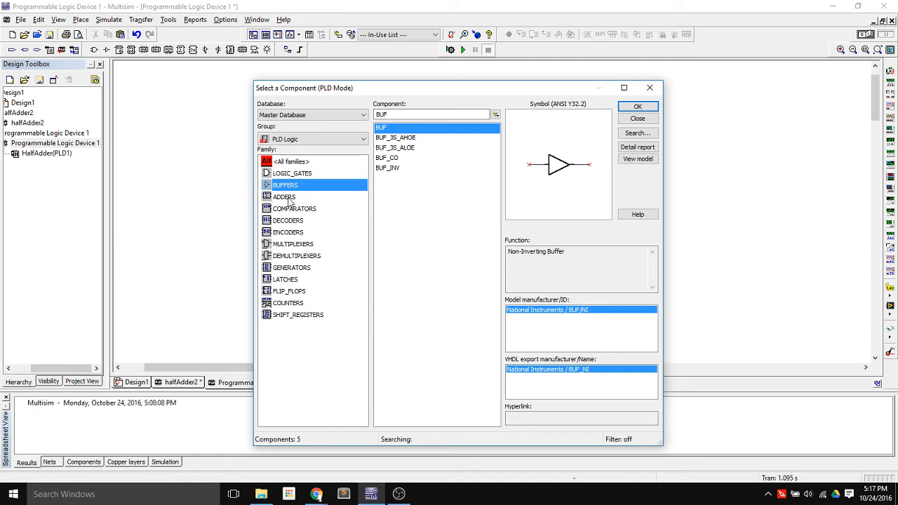
{"action": "left_click", "coordinate": [295, 176]}
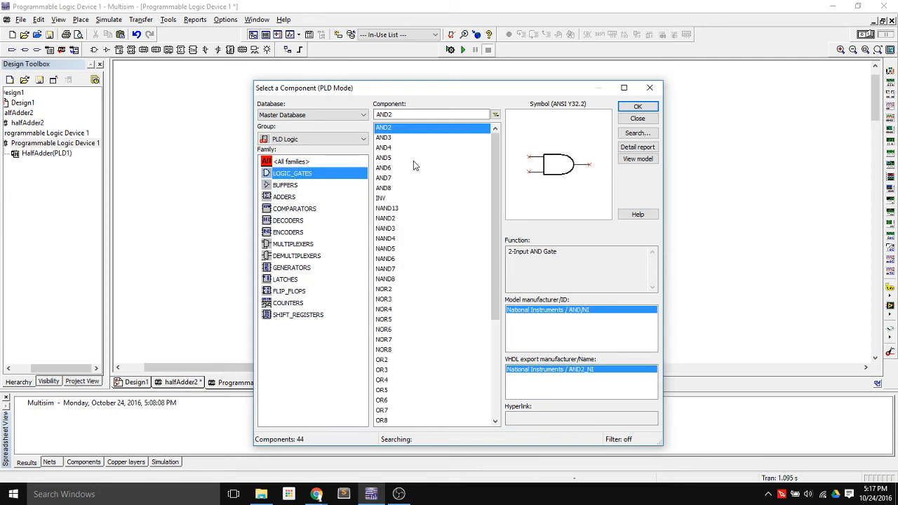
{"action": "left_click", "coordinate": [387, 140]}
{"action": "left_click", "coordinate": [379, 226]}
{"action": "scroll", "coordinate": [391, 252], "scroll_direction": "down", "scroll_amount": 5}
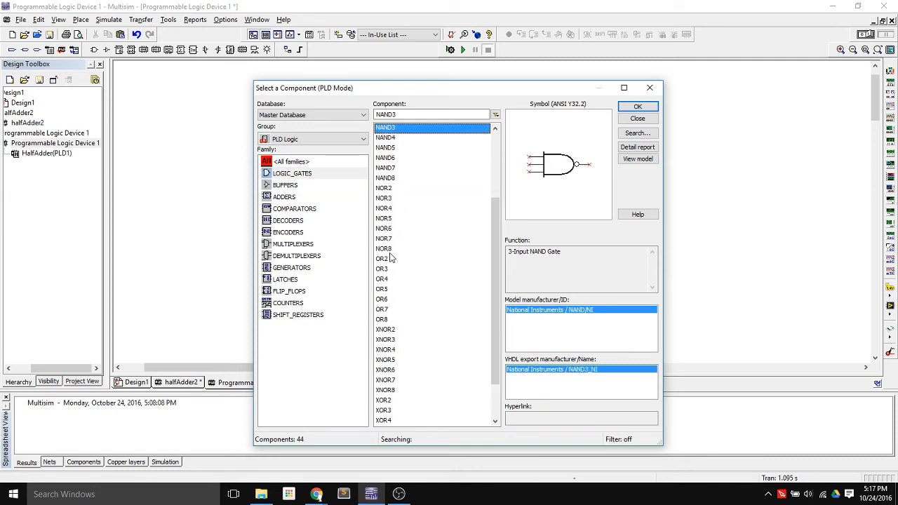
{"action": "left_click", "coordinate": [638, 118]}
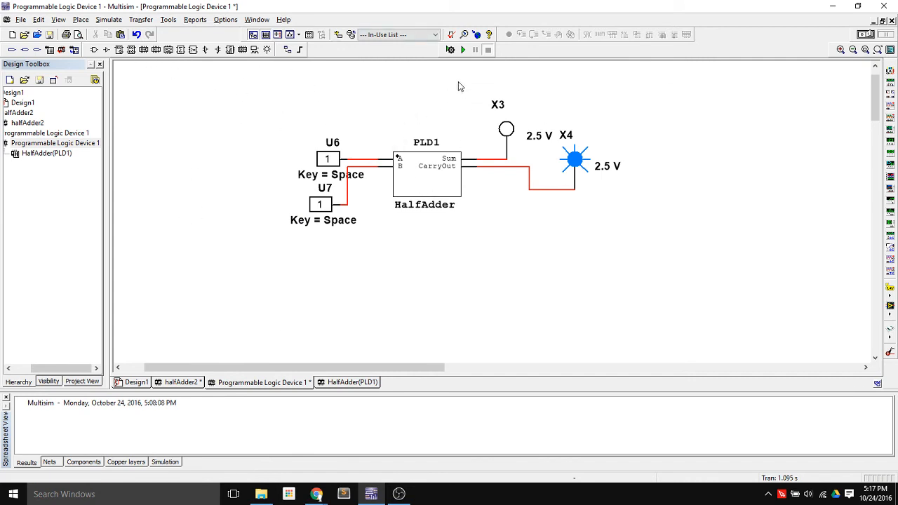
- Delete the HalfAdder block with its input constants, probes and wires to clear the Programmable Logic Device 1 sheet
{"action": "left_click_drag", "start_coordinate": [260, 111], "coordinate": [352, 248]}
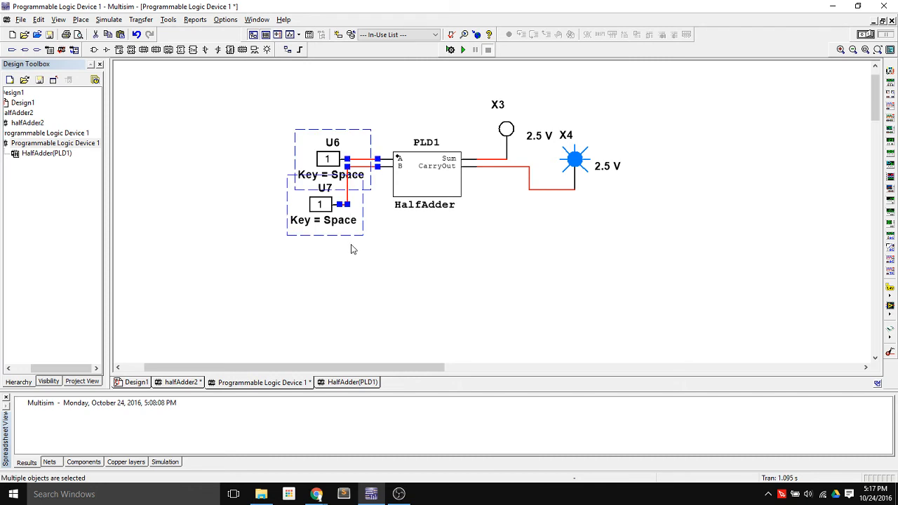
{"action": "key", "text": "Delete"}
{"action": "left_click_drag", "start_coordinate": [652, 117], "coordinate": [495, 250]}
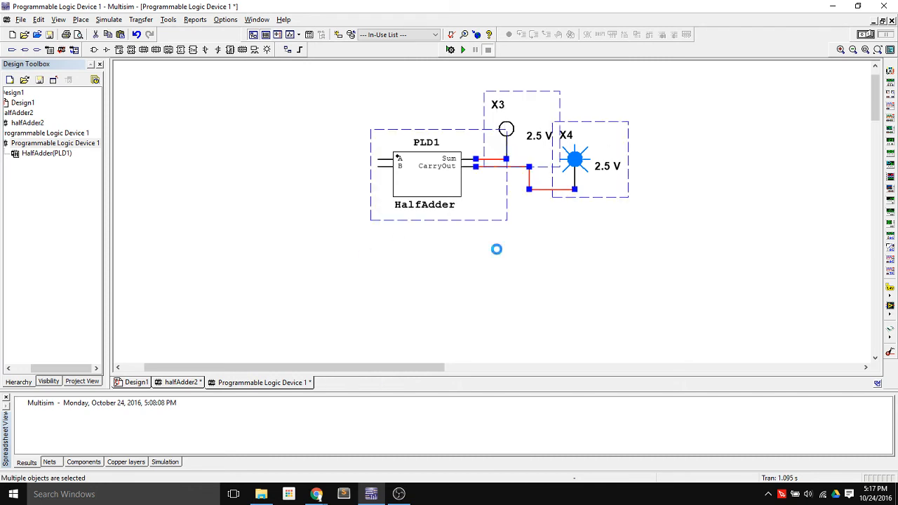
{"action": "key", "text": "Delete"}
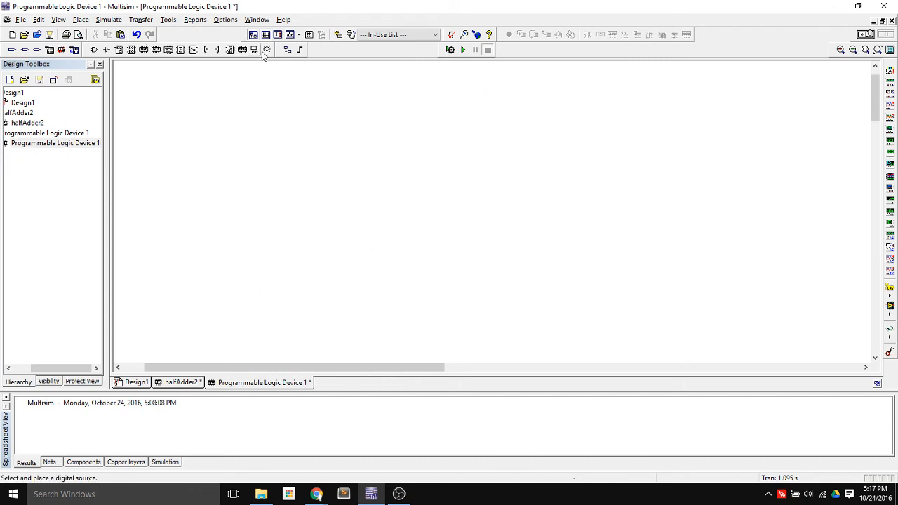
- Try to insert fullAdder.ms13 as a hierarchical block in the PLD sheet
{"action": "left_click", "coordinate": [287, 50]}
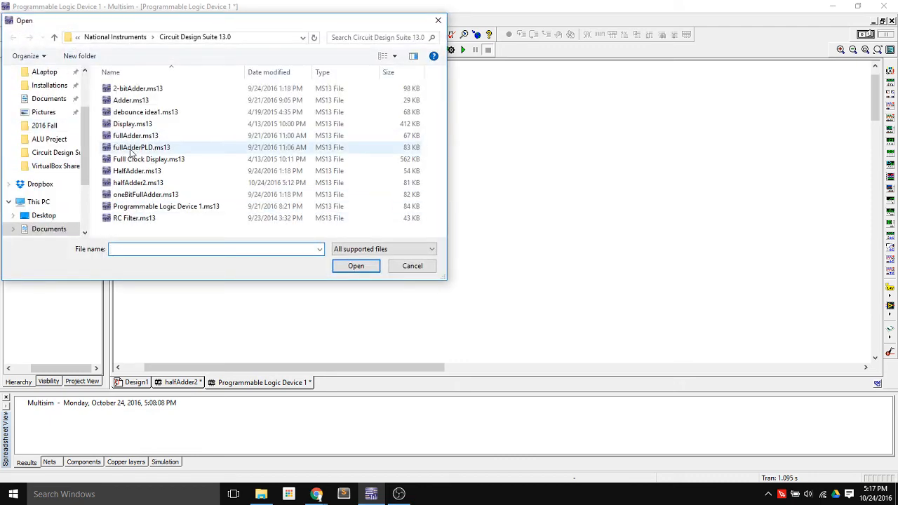
{"action": "left_click", "coordinate": [134, 138]}
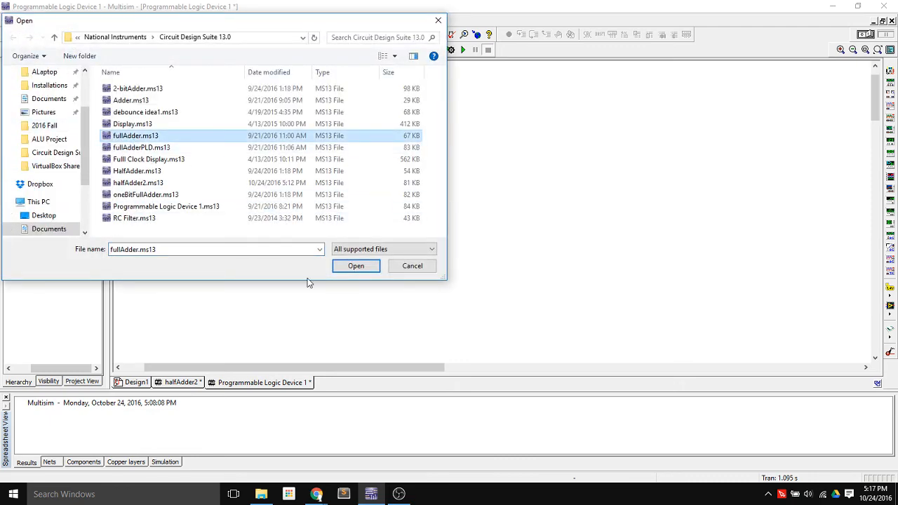
{"action": "left_click", "coordinate": [356, 266]}
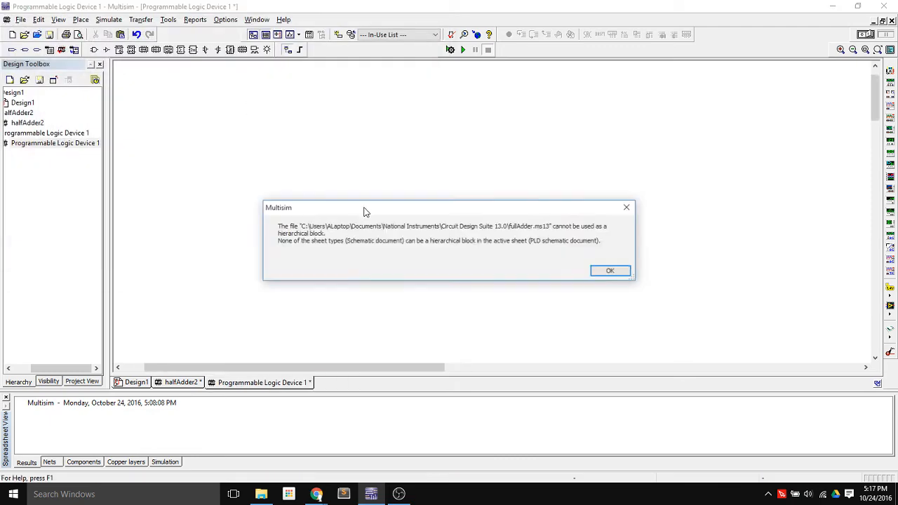
{"action": "left_click", "coordinate": [604, 272]}
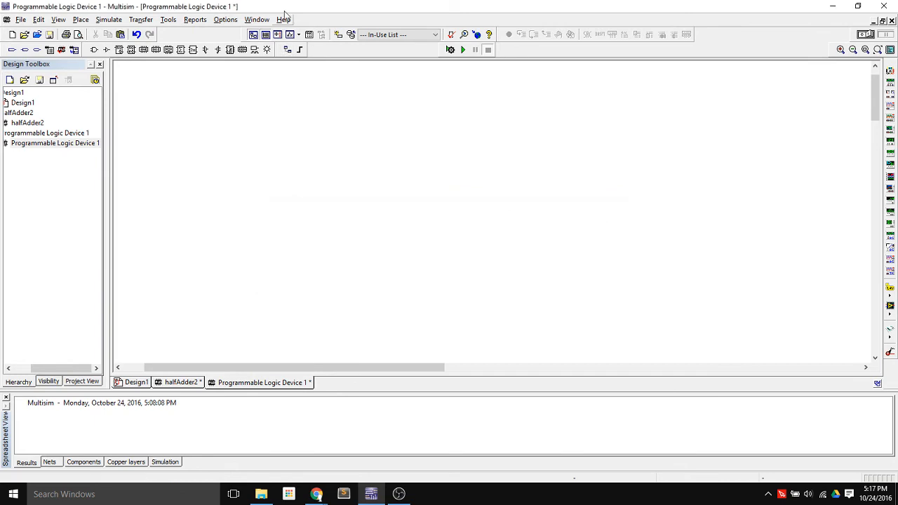
- Insert fullAdderPLD.ms13 as a hierarchical block near the upper middle of the sheet
{"action": "left_click", "coordinate": [287, 50]}
{"action": "left_click", "coordinate": [140, 147]}
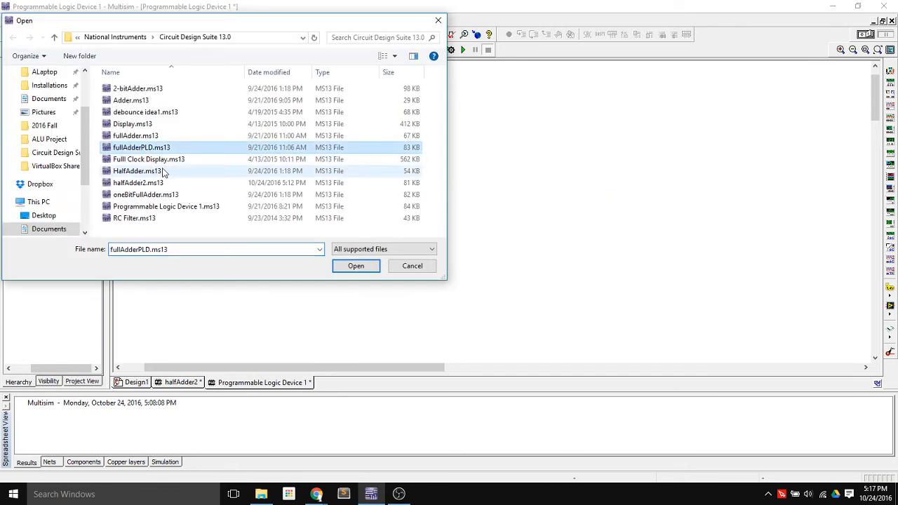
{"action": "left_click", "coordinate": [356, 266]}
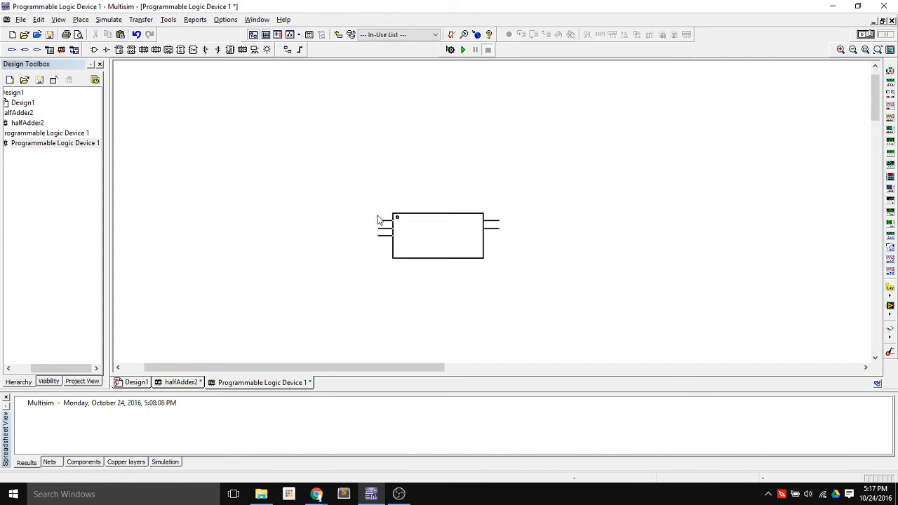
{"action": "left_click", "coordinate": [345, 168]}
- Copy the fullAdderPLD block and place the duplicate directly below the original
{"action": "left_click", "coordinate": [385, 188]}
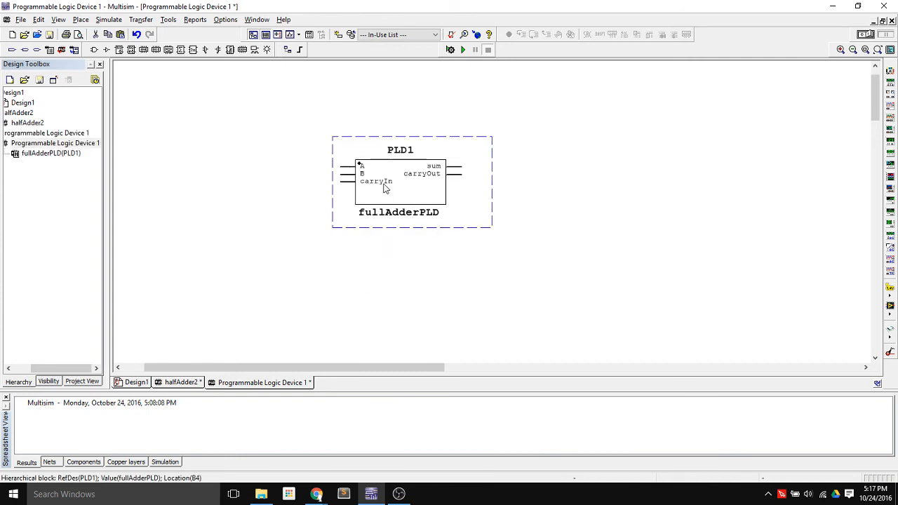
{"action": "key", "text": "ctrl+c"}
{"action": "key", "text": "ctrl+v"}
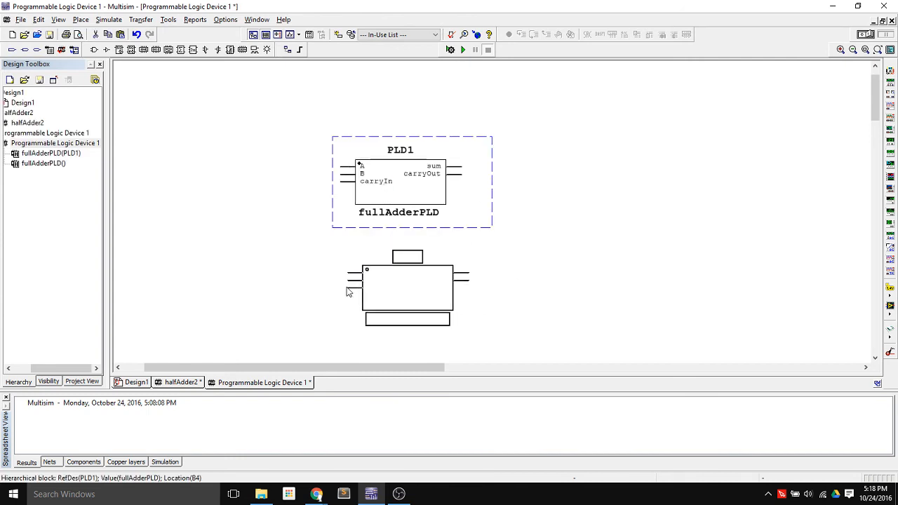
{"action": "left_click", "coordinate": [351, 271]}
{"action": "scroll", "coordinate": [411, 226], "scroll_direction": "down", "scroll_amount": 2}
{"action": "scroll", "coordinate": [396, 325], "scroll_direction": "up", "scroll_amount": 2}
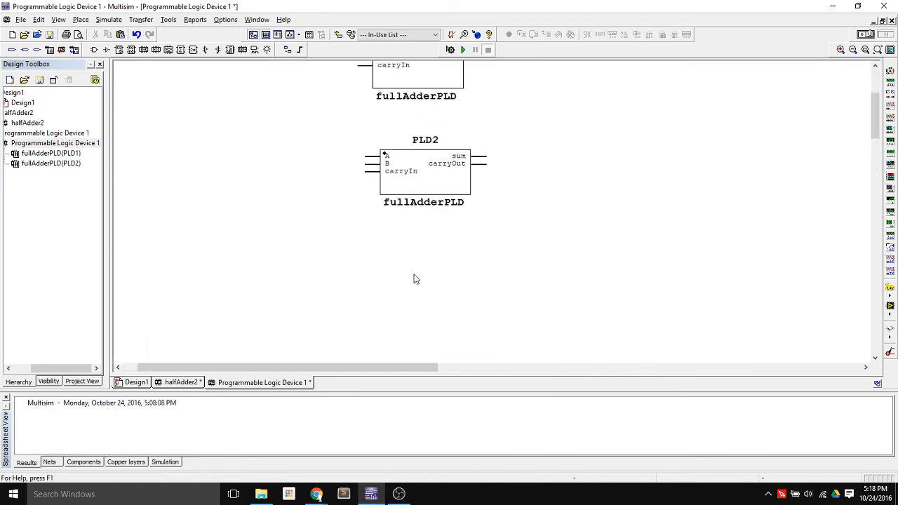
- Paste a third fullAdderPLD block below the second one and delete it
{"action": "key", "text": "ctrl+v"}
{"action": "left_click", "coordinate": [374, 282]}
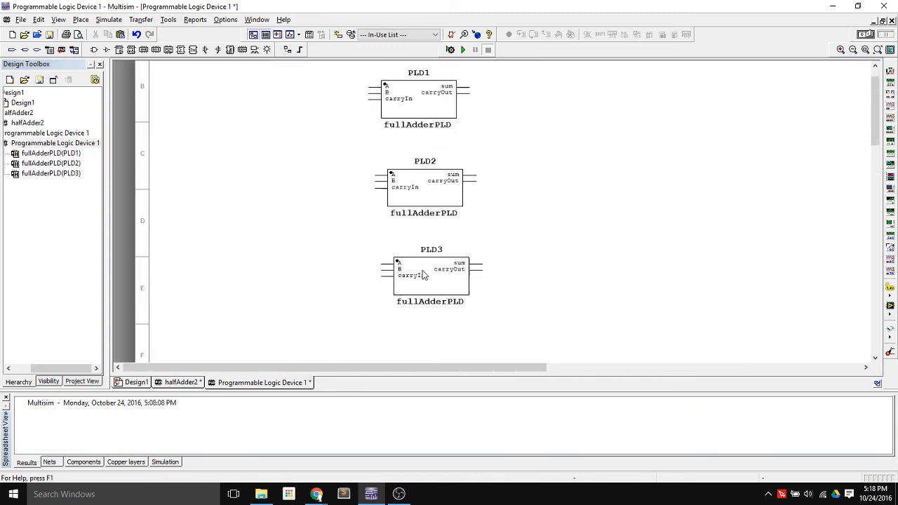
{"action": "scroll", "coordinate": [421, 295], "scroll_direction": "down", "scroll_amount": 2}
{"action": "left_click", "coordinate": [427, 287]}
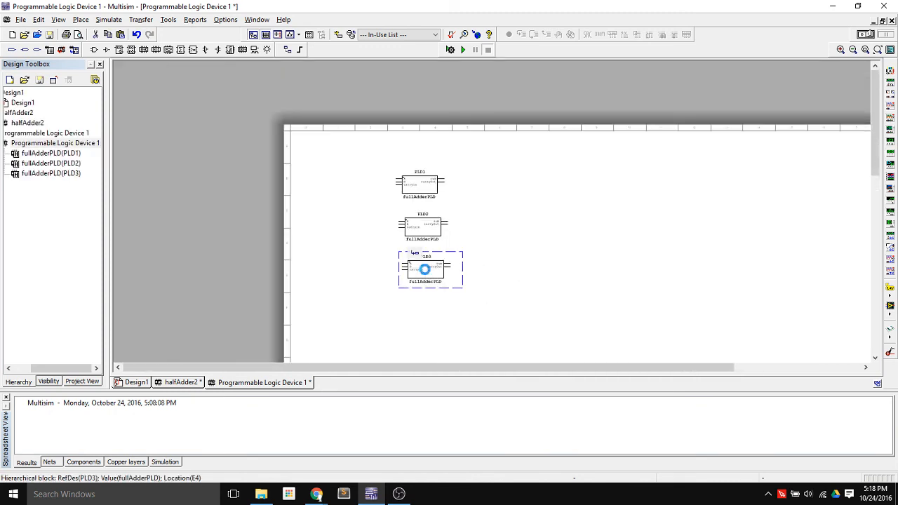
{"action": "key", "text": "Delete"}
{"action": "scroll", "coordinate": [428, 214], "scroll_direction": "up", "scroll_amount": 2}
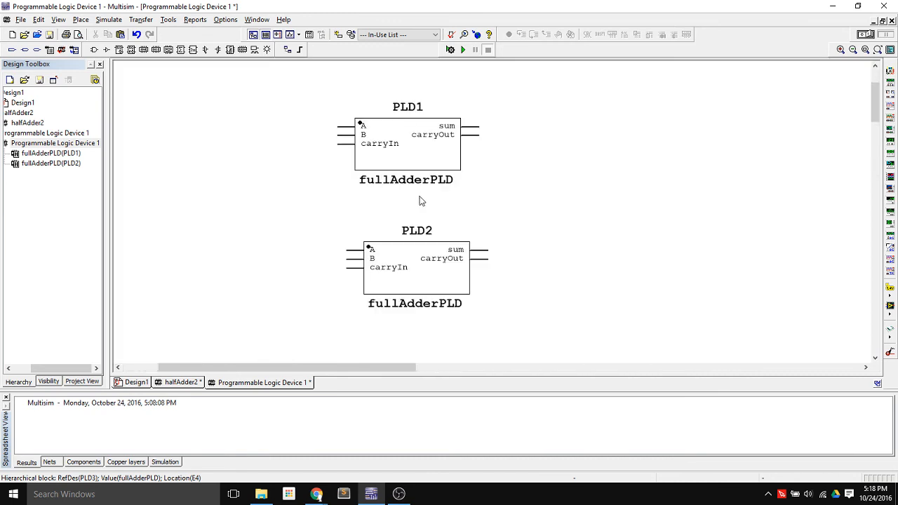
- Wire PLD1's carryOut to PLD2's carryIn, keeping PLD1/carryOut as the net name
{"action": "left_click", "coordinate": [479, 134]}
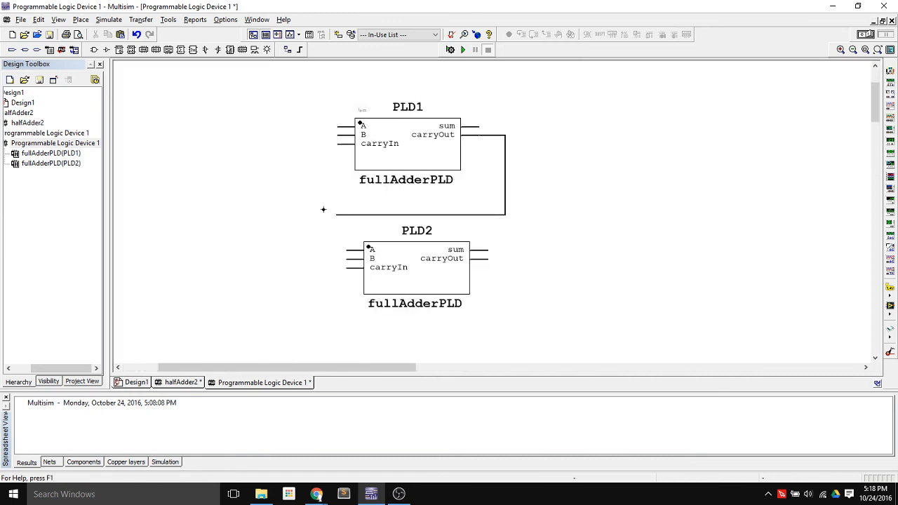
{"action": "left_click", "coordinate": [345, 268]}
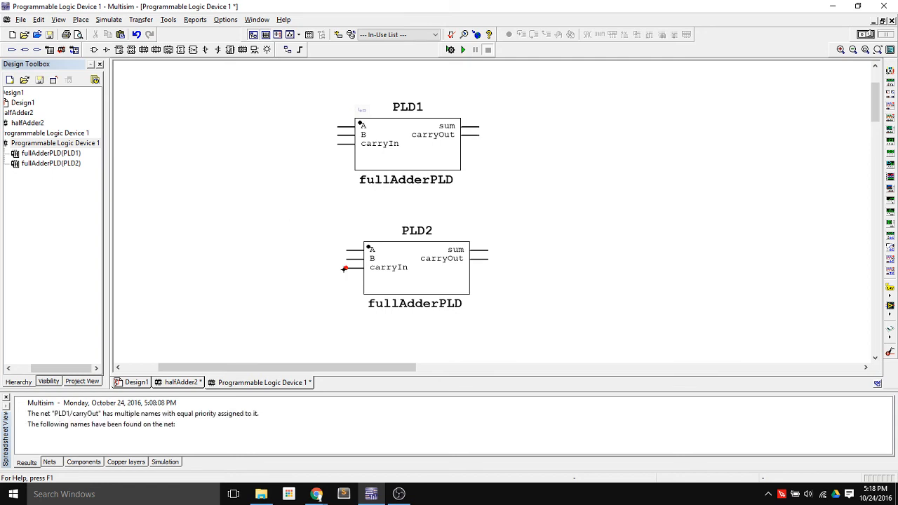
{"action": "left_click", "coordinate": [410, 286]}
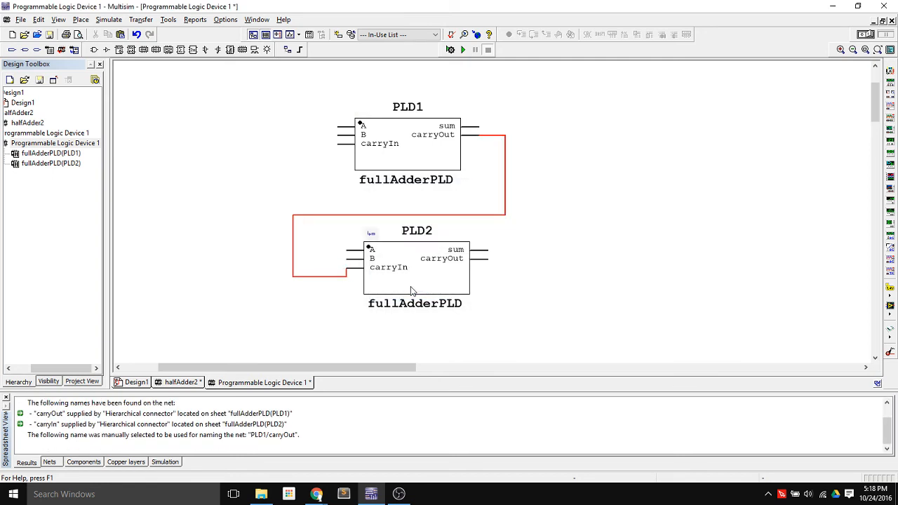
- Draw open-ended output wires from the sum pins of both full adders and from PLD2's carryOut pin
{"action": "left_click", "coordinate": [484, 250]}
{"action": "double_click", "coordinate": [570, 250]}
{"action": "left_click", "coordinate": [480, 127]}
{"action": "double_click", "coordinate": [569, 127]}
{"action": "left_click", "coordinate": [486, 259]}
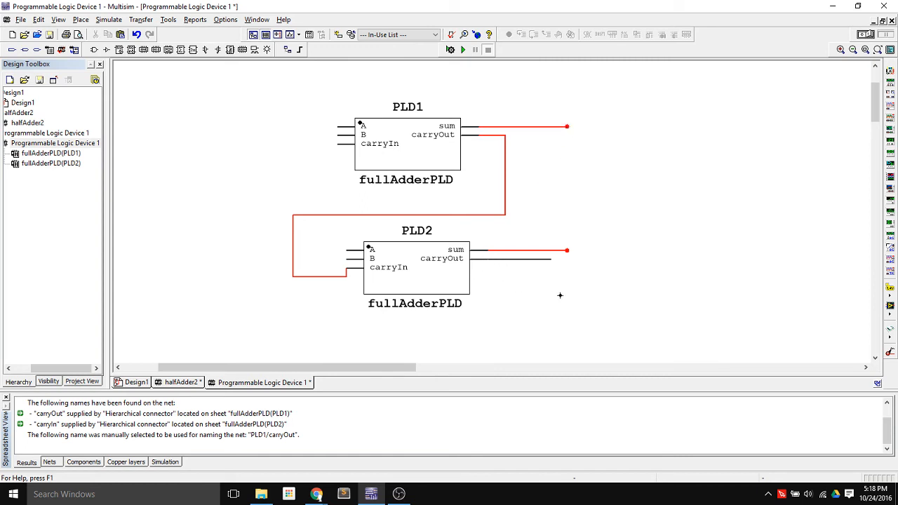
{"action": "double_click", "coordinate": [602, 266]}
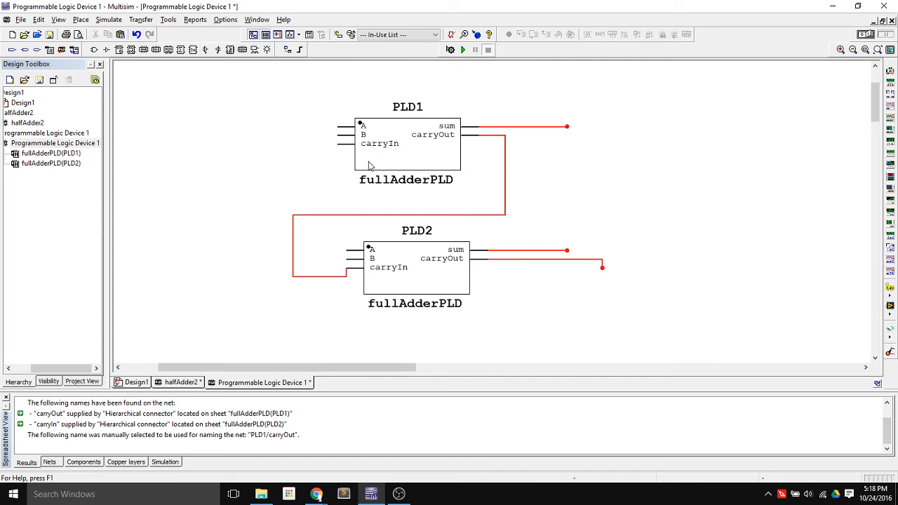
- Draw open-ended input wires from PLD1's A, B and carryIn pins
{"action": "left_click", "coordinate": [337, 127]}
{"action": "double_click", "coordinate": [257, 91]}
{"action": "left_click", "coordinate": [336, 134]}
{"action": "double_click", "coordinate": [222, 136]}
{"action": "left_click", "coordinate": [338, 145]}
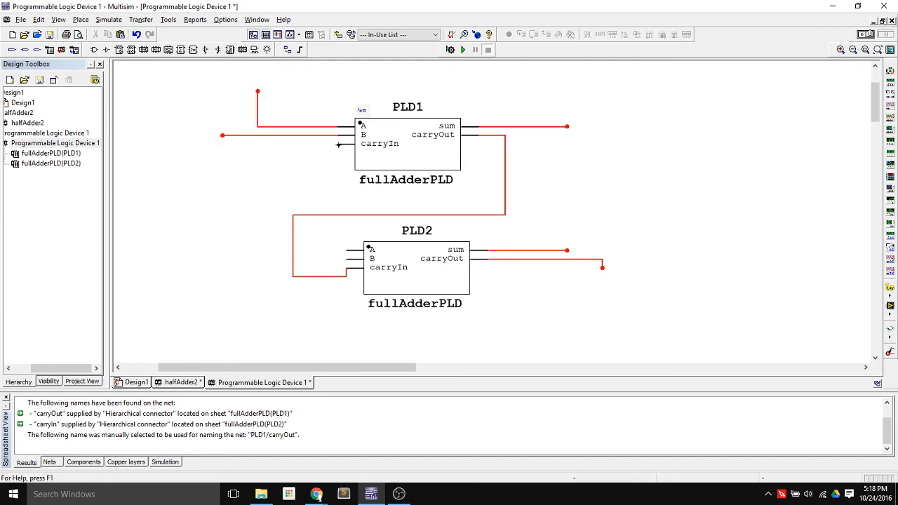
{"action": "double_click", "coordinate": [301, 82]}
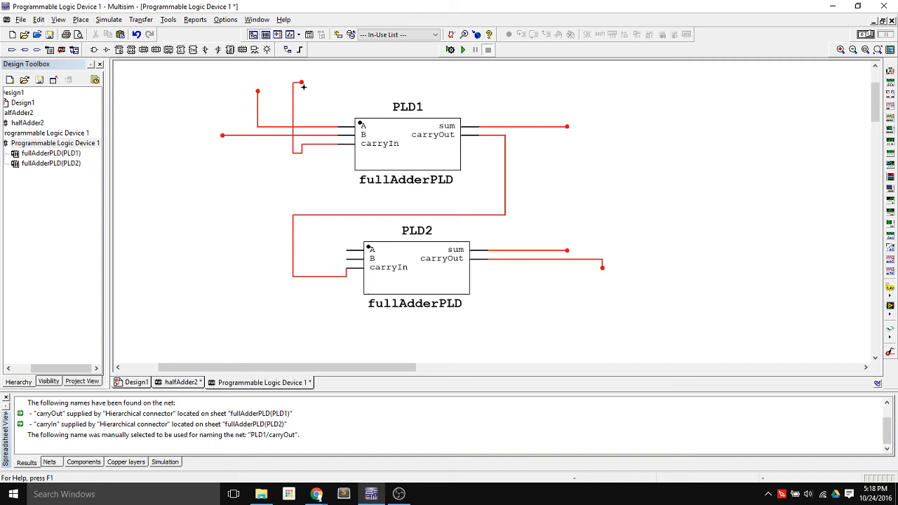
- Draw open-ended input wires from PLD2's A and B pins
{"action": "left_click", "coordinate": [346, 250]}
{"action": "double_click", "coordinate": [239, 241]}
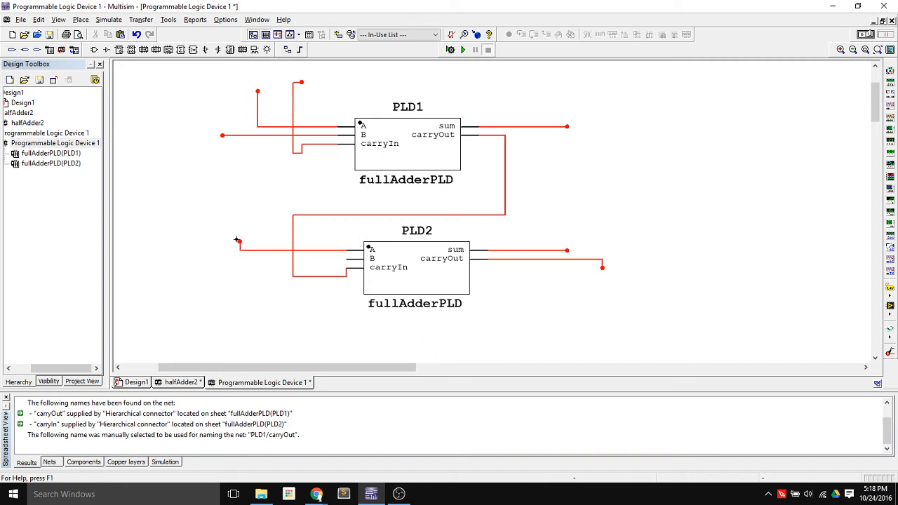
{"action": "left_click", "coordinate": [342, 266]}
{"action": "double_click", "coordinate": [231, 267]}
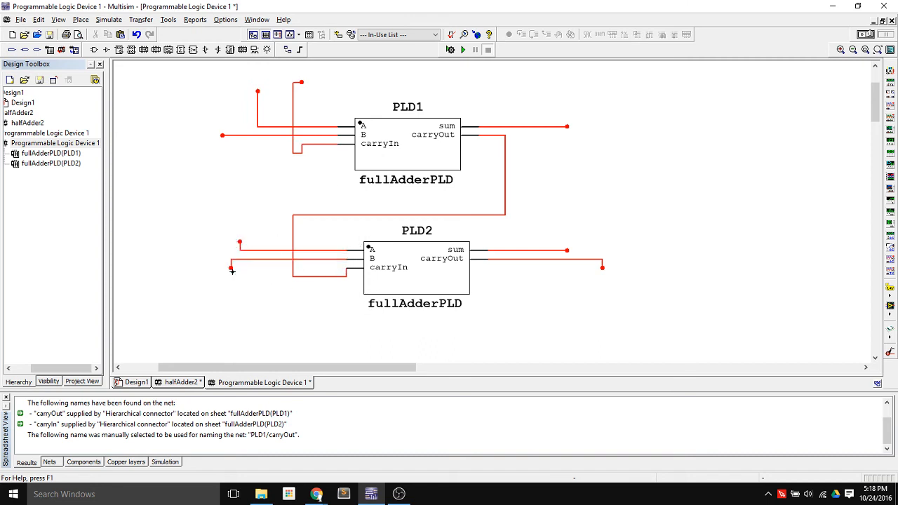
- Place an input connector on the end of PLD1's A wire and name it A0
{"action": "left_click", "coordinate": [12, 53]}
{"action": "left_click", "coordinate": [240, 97]}
{"action": "double_click", "coordinate": [239, 97]}
{"action": "type", "text": "A0"}
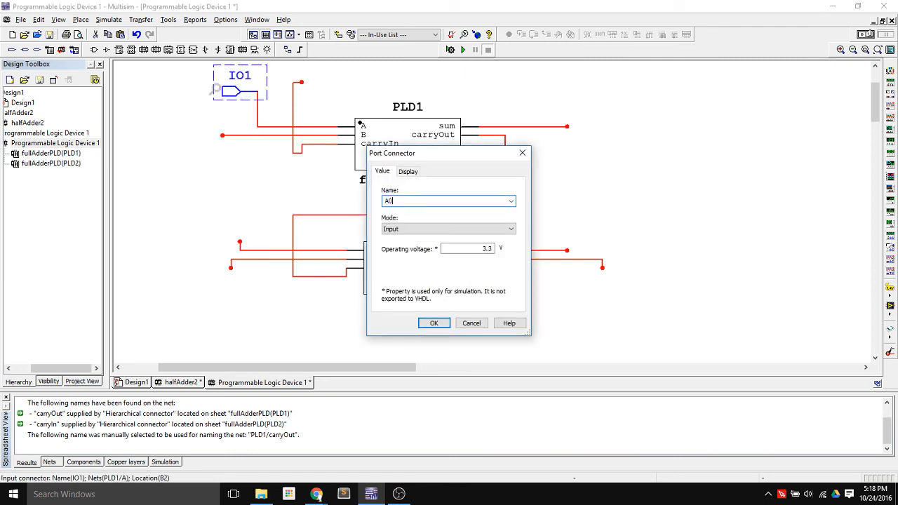
{"action": "key", "text": "Return"}
- Place an input connector on the end of PLD1's B wire and name it B0
{"action": "left_click", "coordinate": [12, 53]}
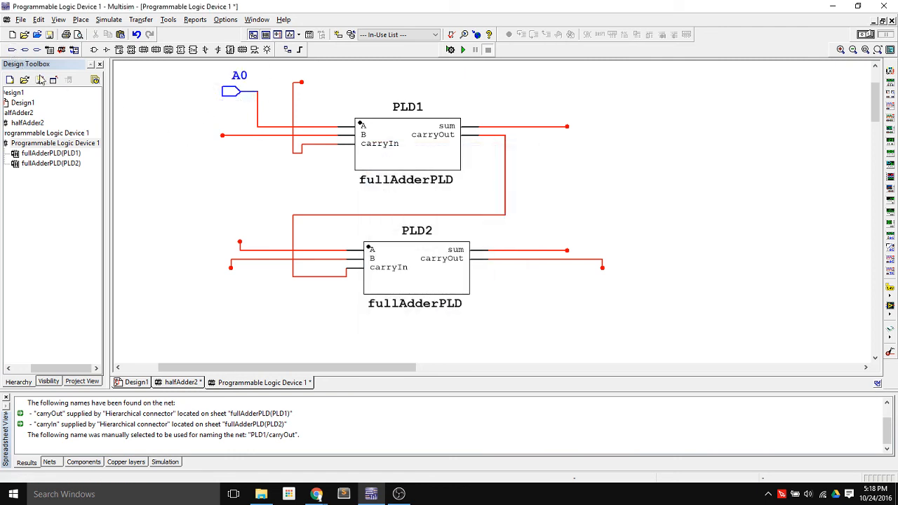
{"action": "left_click", "coordinate": [229, 137]}
{"action": "double_click", "coordinate": [208, 137]}
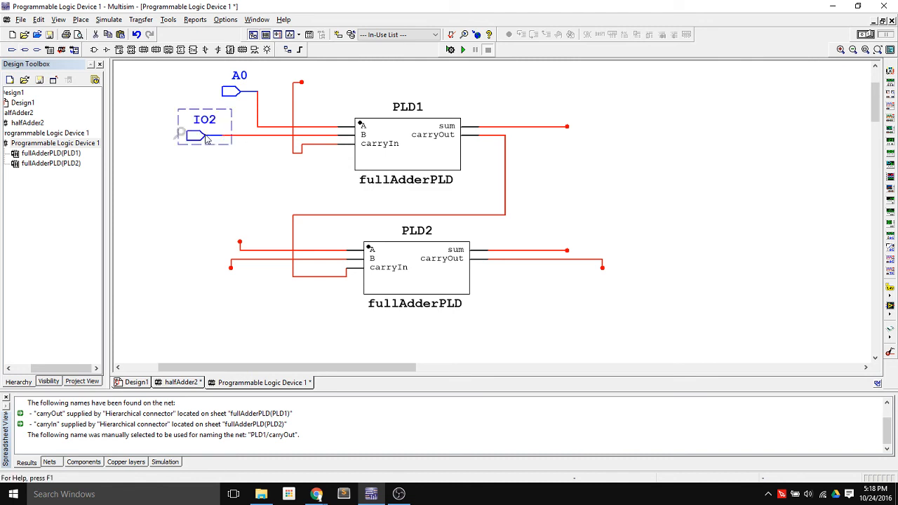
{"action": "type", "text": "B0"}
{"action": "key", "text": "Return"}
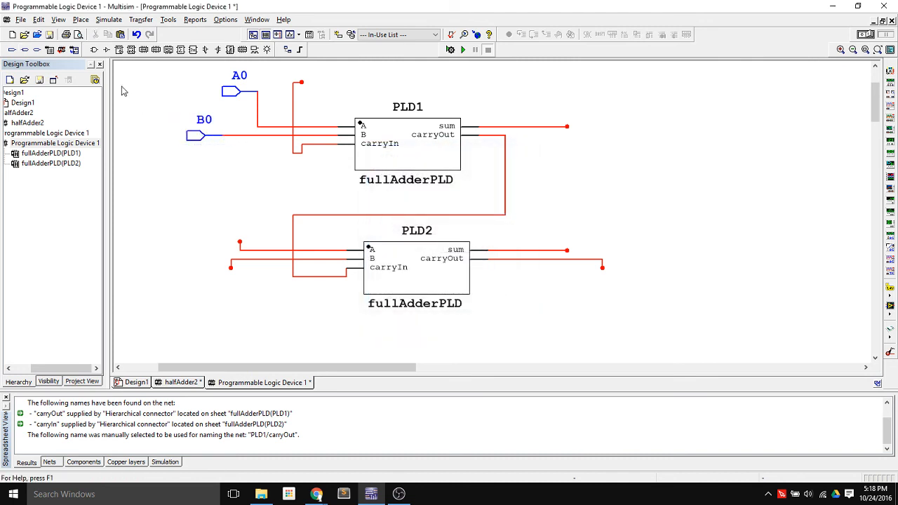
- Place an input connector on the end of PLD2's A wire and name it A1
{"action": "left_click", "coordinate": [12, 50]}
{"action": "left_click", "coordinate": [240, 244]}
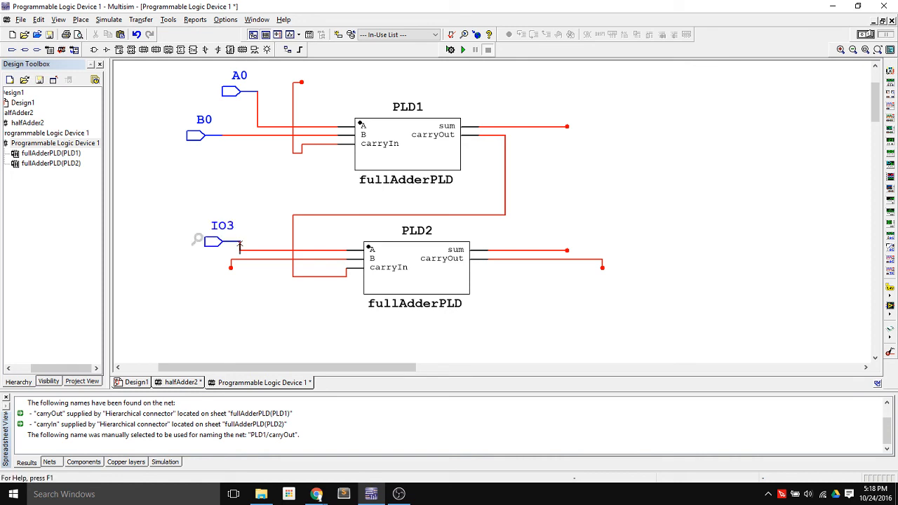
{"action": "double_click", "coordinate": [232, 243]}
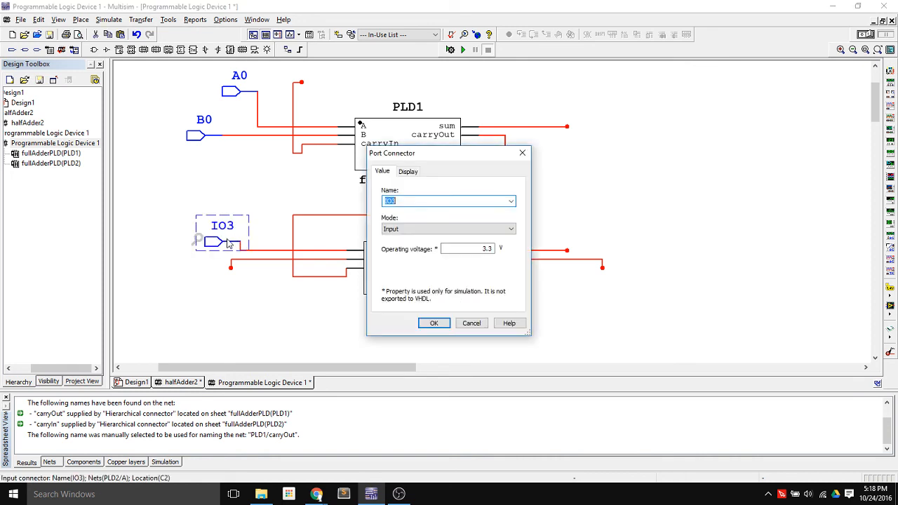
{"action": "type", "text": "A1"}
{"action": "left_click", "coordinate": [441, 324]}
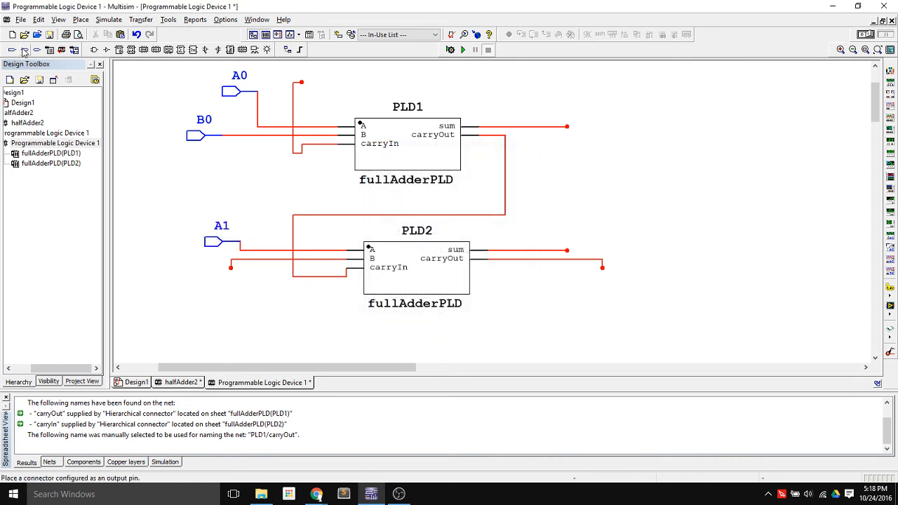
- Place an input connector on the end of PLD2's B wire and name it B1
{"action": "left_click", "coordinate": [231, 269]}
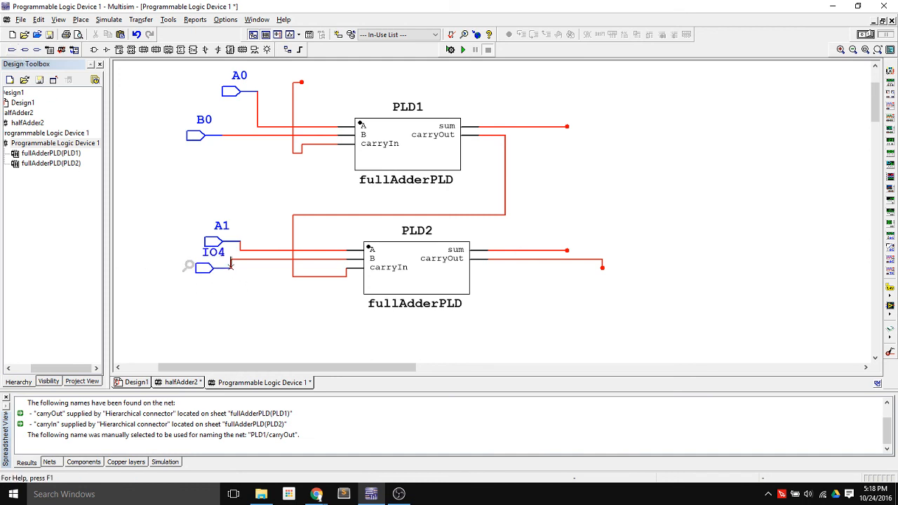
{"action": "double_click", "coordinate": [216, 275]}
{"action": "type", "text": "B1"}
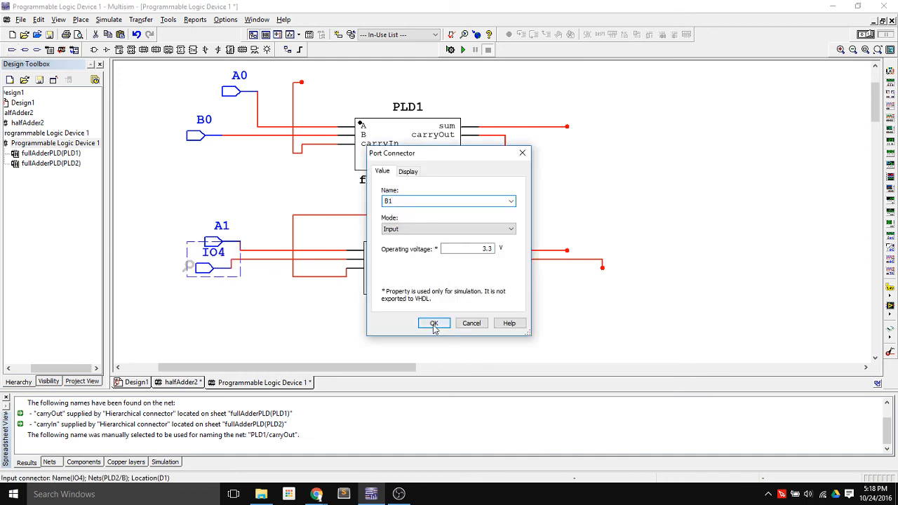
{"action": "left_click", "coordinate": [433, 323]}
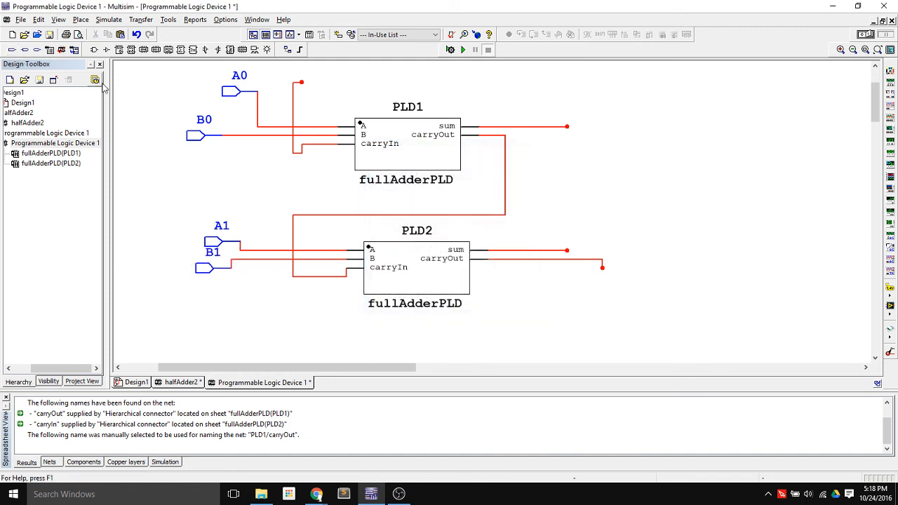
- Place an output connector on the end of PLD1's sum wire and name it Sum0
{"action": "left_click", "coordinate": [26, 52]}
{"action": "left_click", "coordinate": [603, 126]}
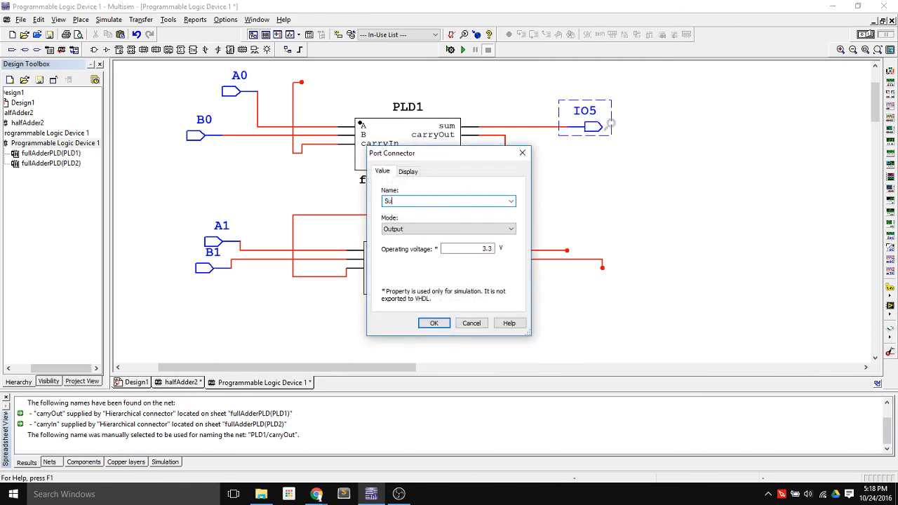
{"action": "type", "text": "Sum0"}
{"action": "key", "text": "Return"}
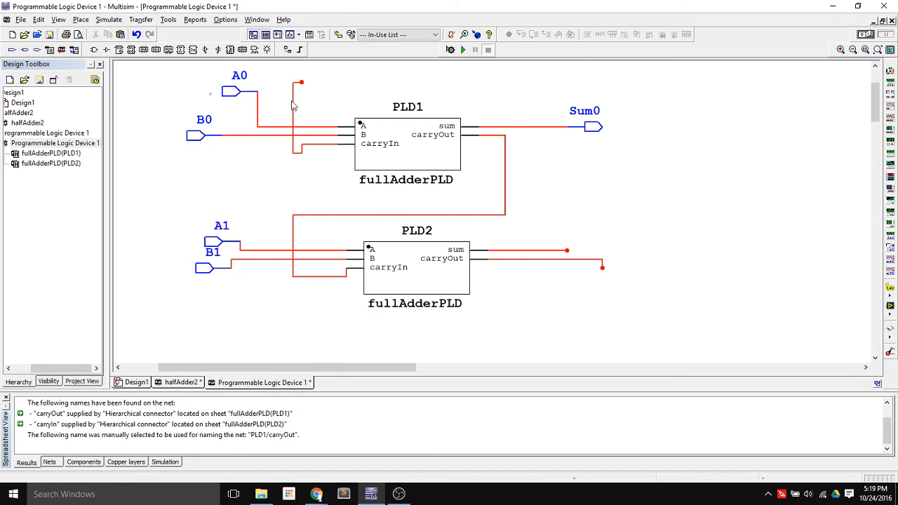
- Place output connectors on the ends of PLD2's sum and carryOut wires and name them Sum1 and Cout
{"action": "left_click", "coordinate": [571, 252]}
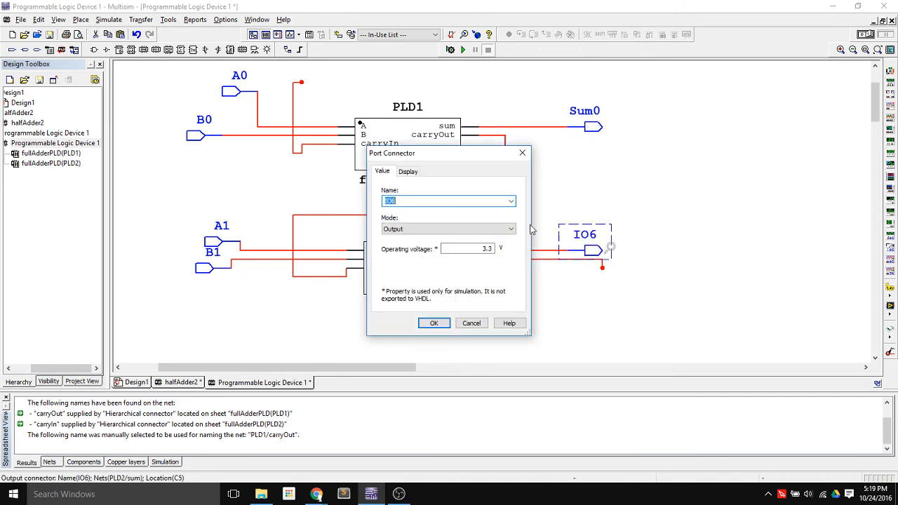
{"action": "type", "text": "Sum1"}
{"action": "key", "text": "Return"}
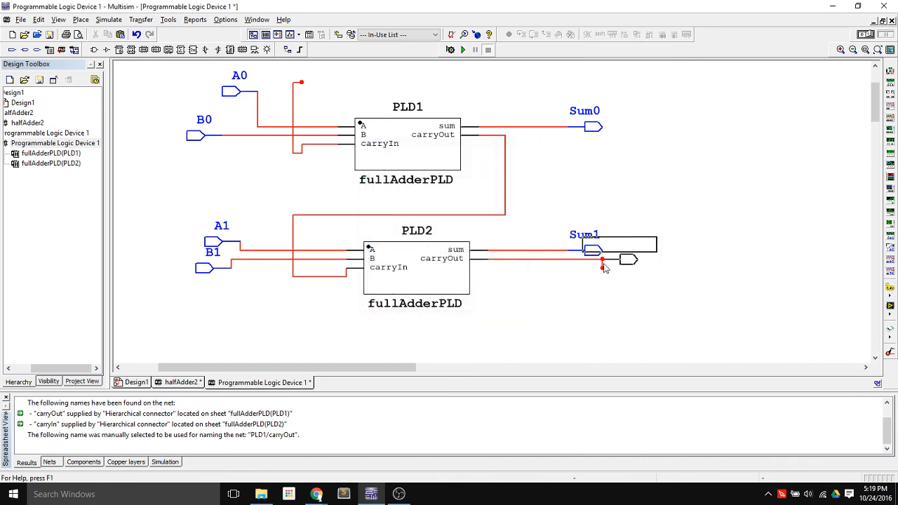
{"action": "left_click", "coordinate": [629, 274]}
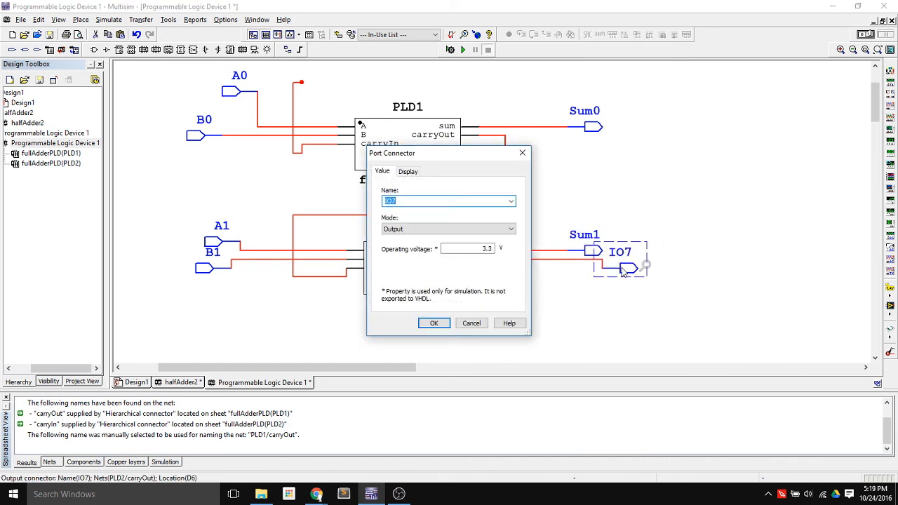
{"action": "type", "text": "Cout"}
{"action": "key", "text": "Return"}
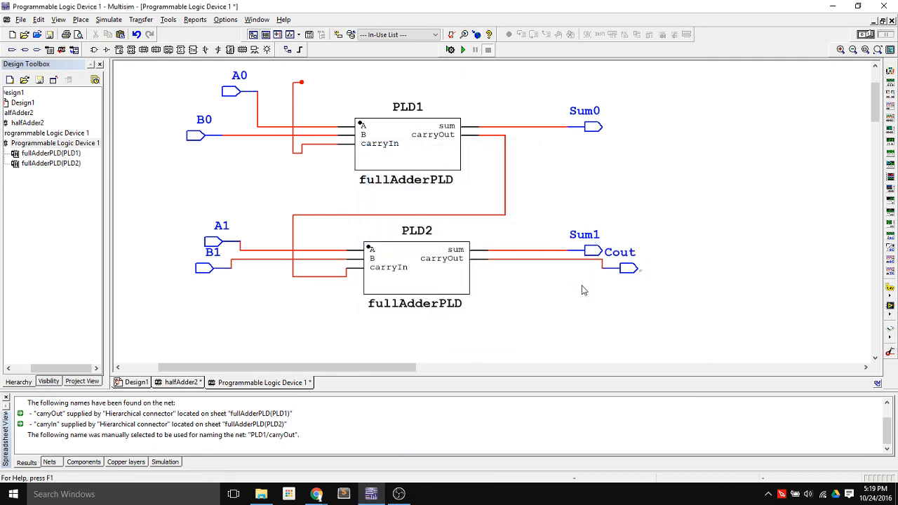
- Save the design under the new file name 2bitAdder2
{"action": "left_click", "coordinate": [21, 20]}
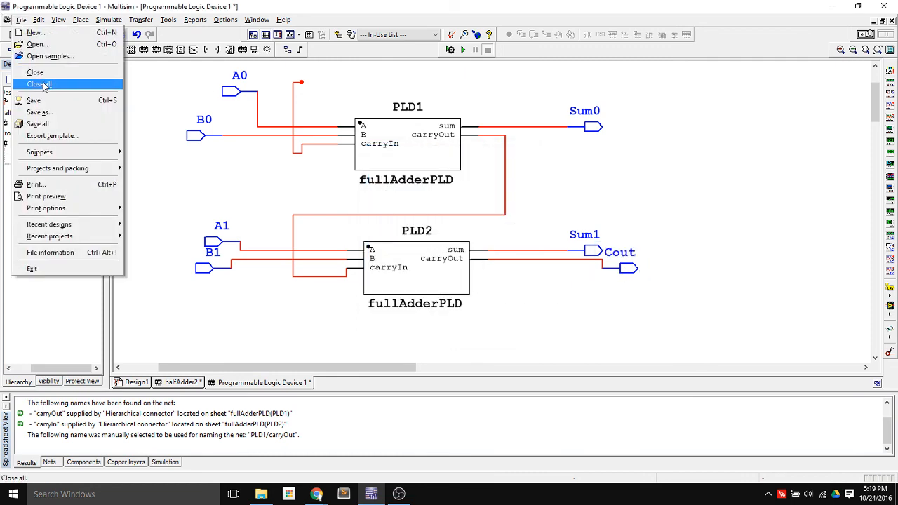
{"action": "left_click", "coordinate": [39, 113]}
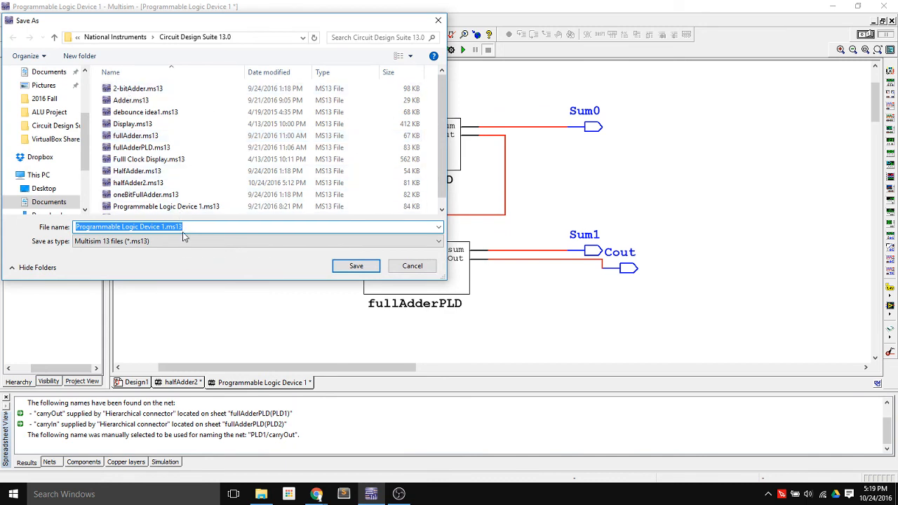
{"action": "type", "text": "2bitAdder2"}
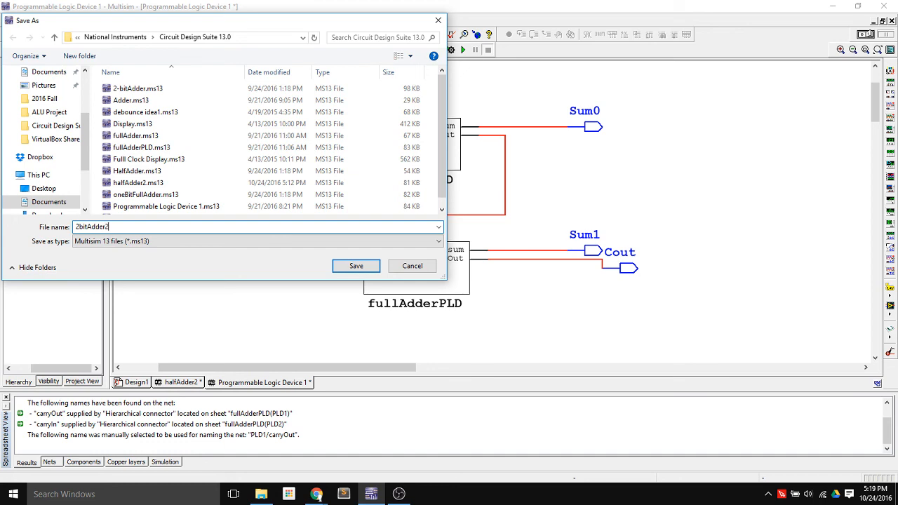
{"action": "key", "text": "Return"}
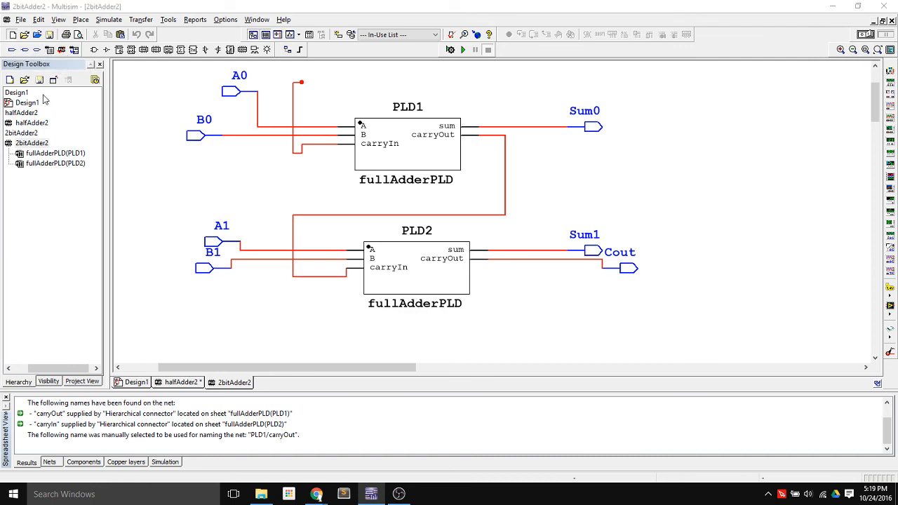
- Create a new PLD design as an empty PLD, keeping the wizard's remaining default settings
{"action": "key", "text": "ctrl+n"}
{"action": "left_click", "coordinate": [342, 179]}
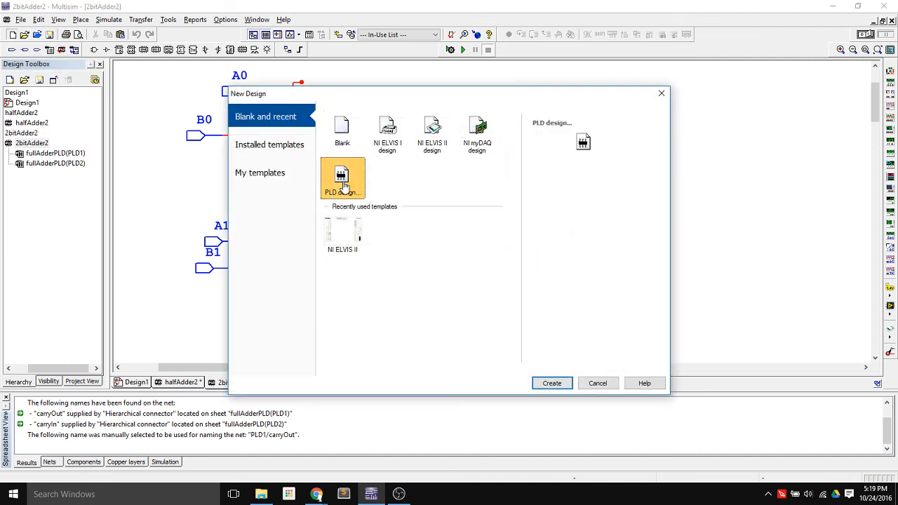
{"action": "left_click", "coordinate": [553, 383]}
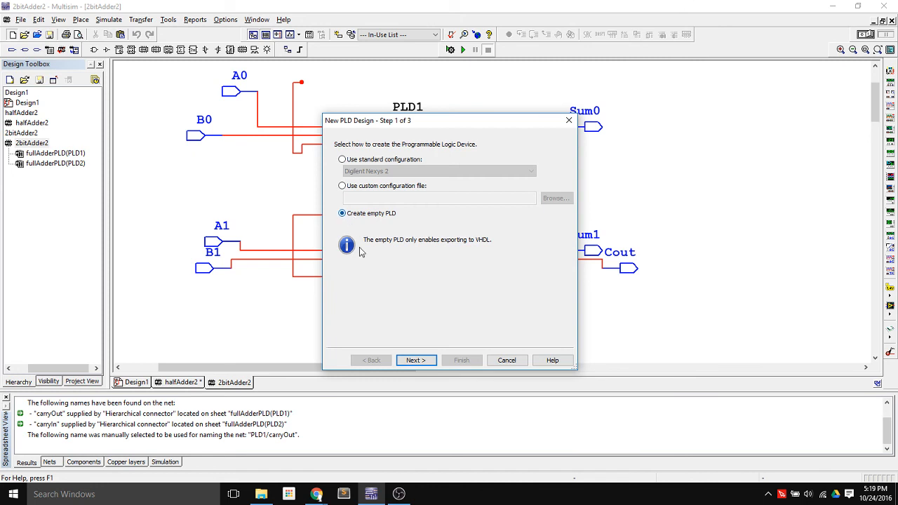
{"action": "left_click", "coordinate": [416, 360]}
{"action": "left_click", "coordinate": [461, 360]}
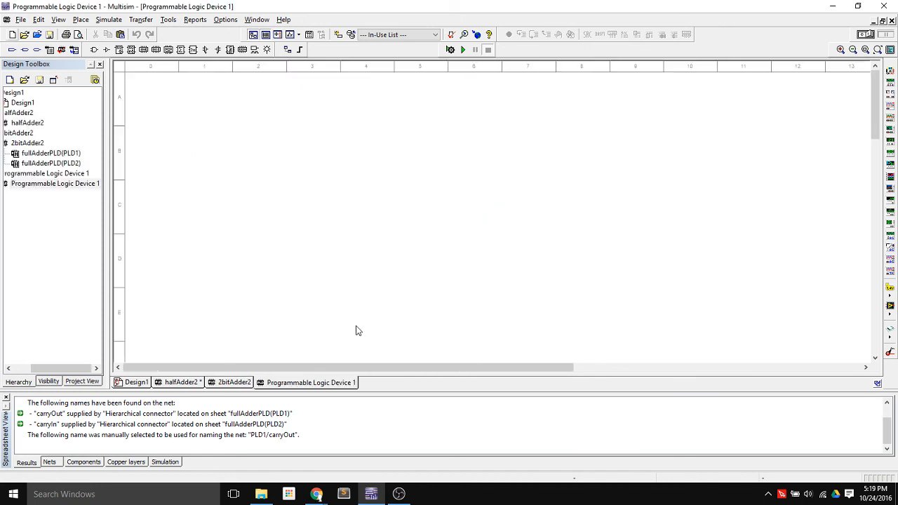
- Place 2bitAdder2.ms13 as a hierarchical block near the sheet's centre, resolving the net name conflict with PLD1/carryOut
{"action": "left_click", "coordinate": [287, 51]}
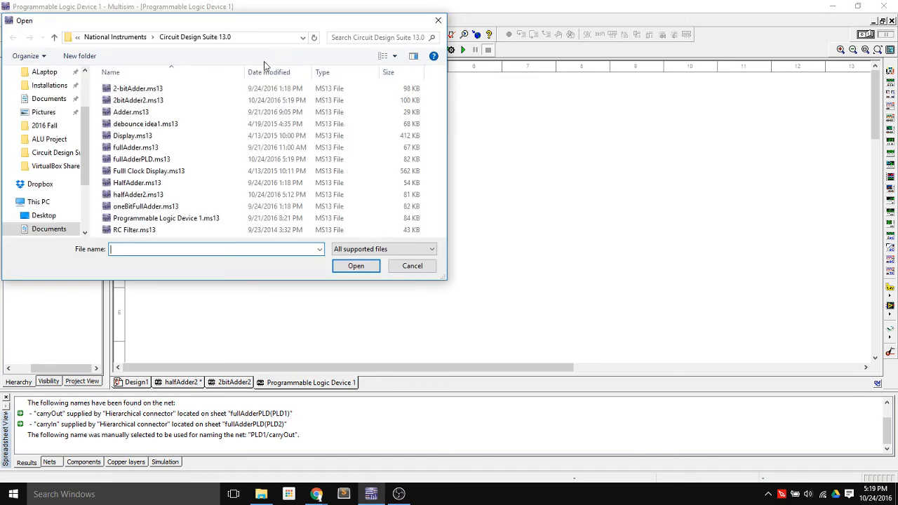
{"action": "left_click", "coordinate": [149, 101]}
{"action": "left_click", "coordinate": [356, 266]}
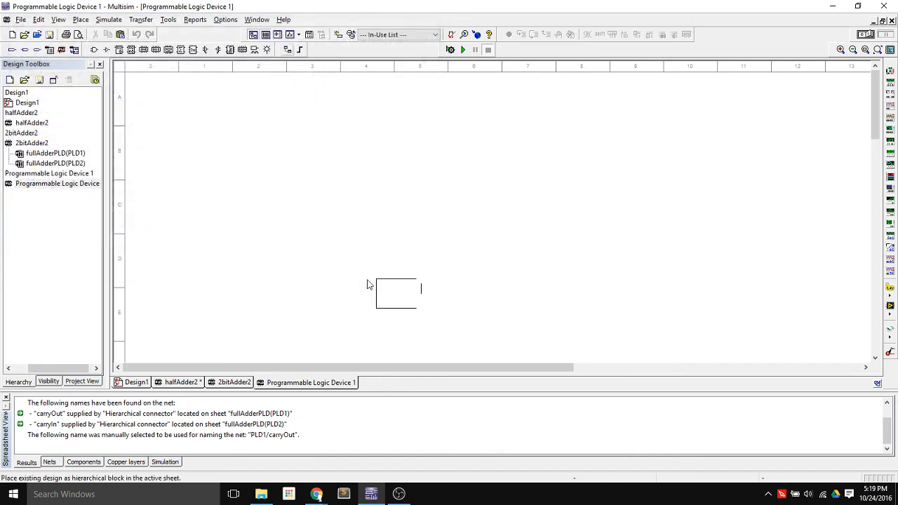
{"action": "left_click", "coordinate": [399, 195]}
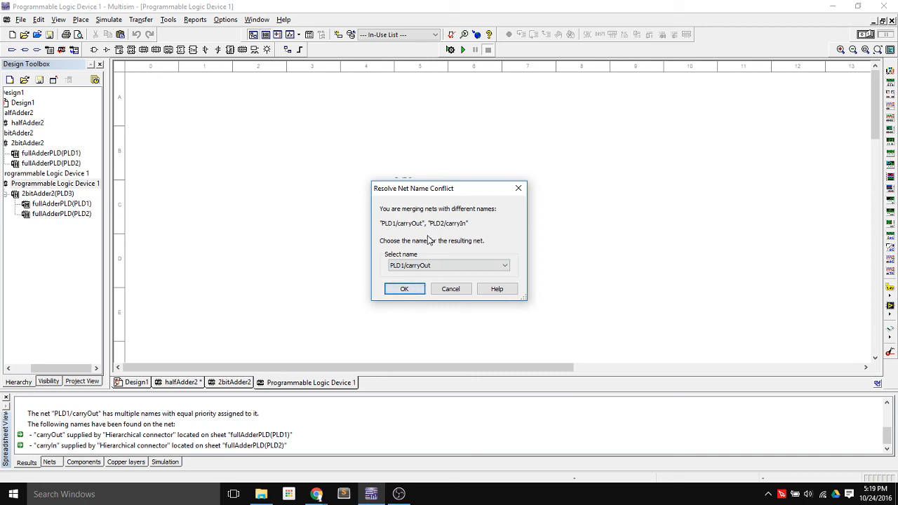
{"action": "left_click", "coordinate": [405, 289]}
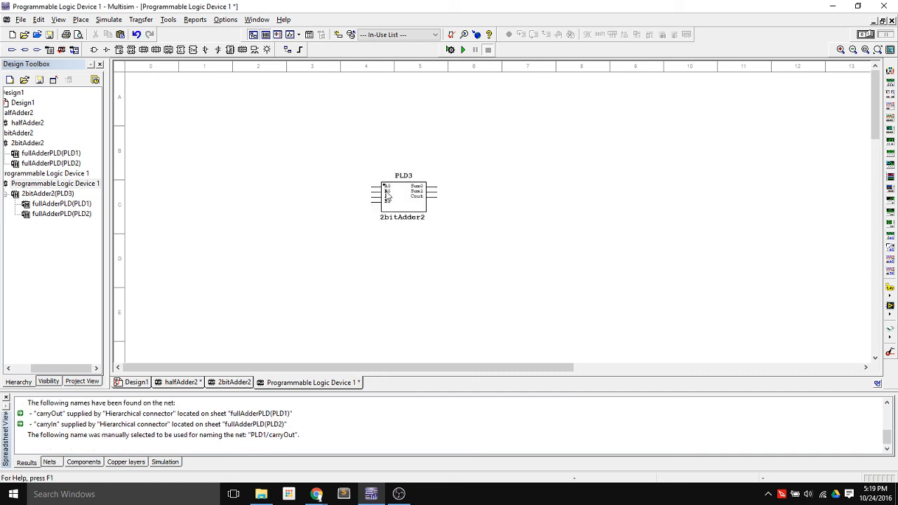
- Draw open-ended input wires from the 2bitAdder2 block's A0, B0, A1 and B1 pins
{"action": "scroll", "coordinate": [365, 194], "scroll_direction": "up", "scroll_amount": 3}
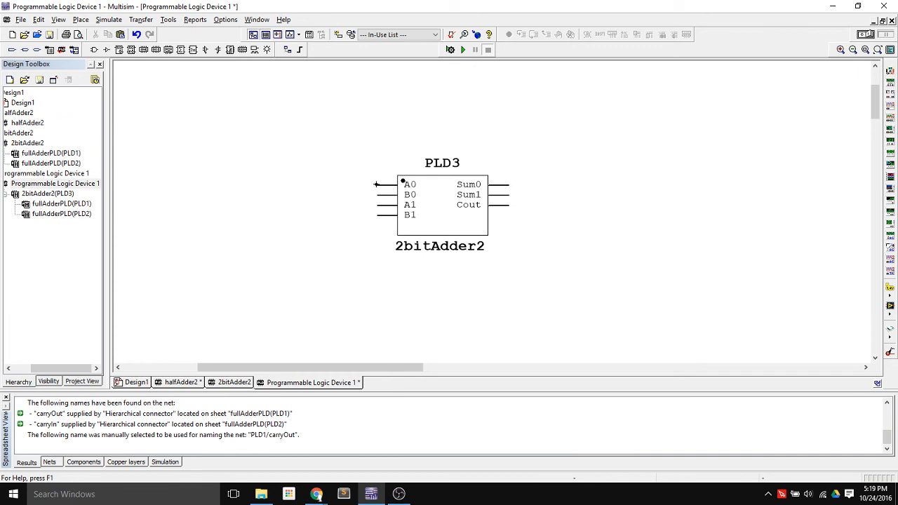
{"action": "left_click", "coordinate": [376, 184]}
{"action": "double_click", "coordinate": [347, 164]}
{"action": "left_click", "coordinate": [378, 195]}
{"action": "double_click", "coordinate": [326, 195]}
{"action": "double_click", "coordinate": [316, 215]}
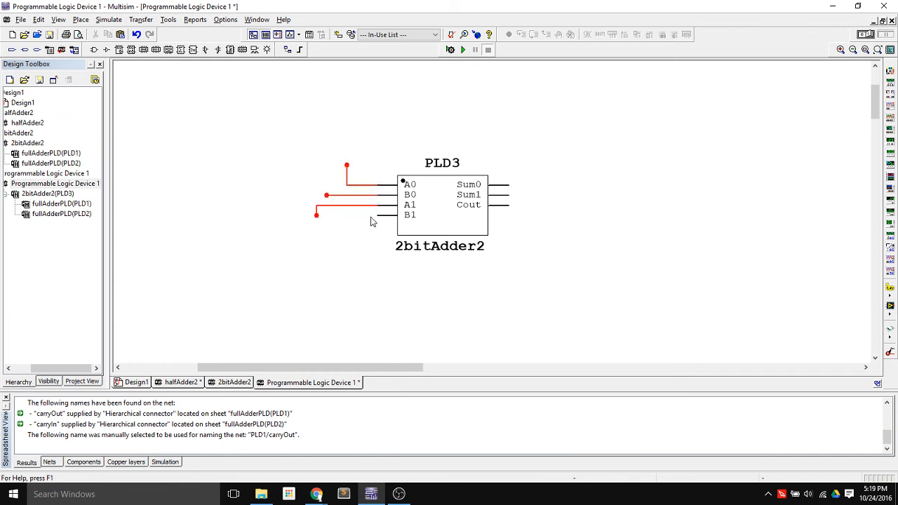
{"action": "double_click", "coordinate": [326, 235]}
- Draw open-ended output wires from the 2bitAdder2 block's Sum0, Sum1 and Cout pins
{"action": "double_click", "coordinate": [539, 166]}
{"action": "left_click", "coordinate": [506, 196]}
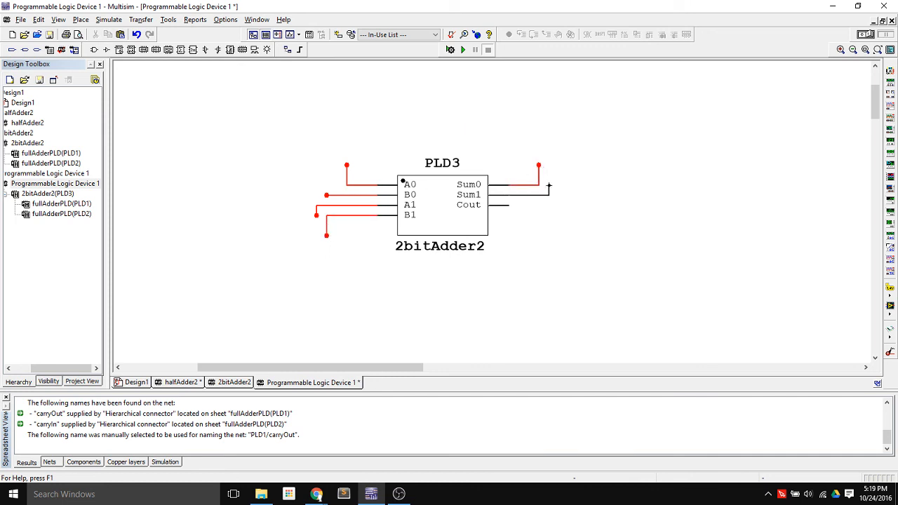
{"action": "double_click", "coordinate": [549, 175]}
{"action": "double_click", "coordinate": [560, 205]}
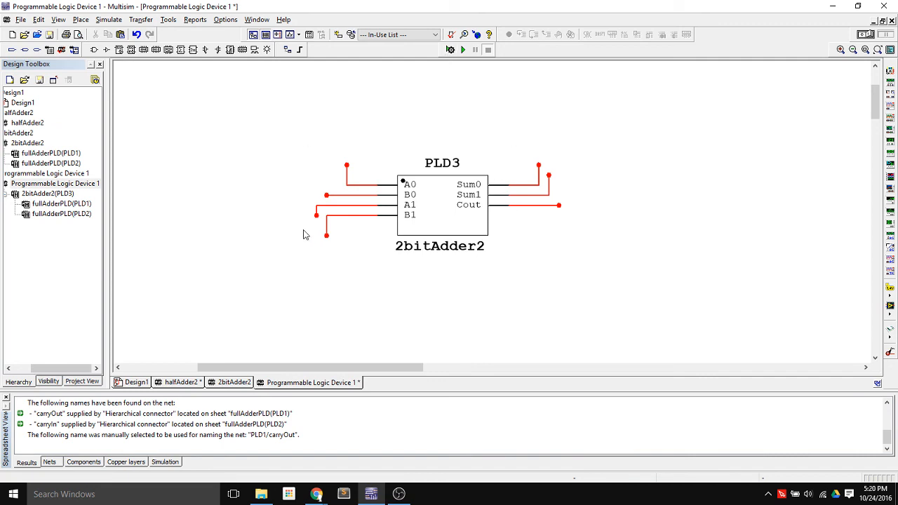
{"action": "mouse_move", "coordinate": [376, 497]}
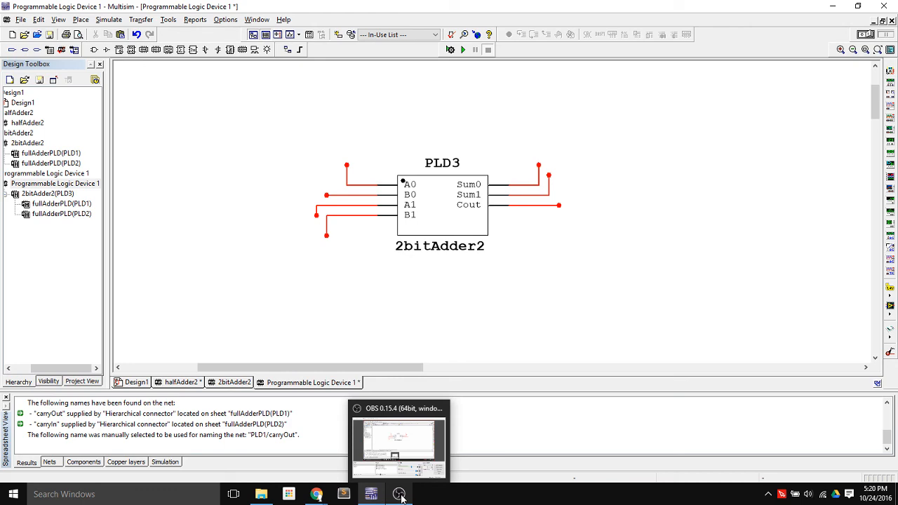
{"action": "left_click", "coordinate": [400, 496]}
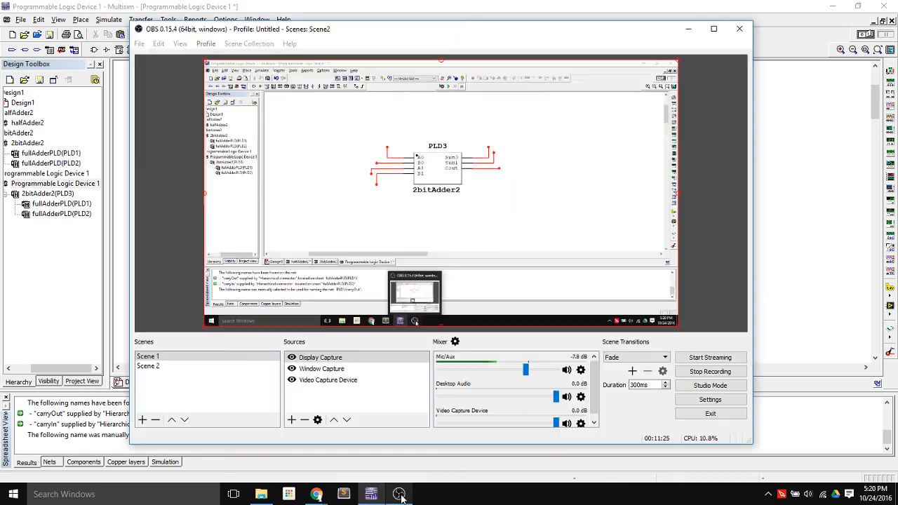